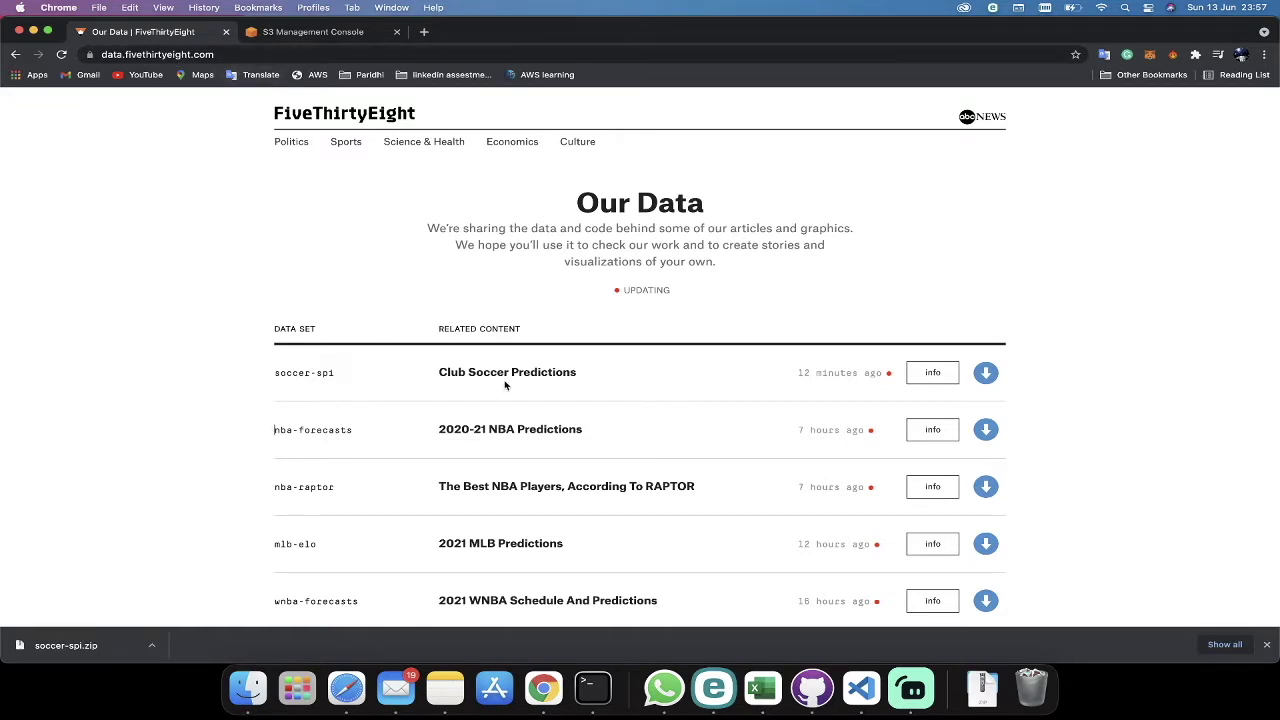
Step: Download the soccer-spi data set and open README.md from the extracted soccer-spi folder
click(986, 374)
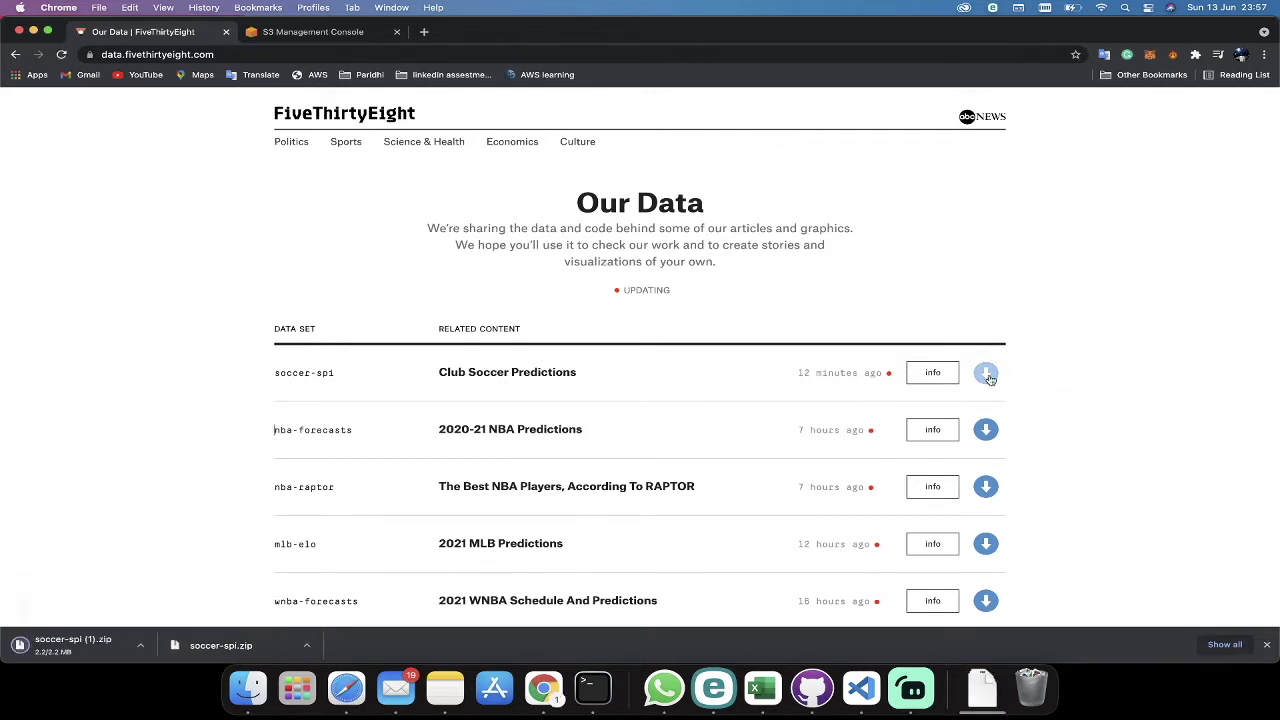
key(ctrl+Up)
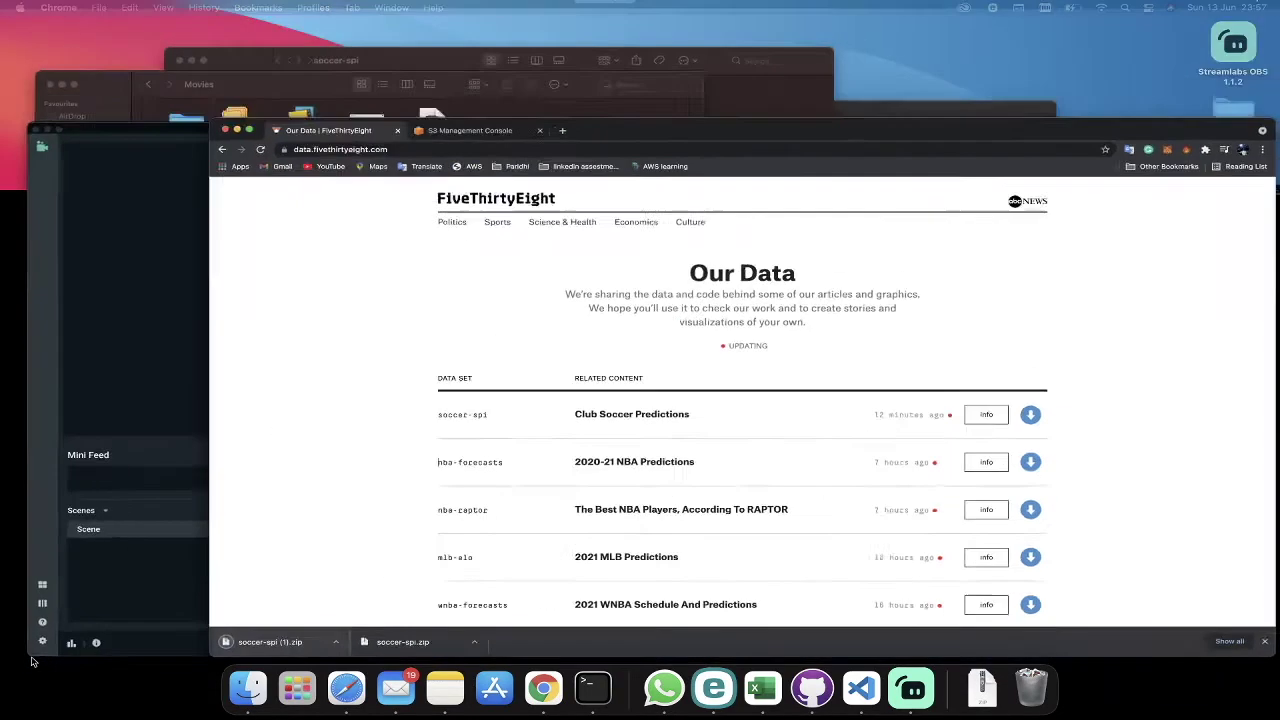
click(555, 172)
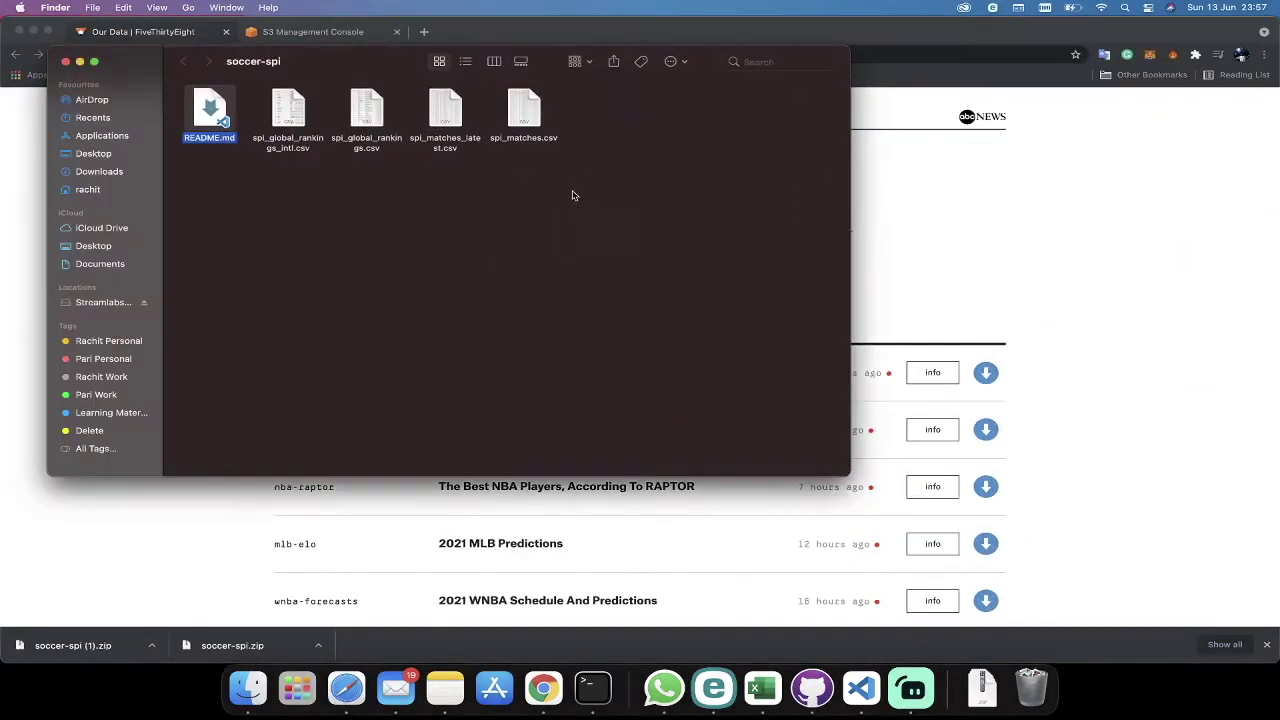
drag(578, 190, 255, 90)
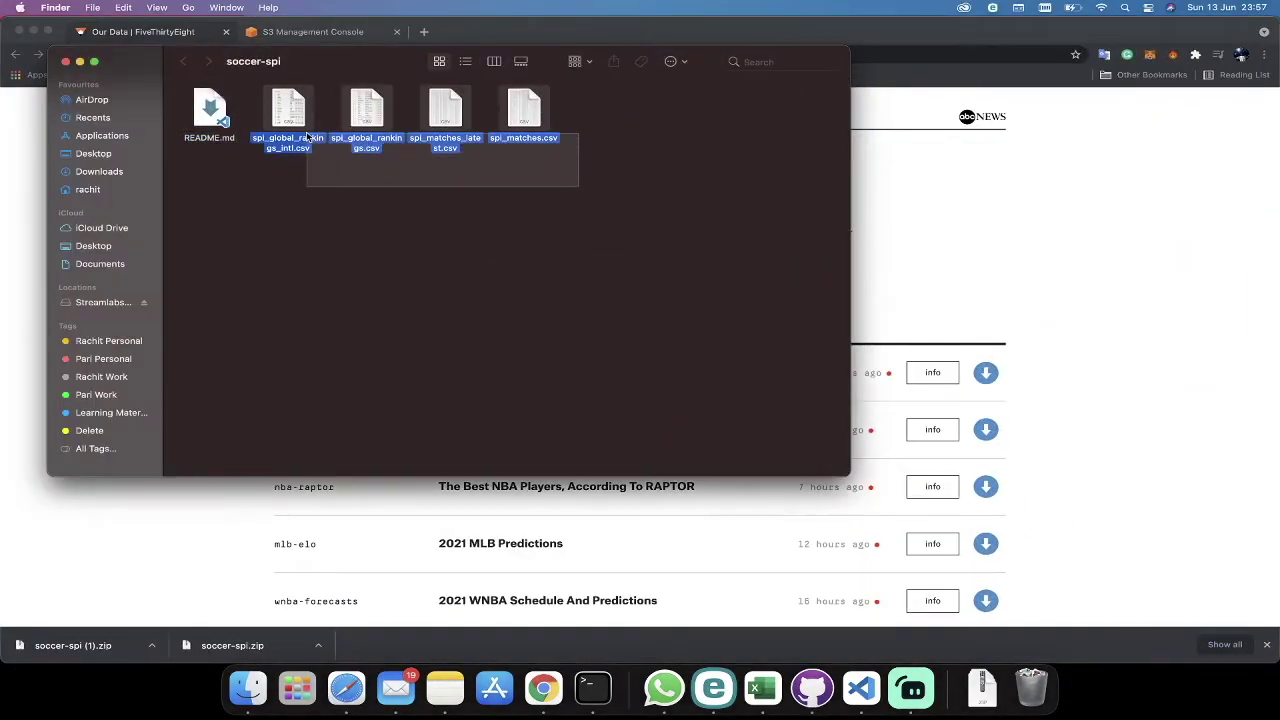
click(227, 172)
double_click(216, 100)
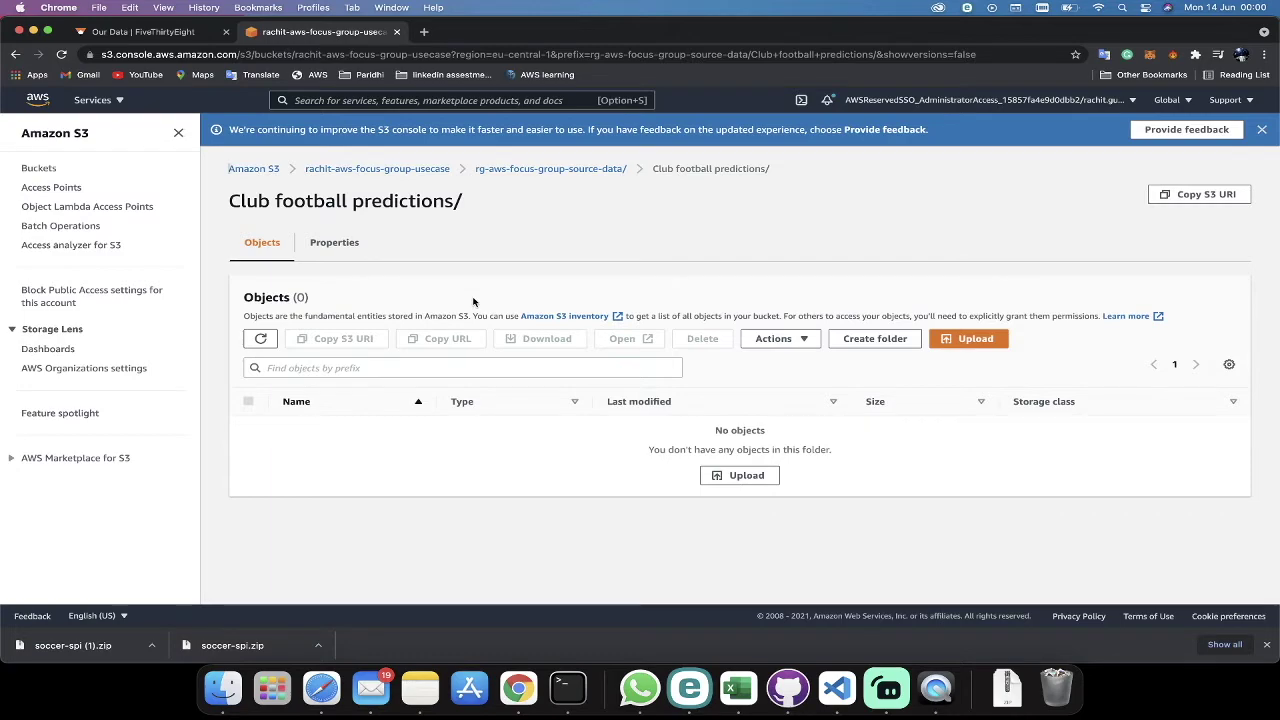
Step: Upload the four spi CSV files from the soccer-spi folder to the Club football predictions folder in S3
key(ctrl+Up)
click(517, 180)
drag(594, 192, 903, 457)
scroll(748, 361, down, 3)
scroll(748, 361, down, 2)
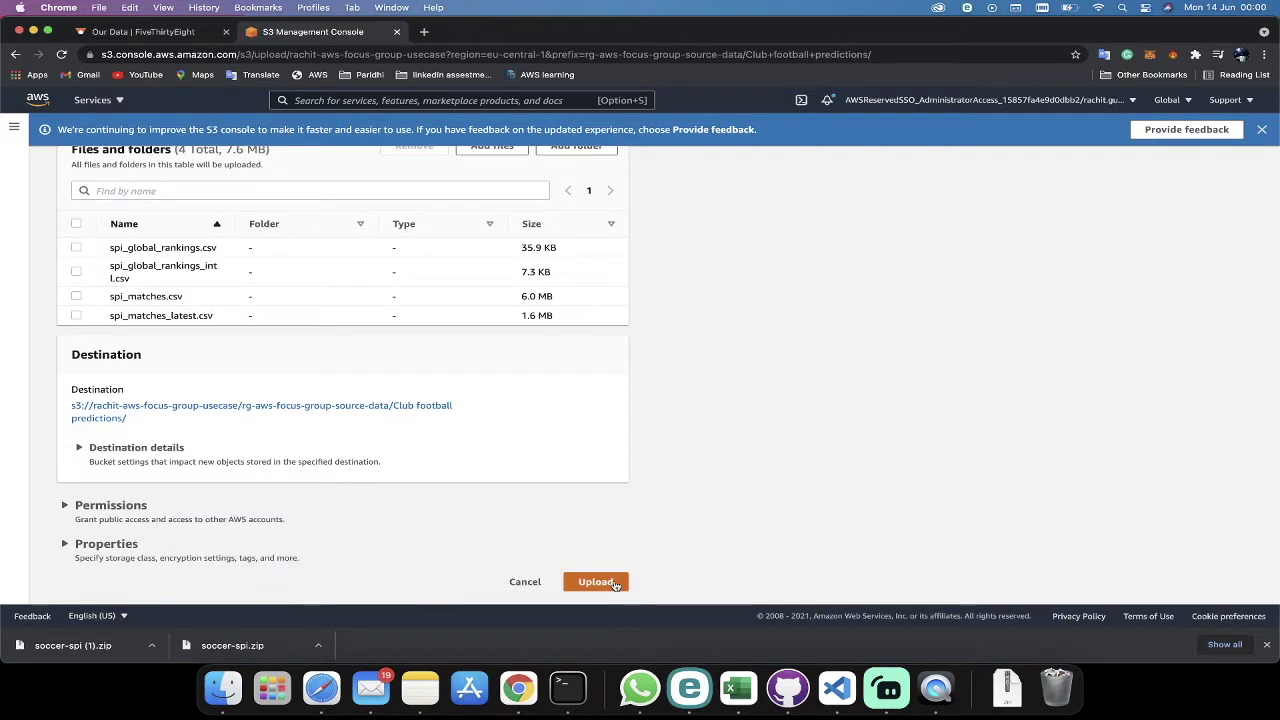
click(596, 582)
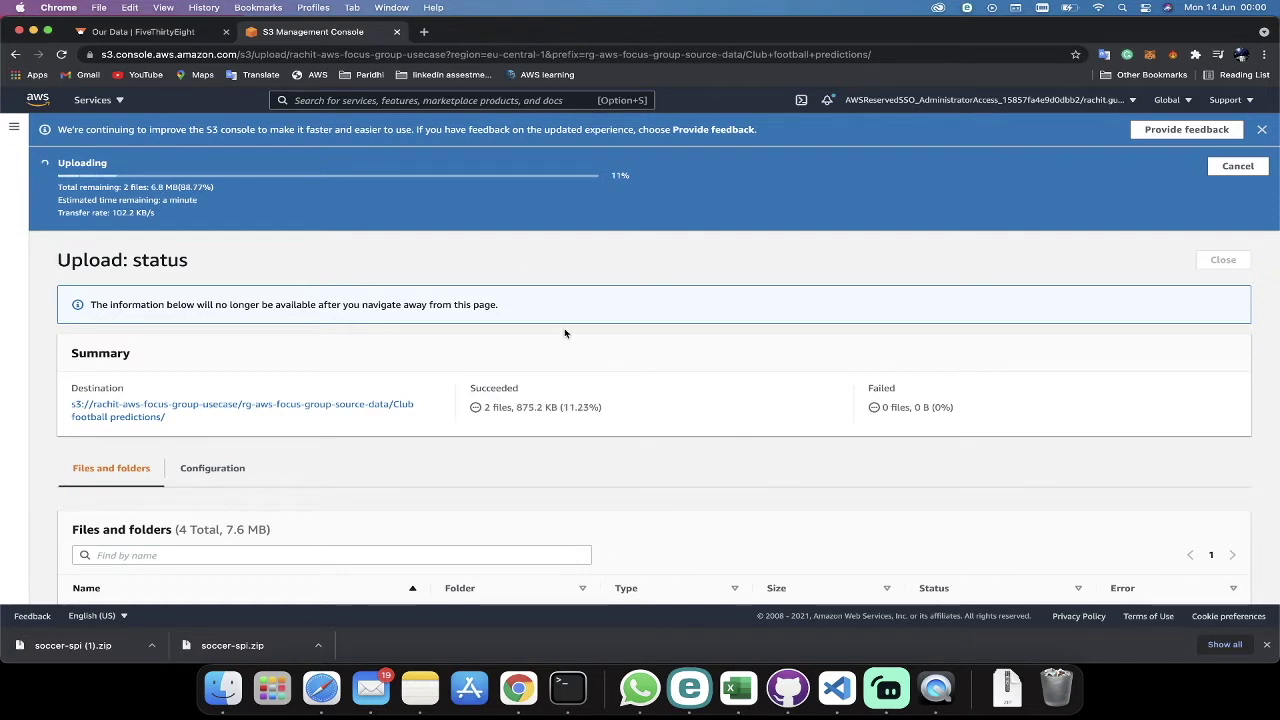
scroll(565, 333, down, 2)
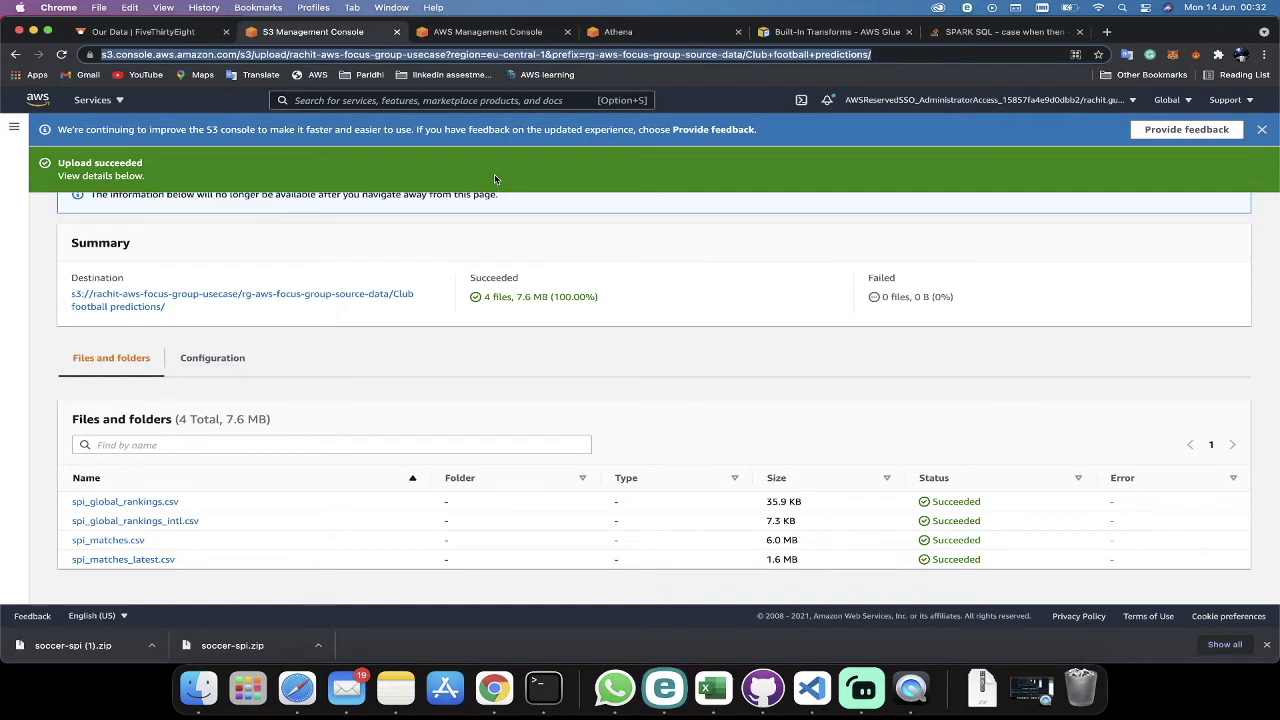
Step: Find the AWS Glue service in the AWS Management Console and open the jobs page of AWS Glue Studio
click(497, 33)
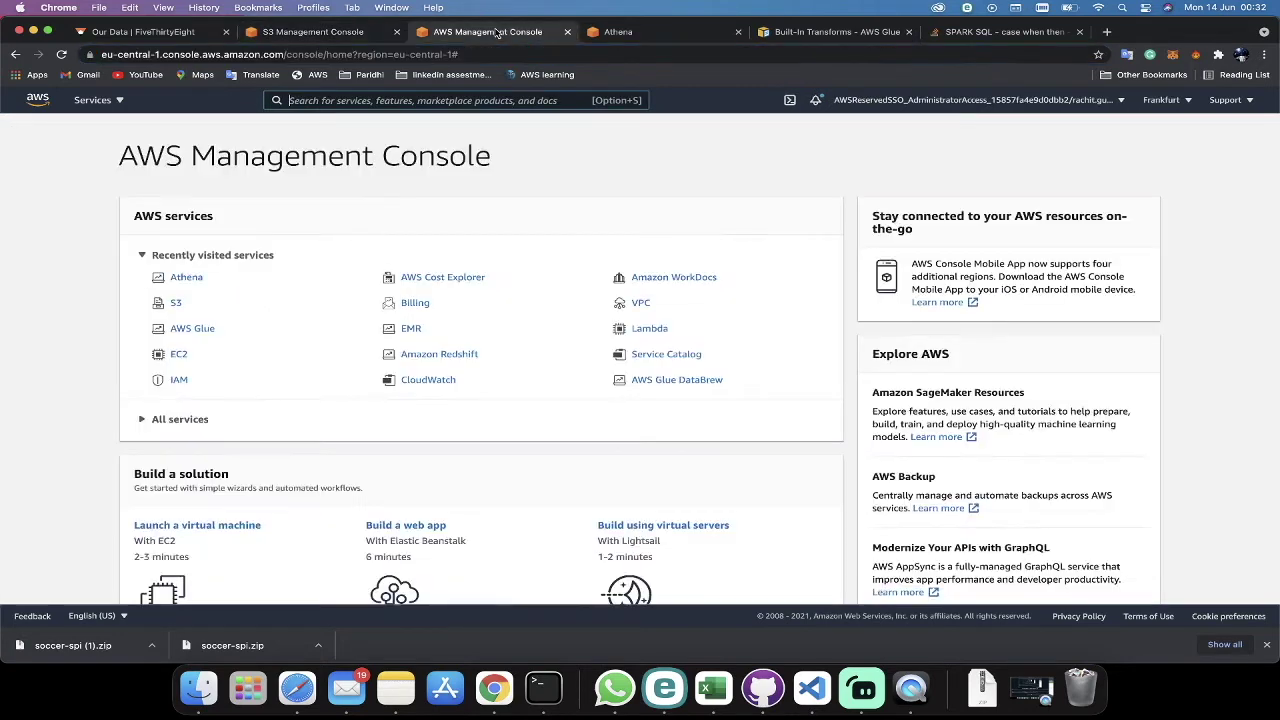
click(410, 101)
text(Glue)
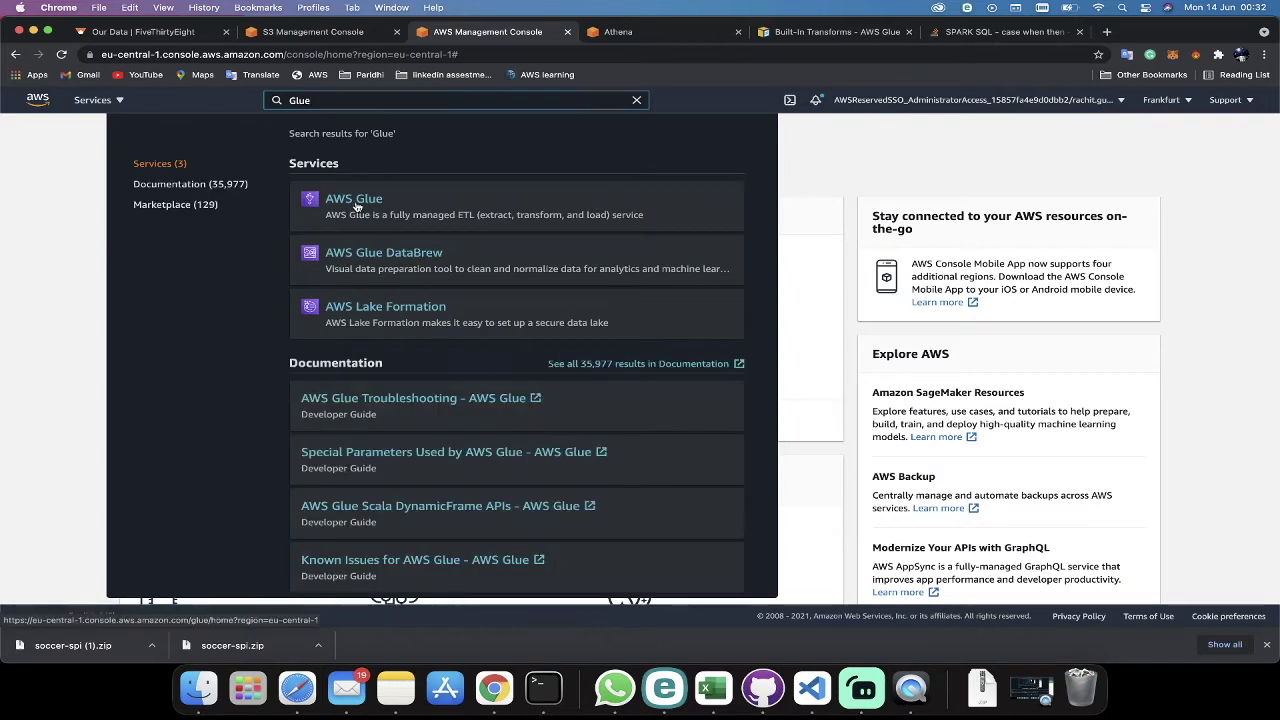
click(358, 209)
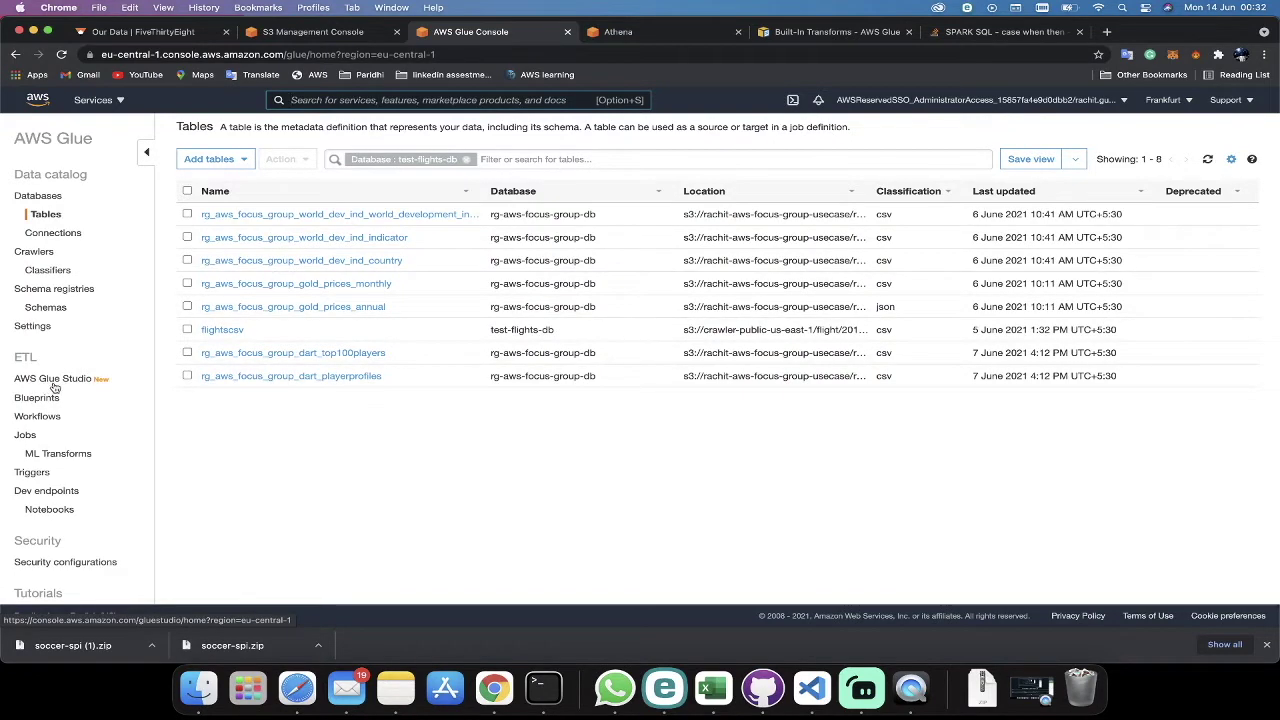
click(54, 380)
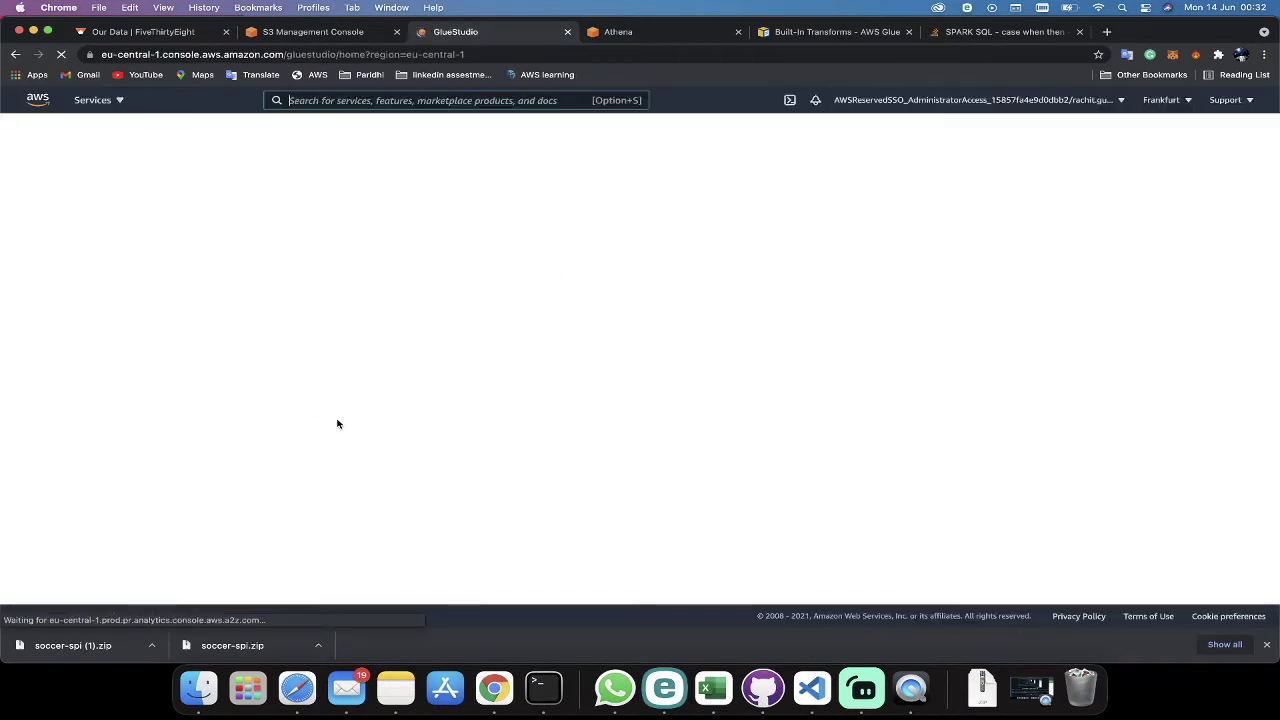
scroll(340, 420, down, 1)
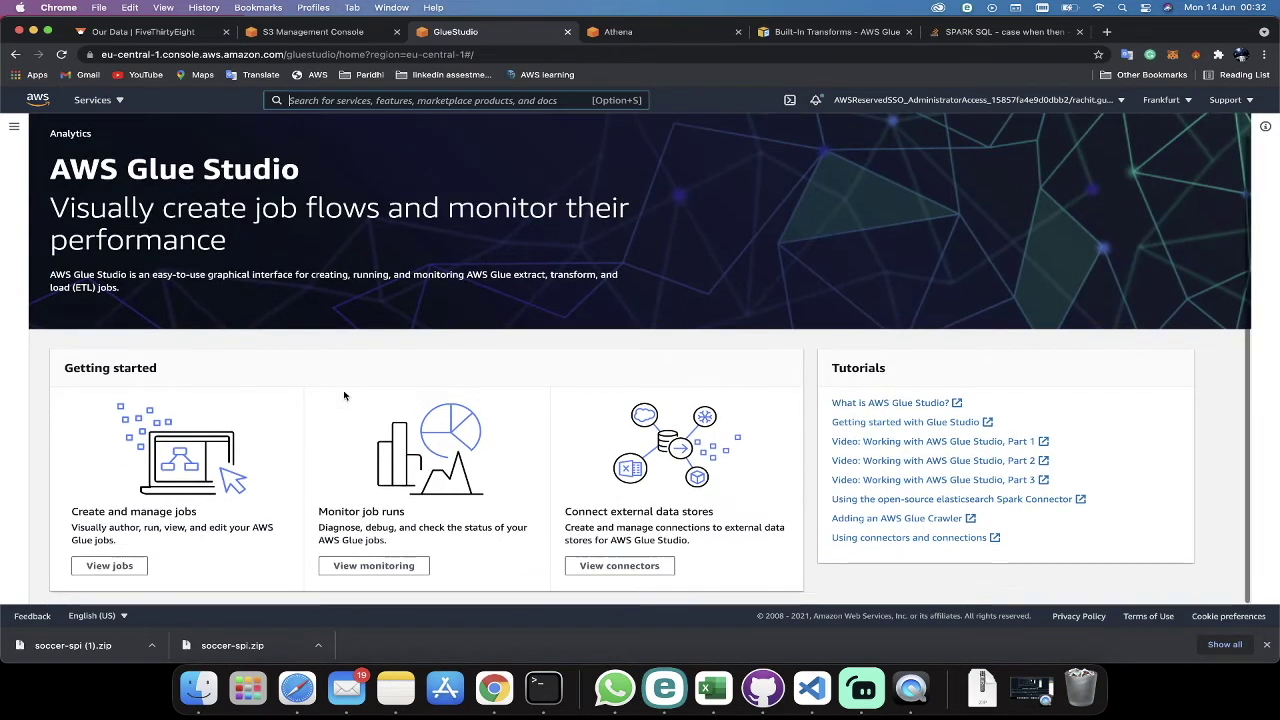
click(107, 567)
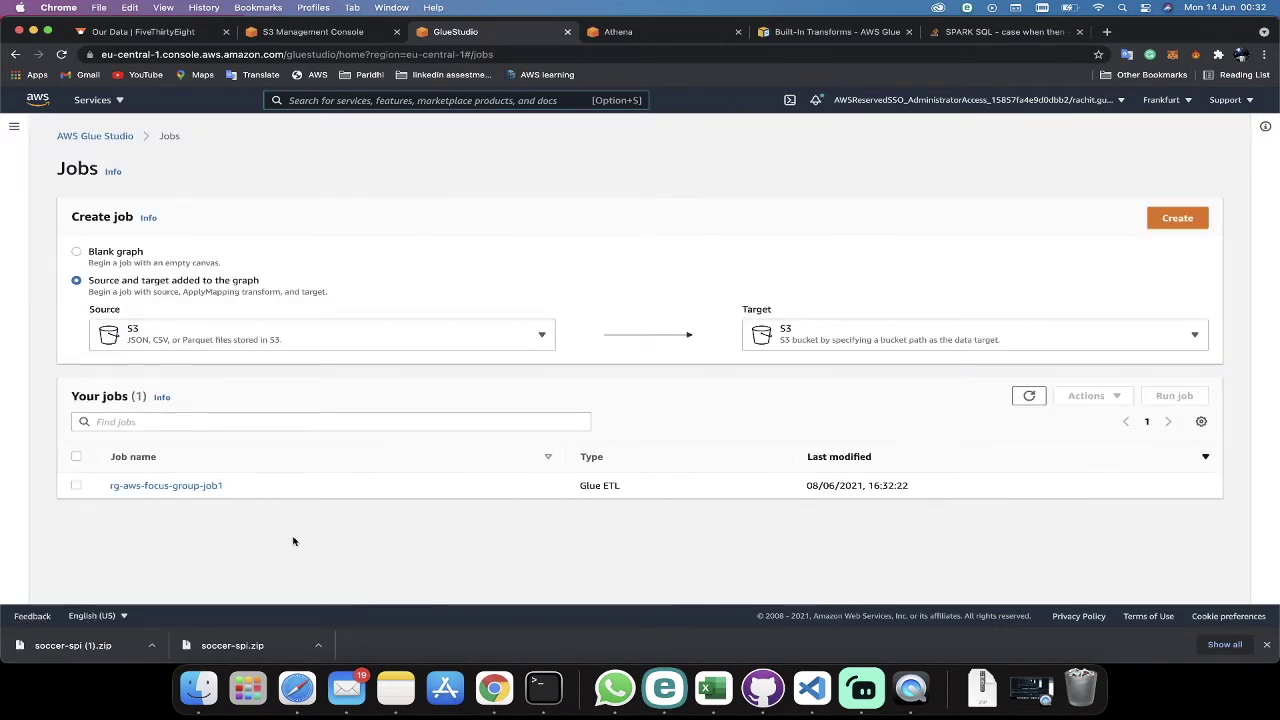
Step: Create a job from a blank graph and add an S3 data source node to it
click(114, 256)
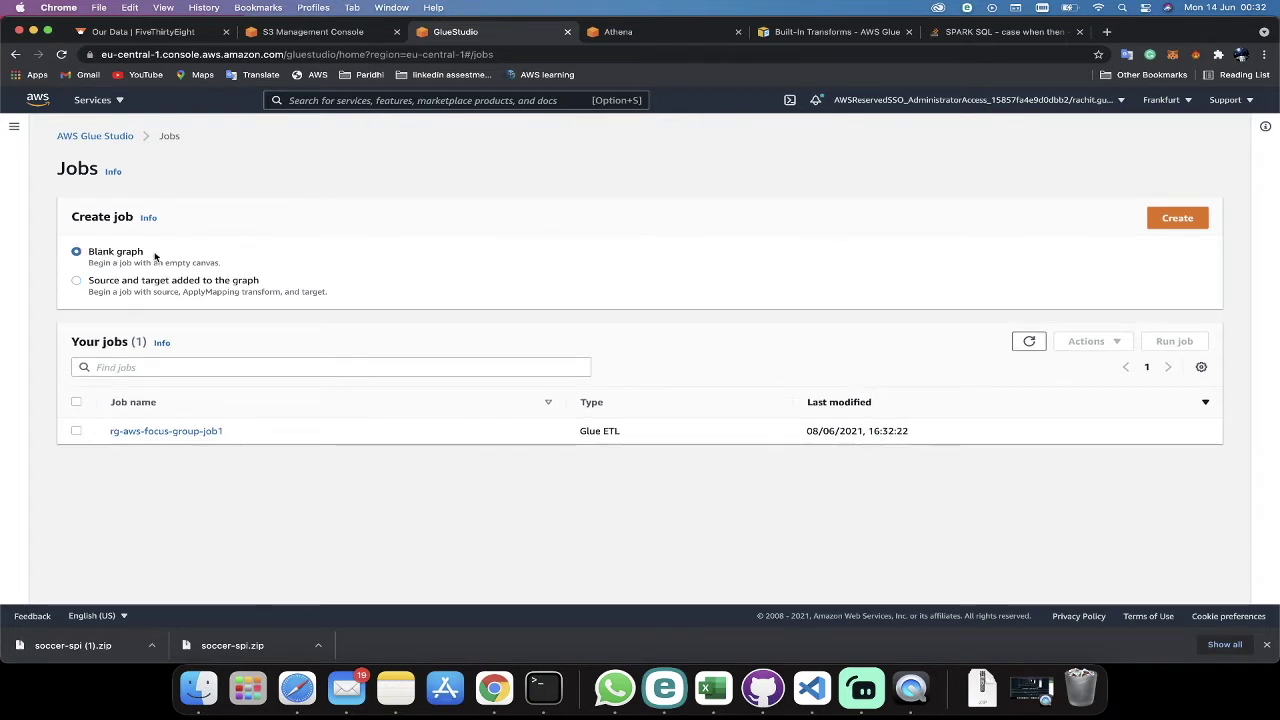
click(1176, 222)
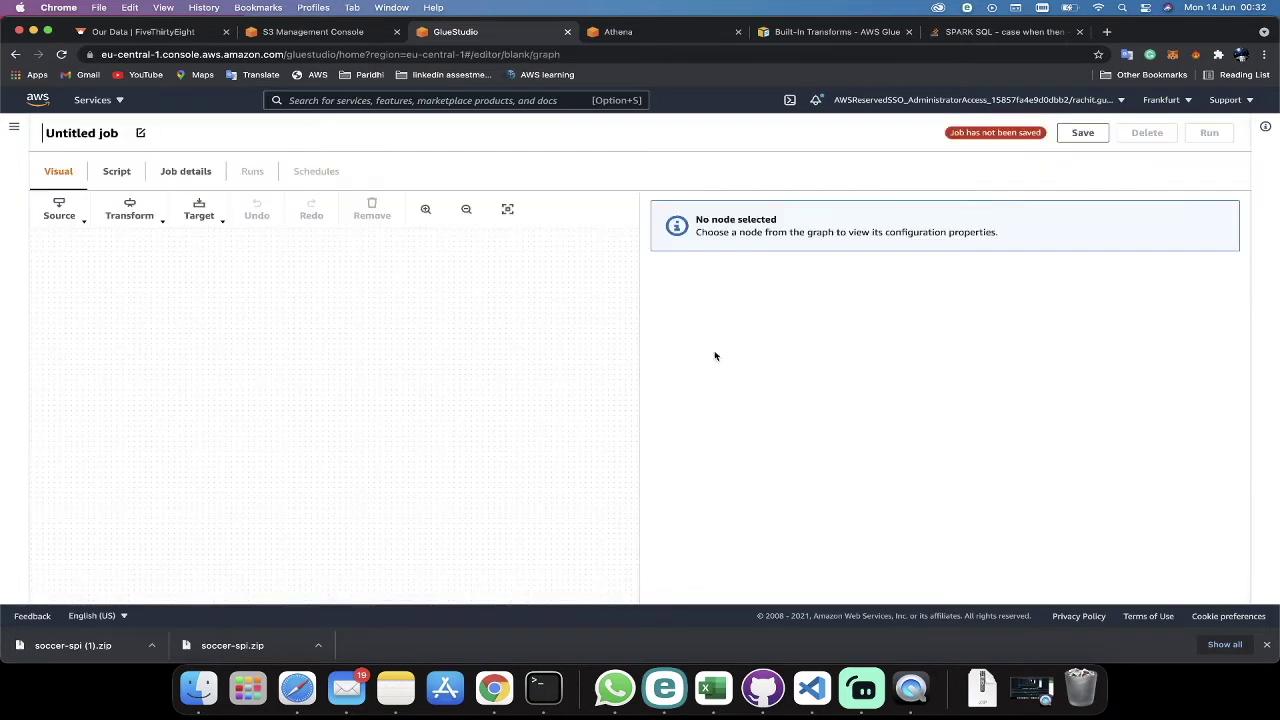
click(59, 208)
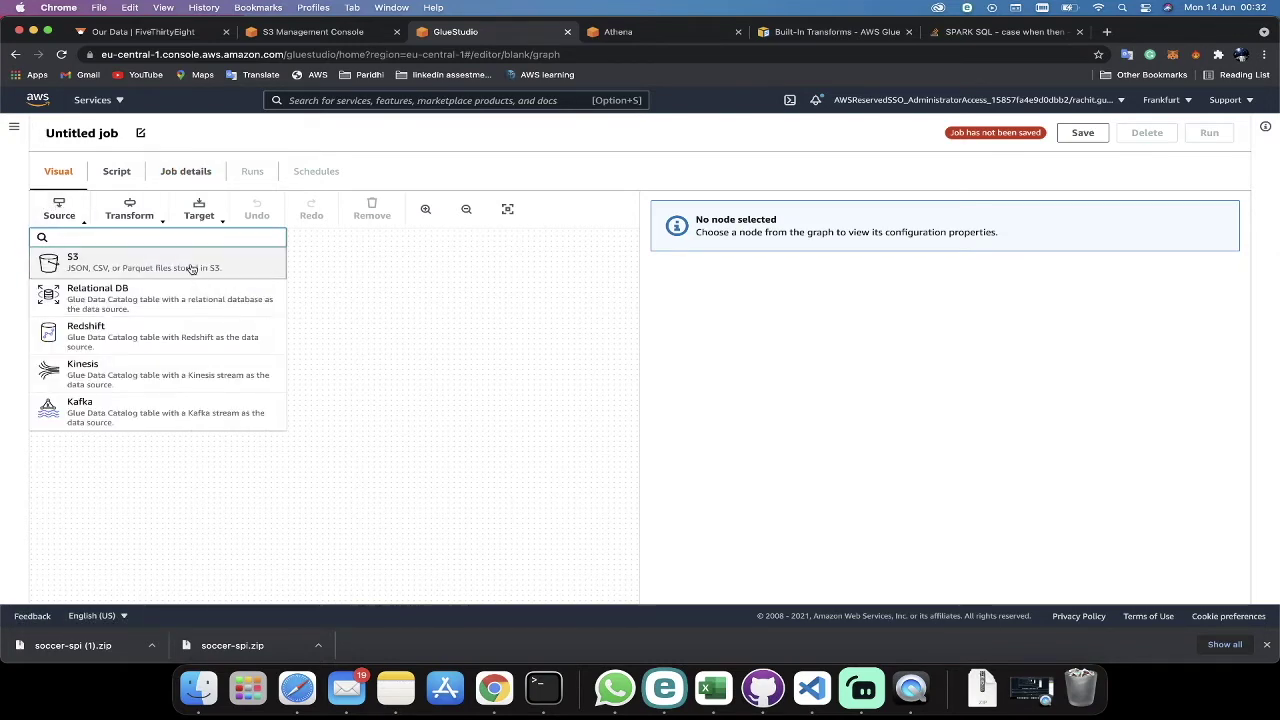
click(191, 267)
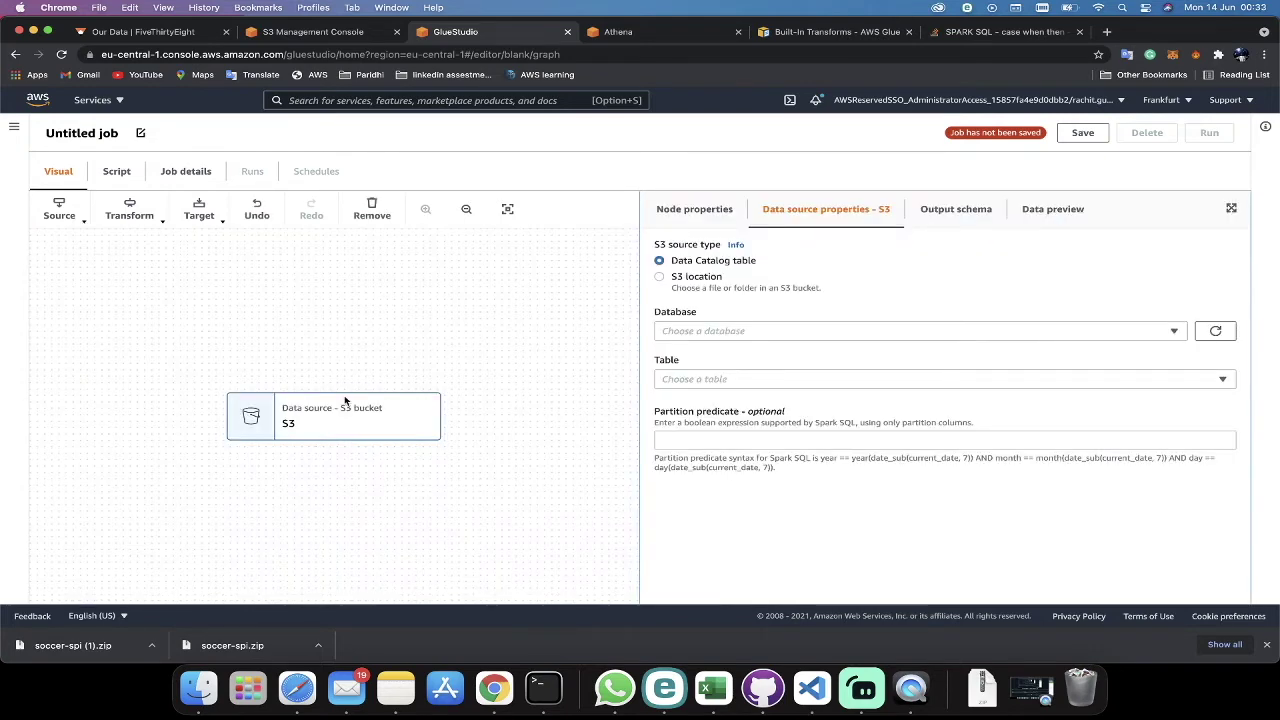
Step: Set the source type to S3 location and choose spi_matches_latest.csv from rg-aws-focus-group-source-data/Club football predictions
click(659, 278)
click(1196, 337)
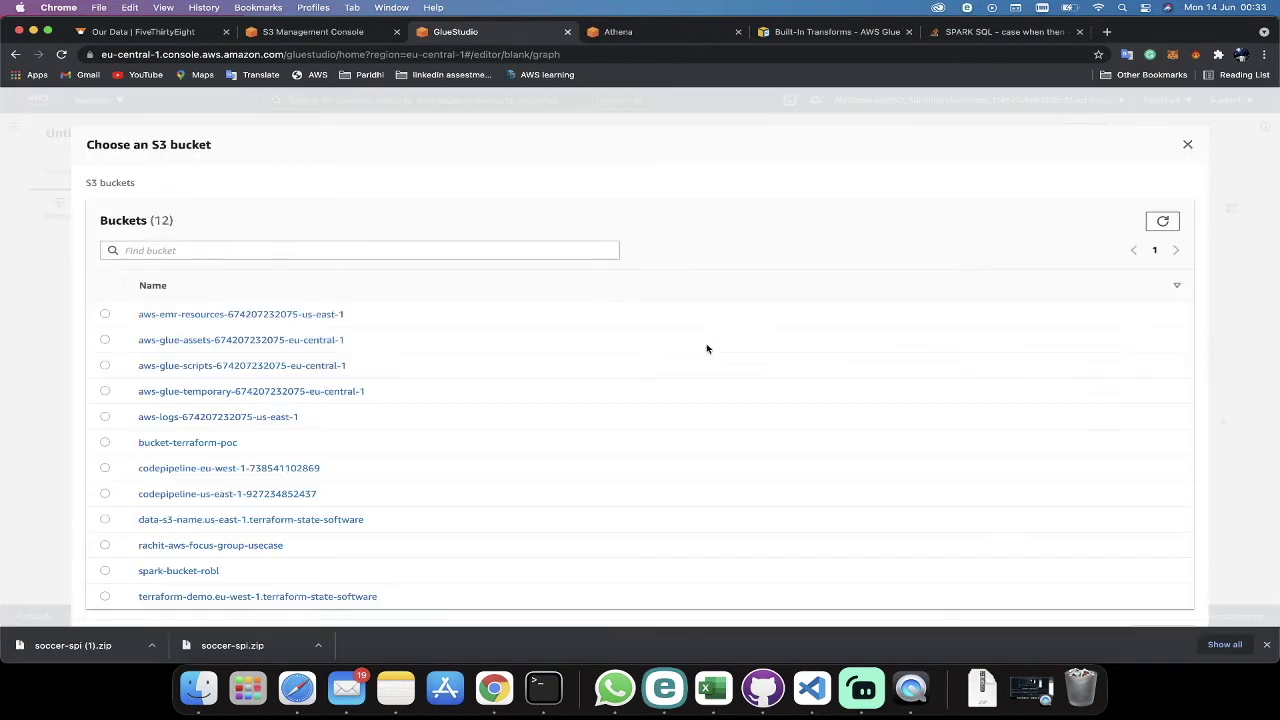
scroll(180, 486, down, 2)
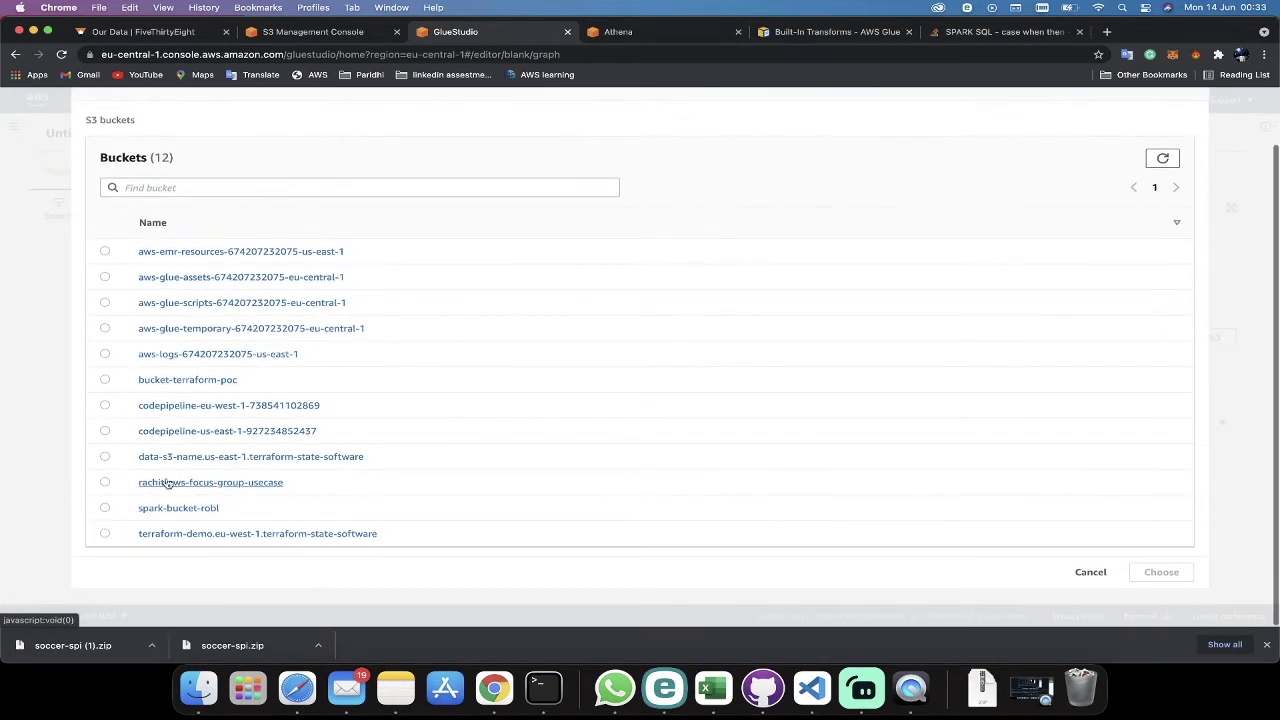
click(104, 483)
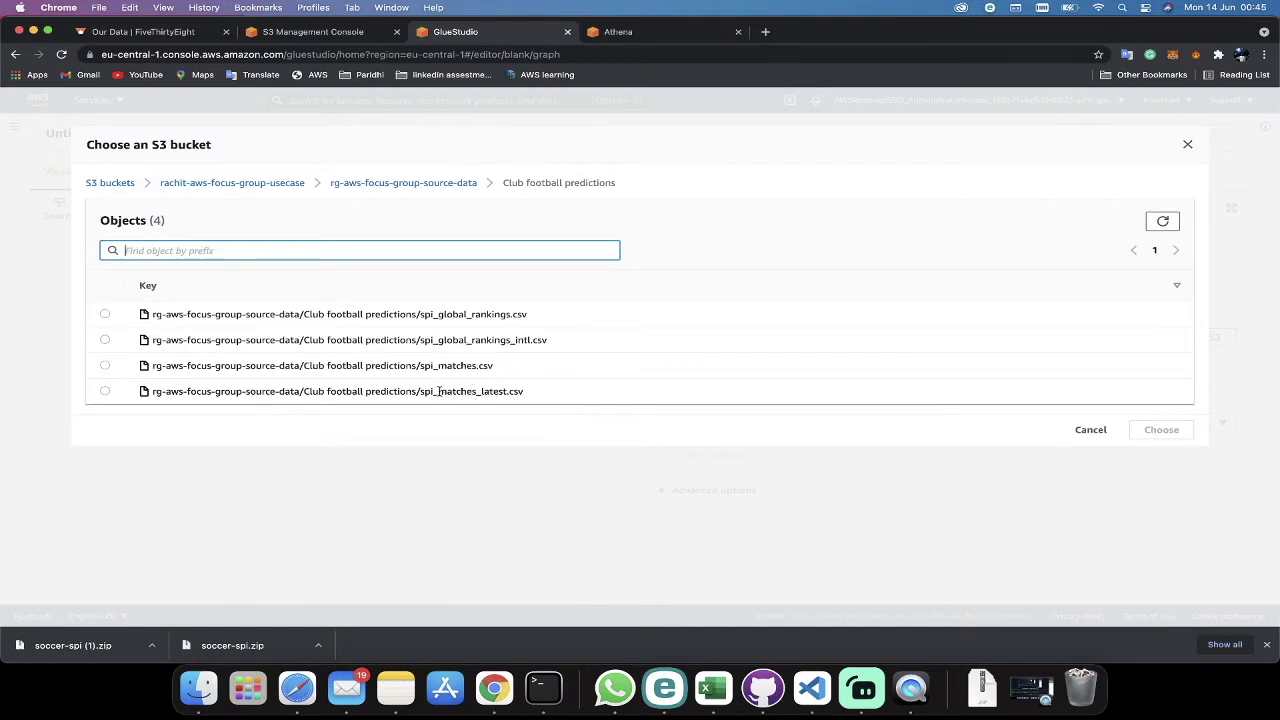
click(104, 391)
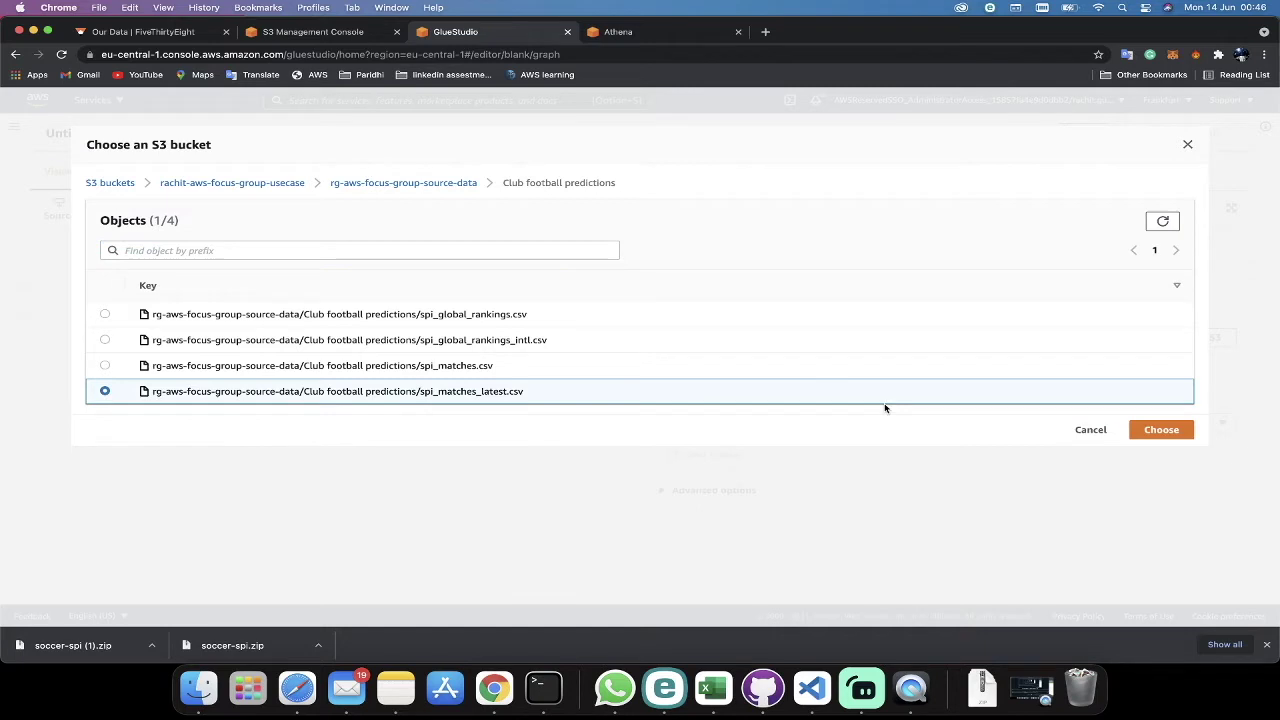
click(1161, 430)
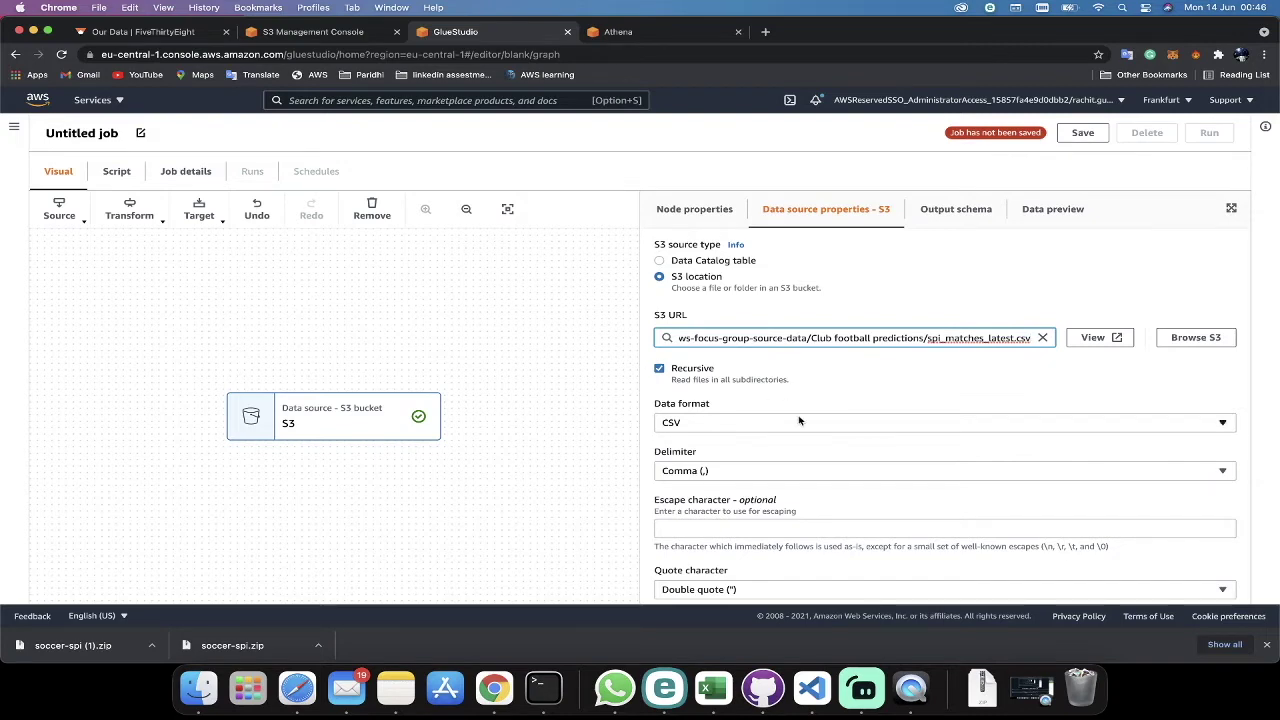
scroll(805, 430, down, 1)
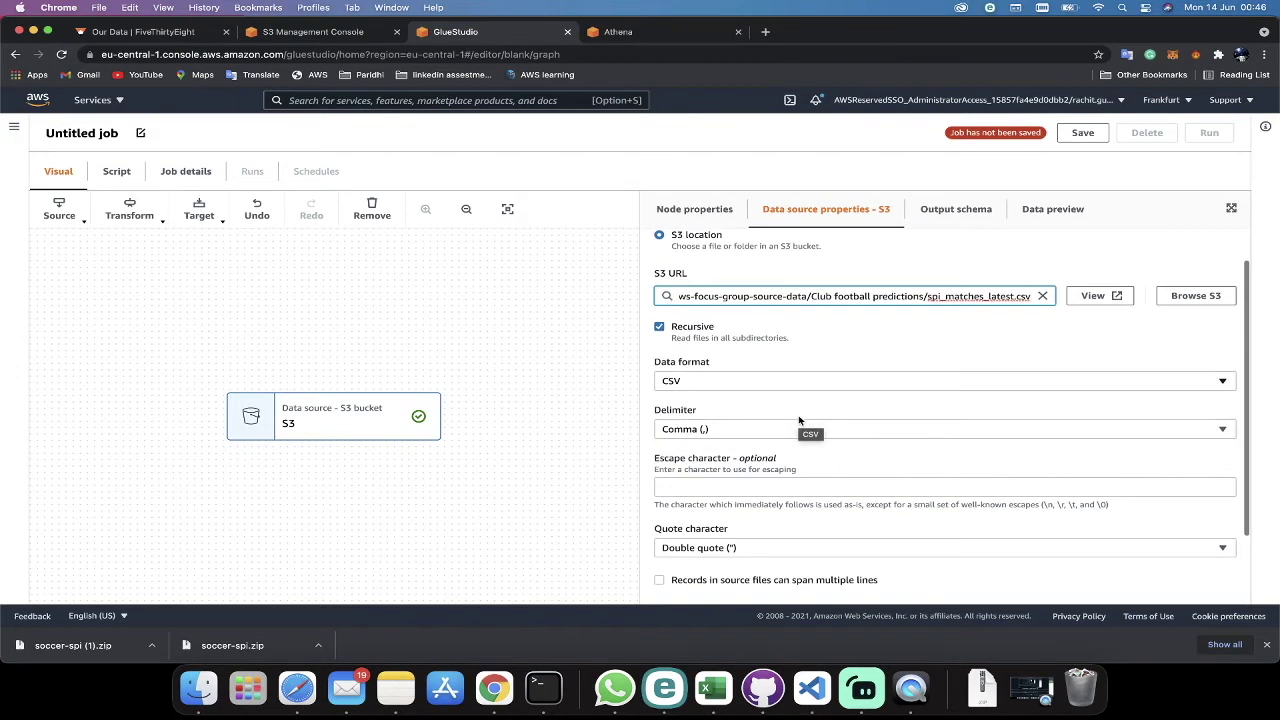
Step: Assign the IAM role AWSGlueServiceRole-rg-aws-focus-group to evaluate the S3 node's output schema, and review the schema's fields
click(957, 213)
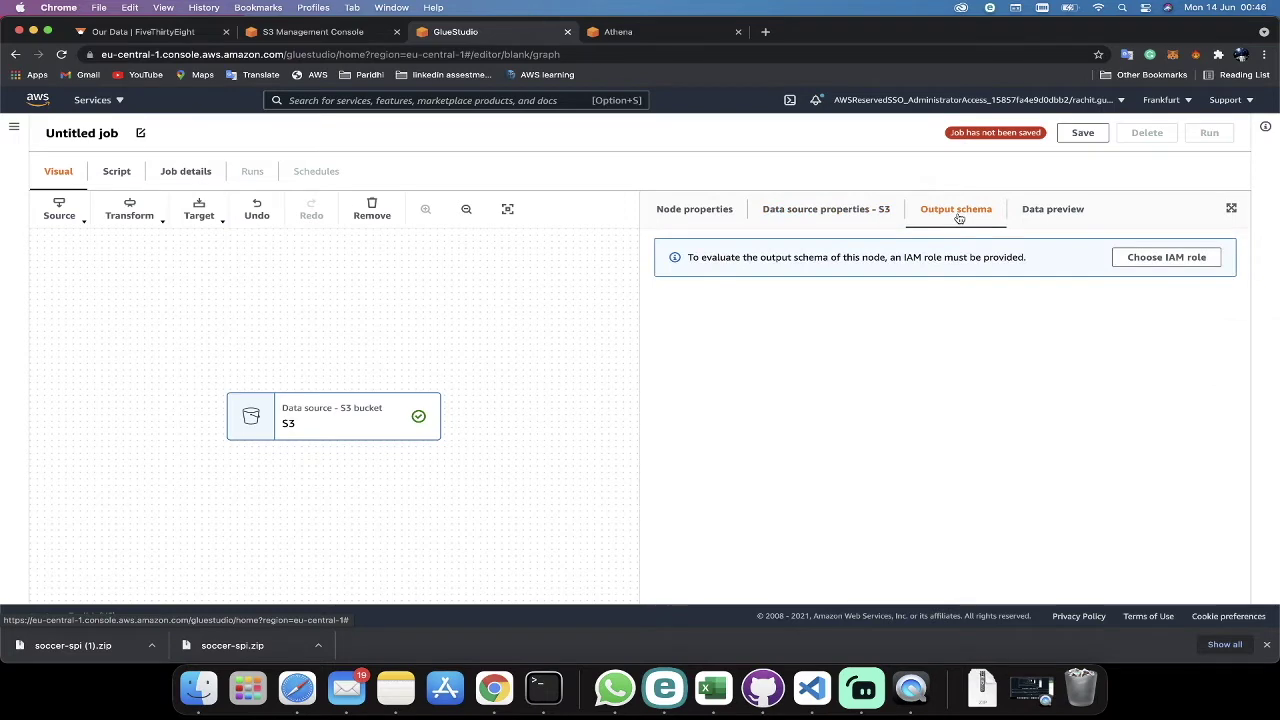
click(1167, 259)
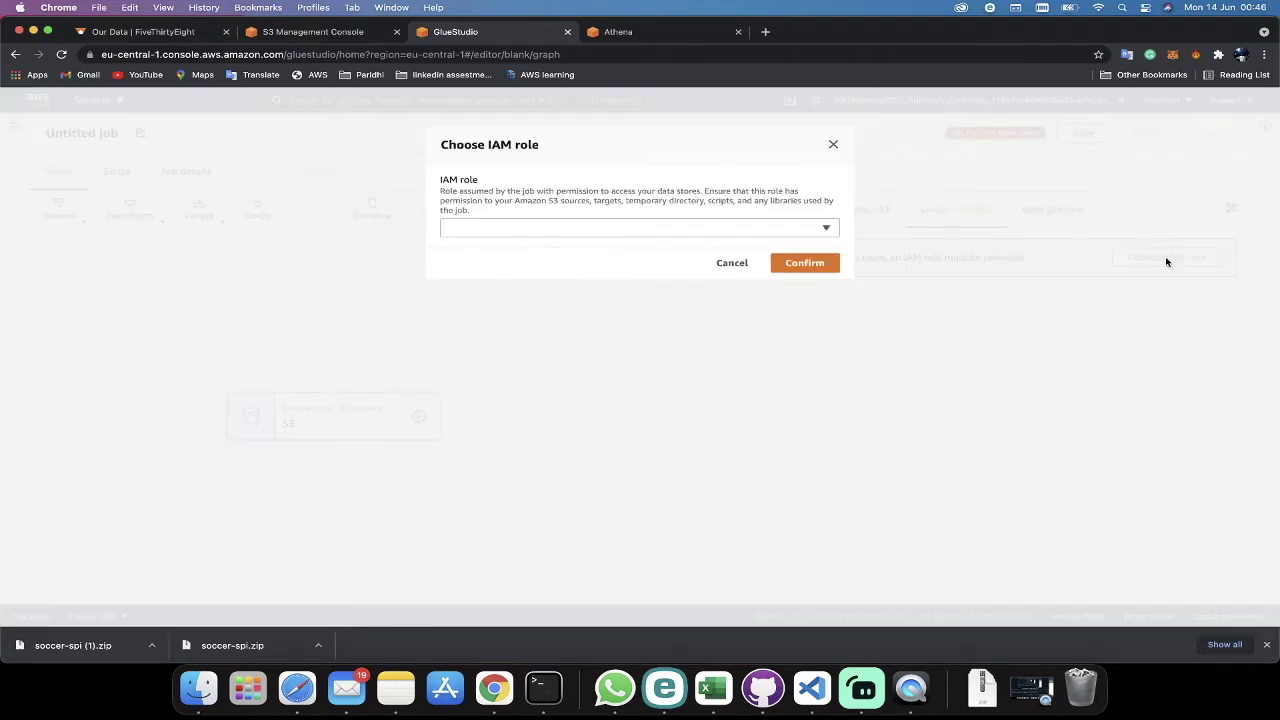
click(817, 230)
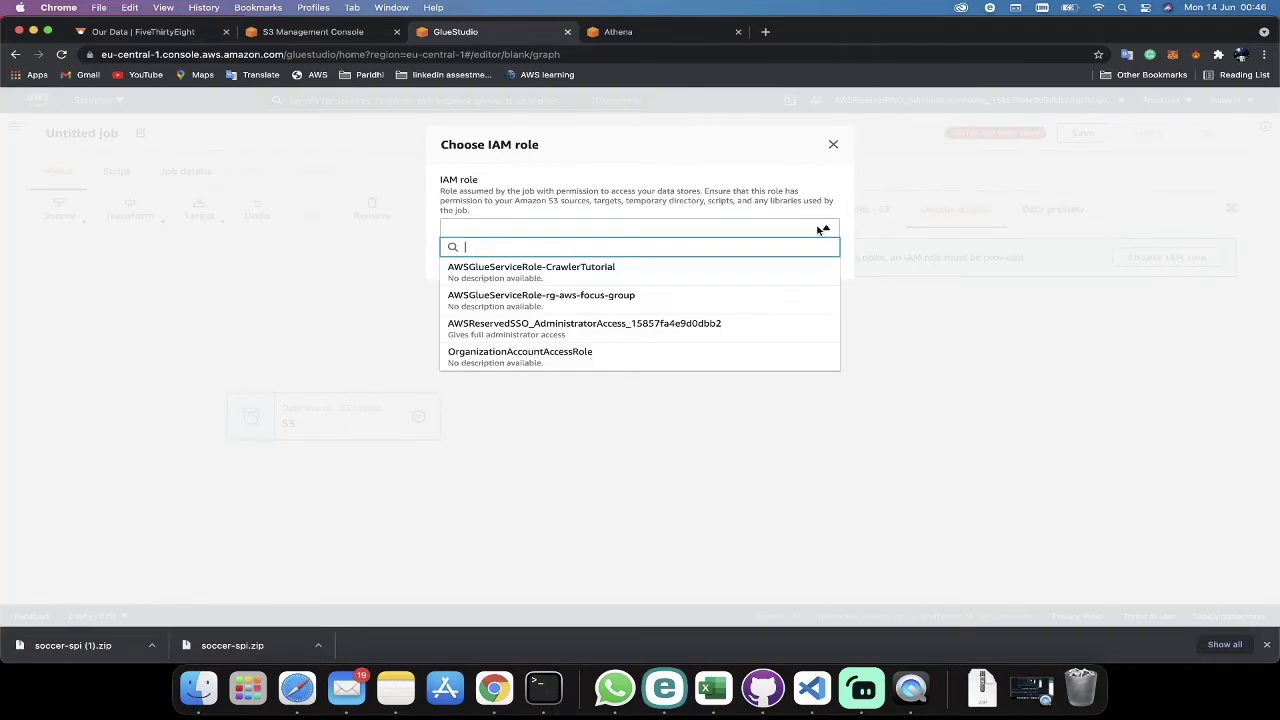
click(643, 301)
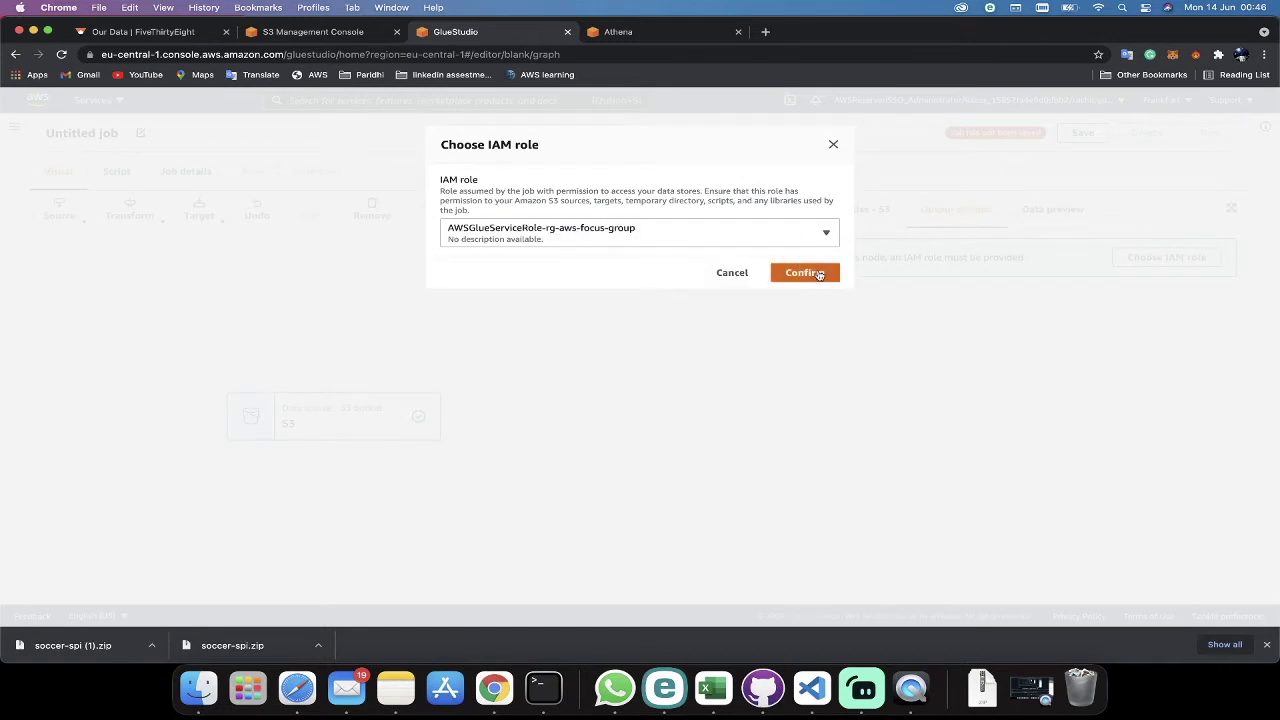
click(818, 274)
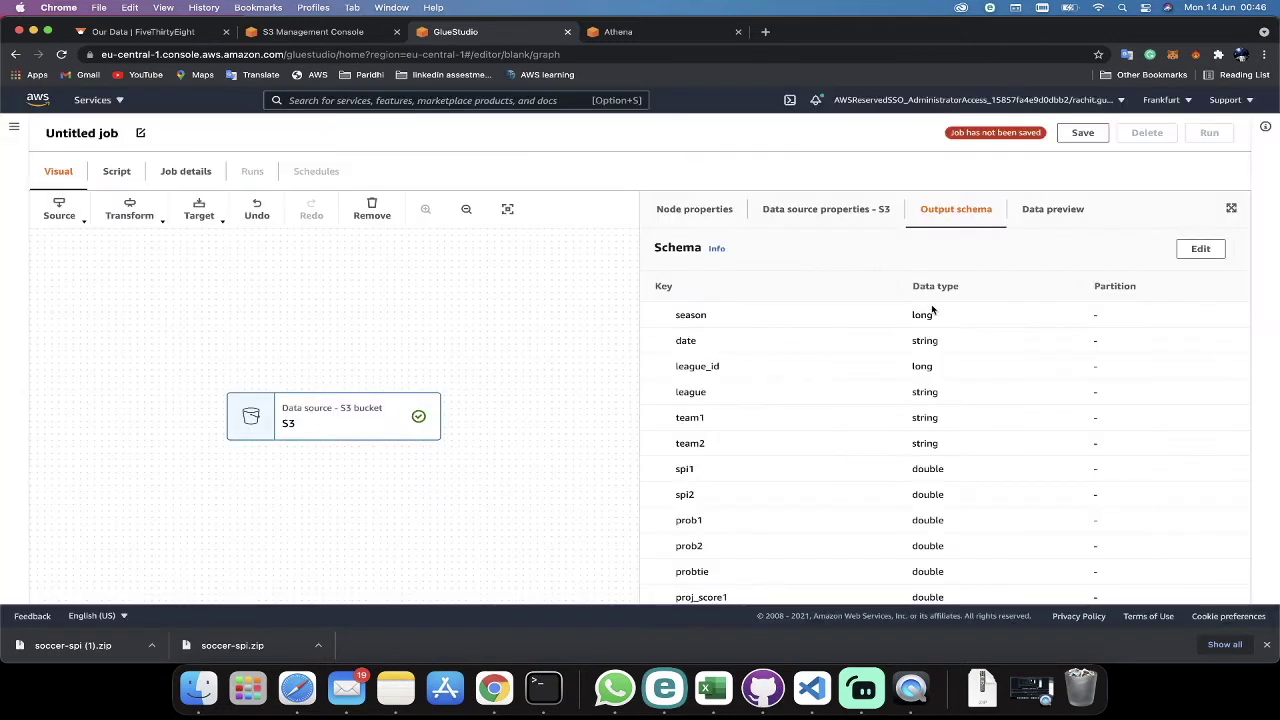
scroll(877, 421, down, 4)
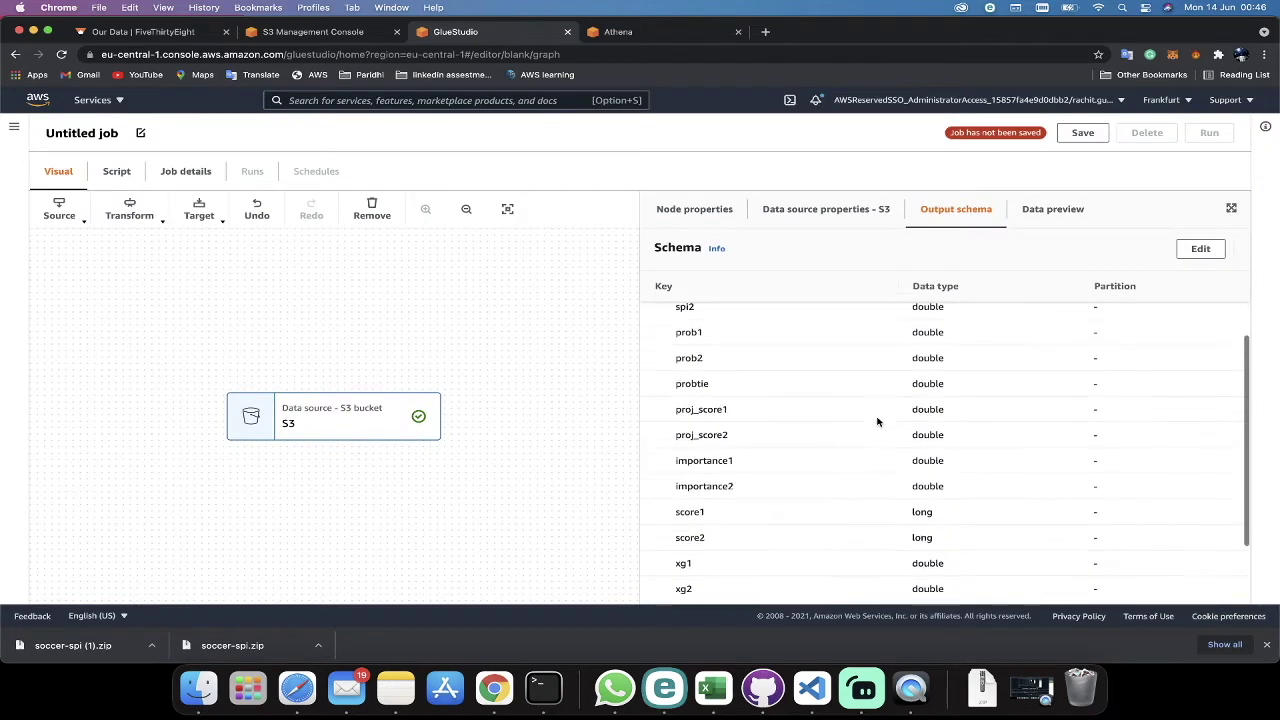
scroll(877, 421, up, 3)
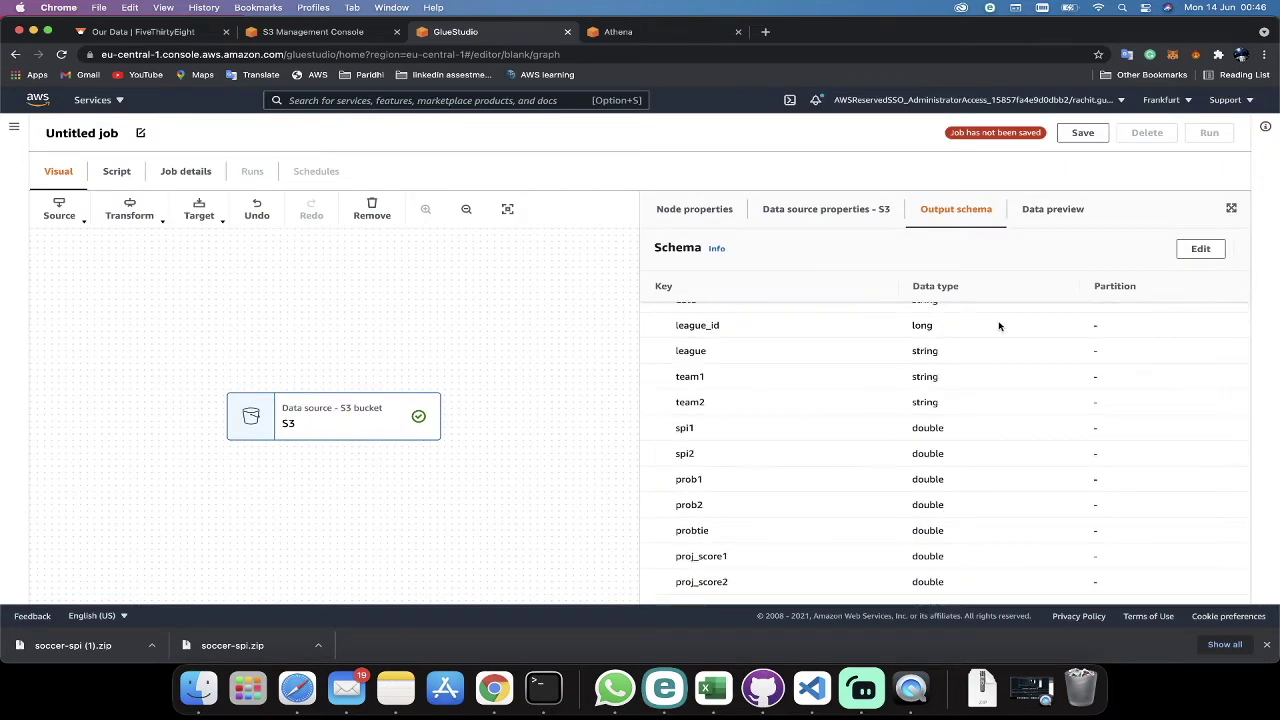
Step: Preview the S3 source's data and check which fields can be included in the preview
click(1056, 211)
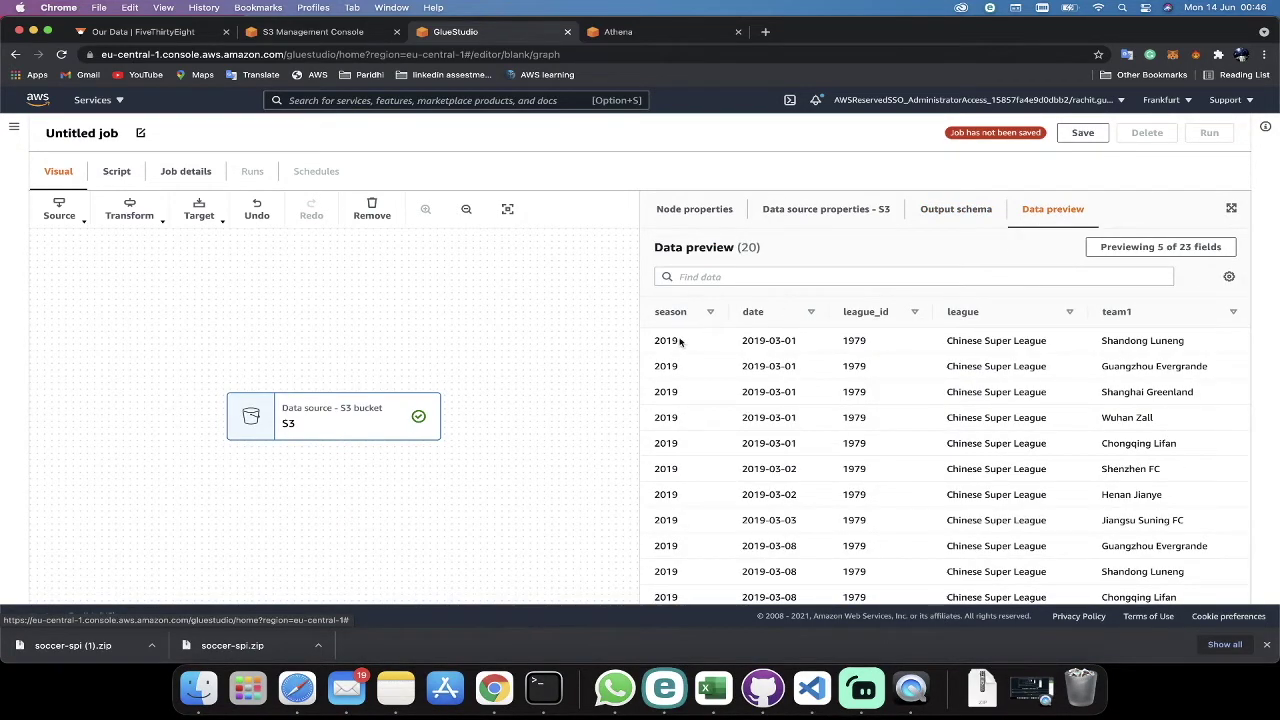
click(1158, 246)
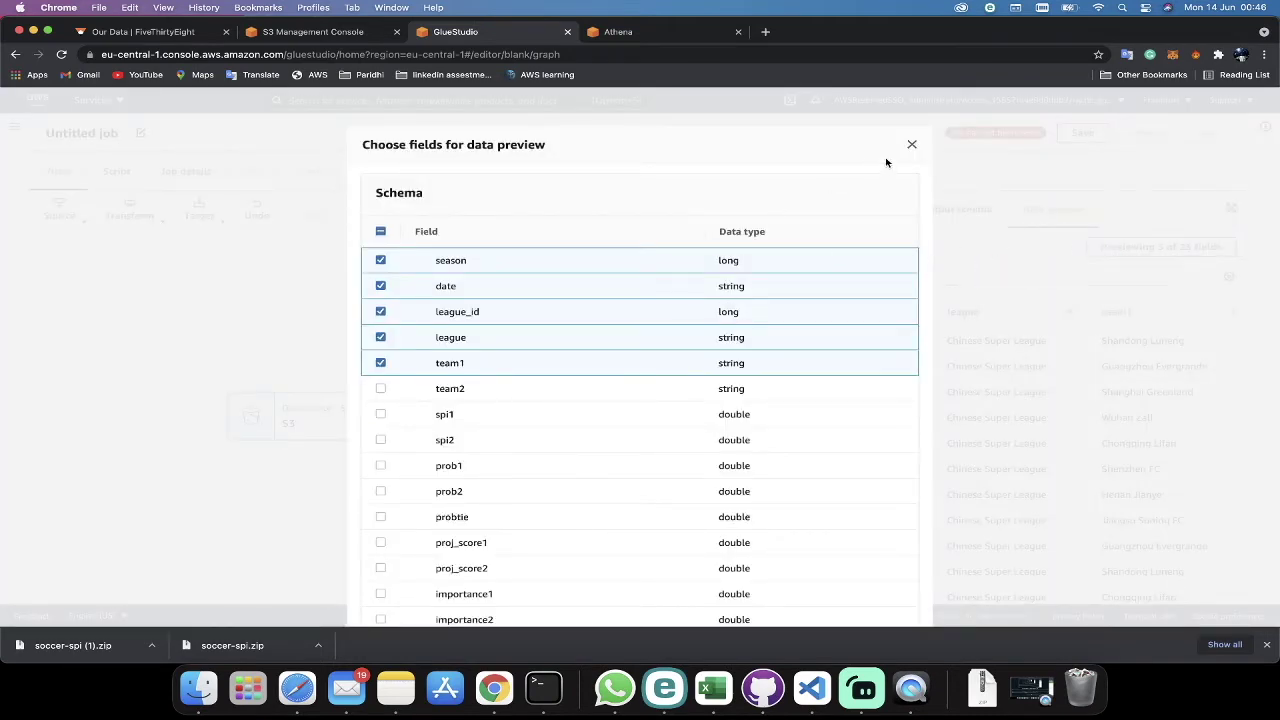
click(911, 144)
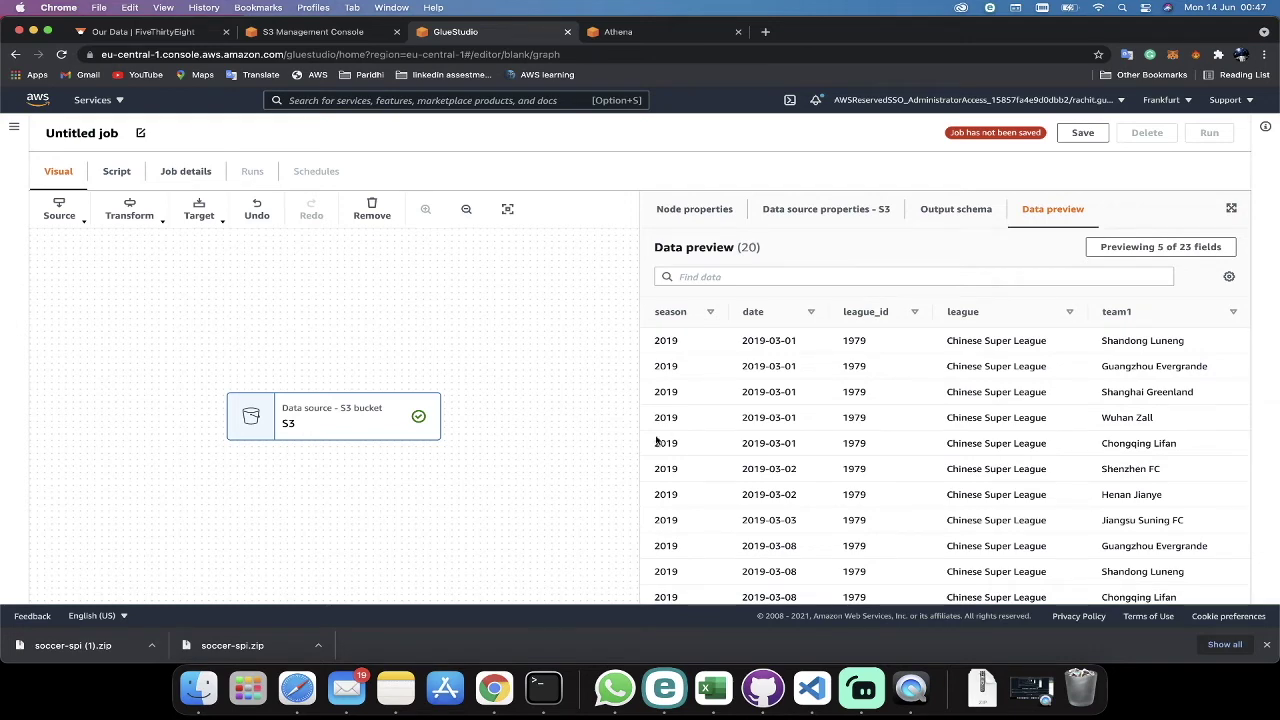
Step: Add an ApplyMapping transform after the S3 source and rename the target key of league to league_name
click(130, 210)
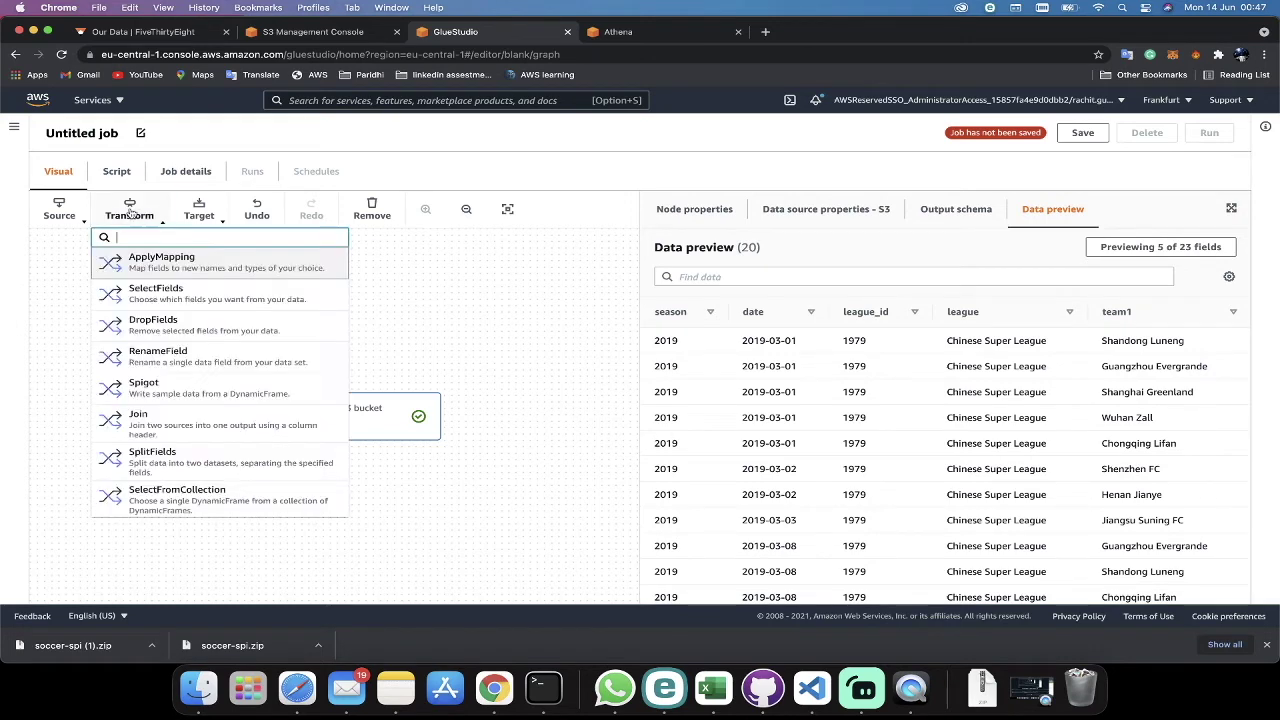
click(162, 273)
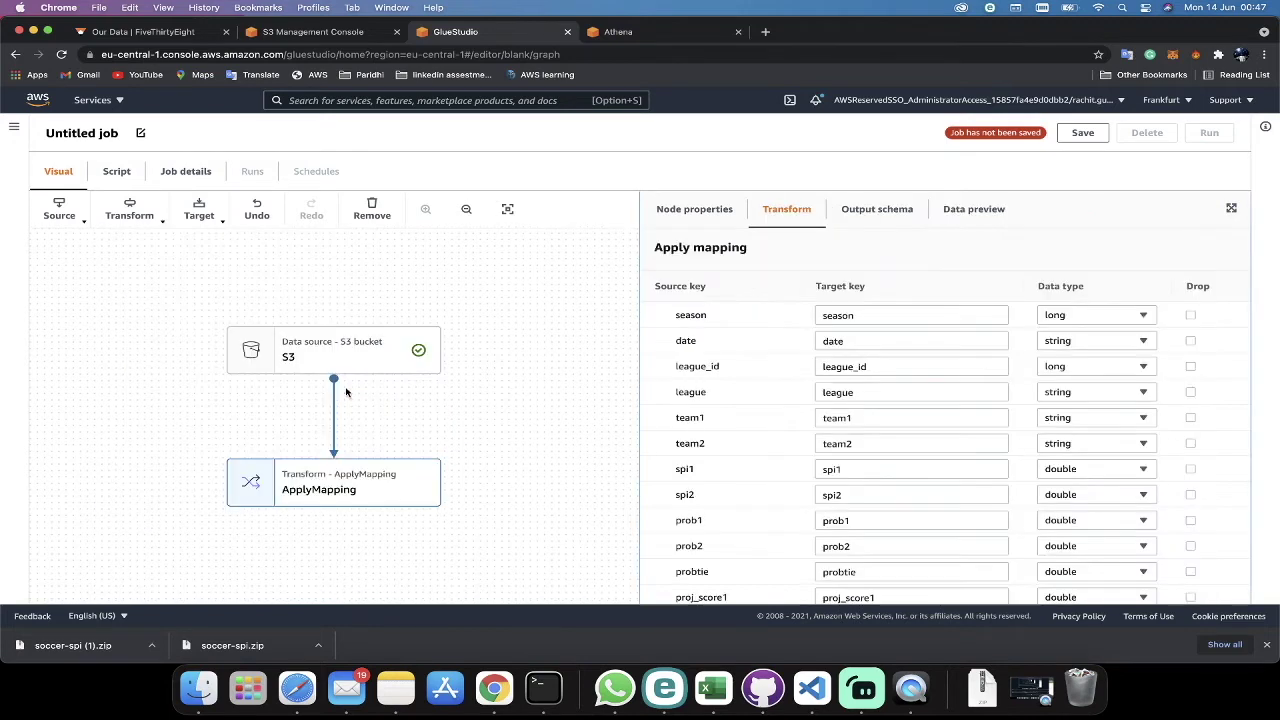
click(712, 220)
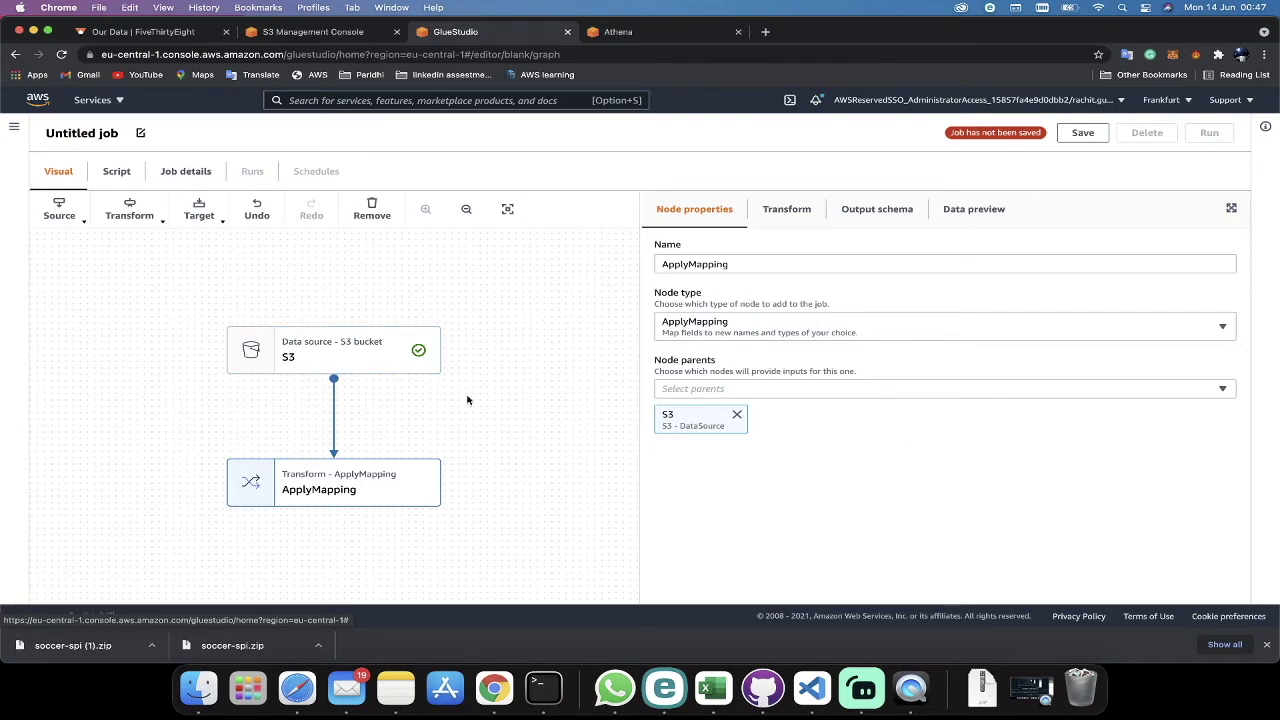
click(806, 213)
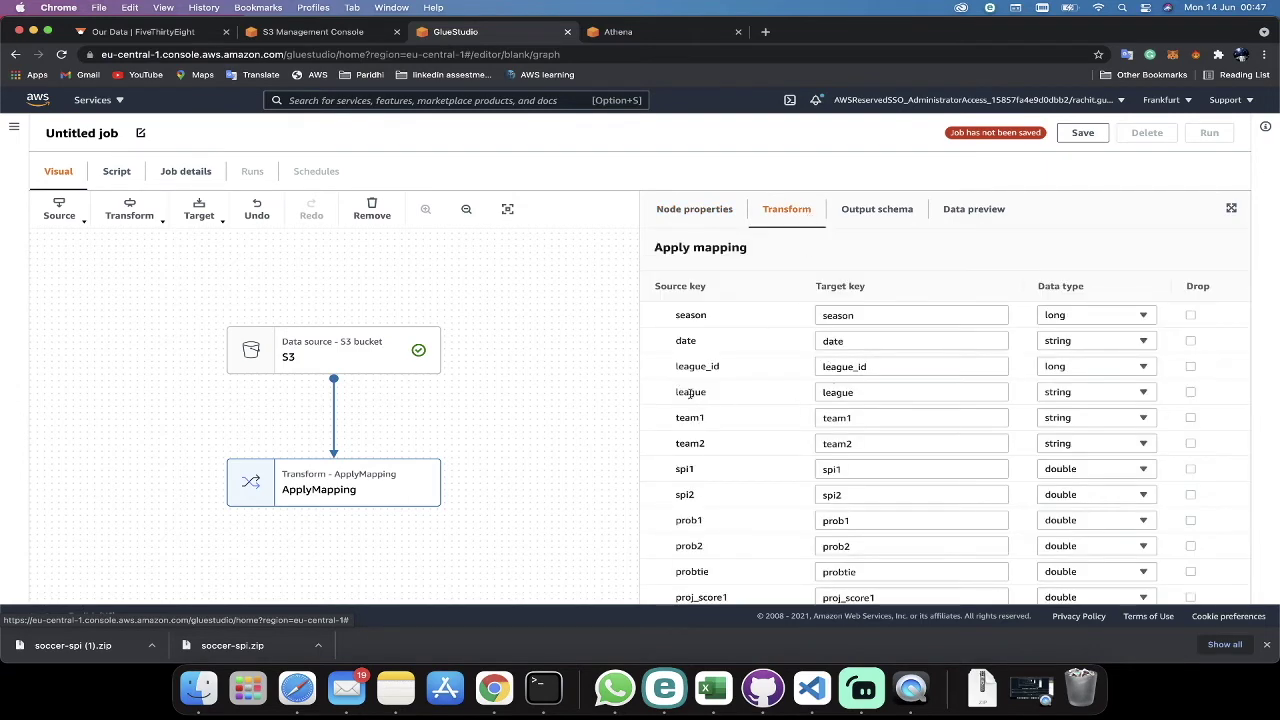
click(887, 392)
text(_name)
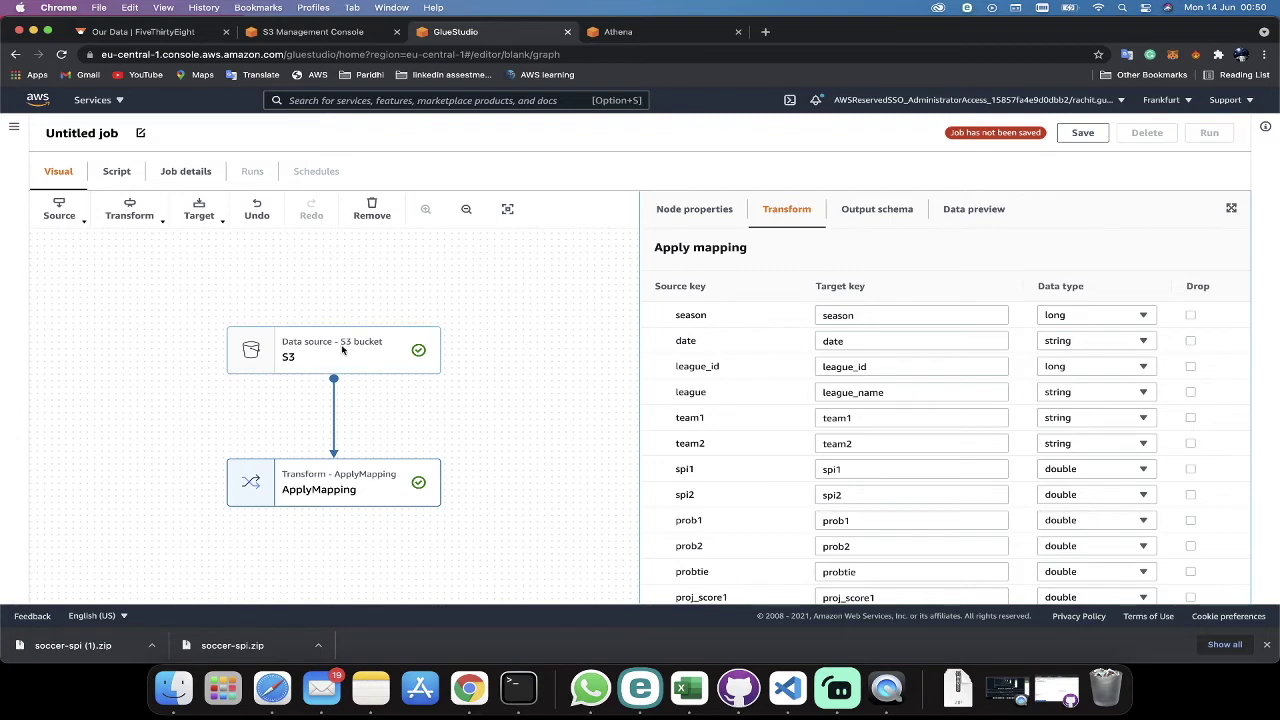
Step: Add a Filter transform after ApplyMapping and set its conditions to combine as Global OR
click(129, 208)
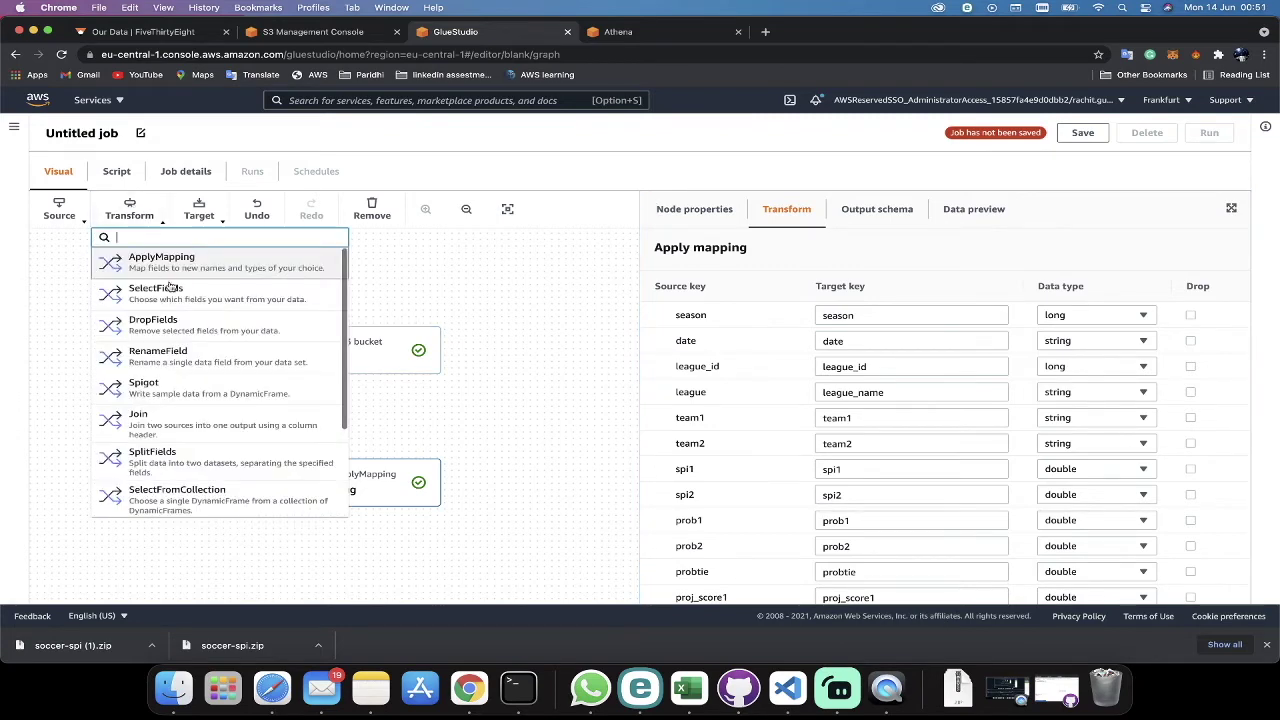
scroll(208, 410, down, 3)
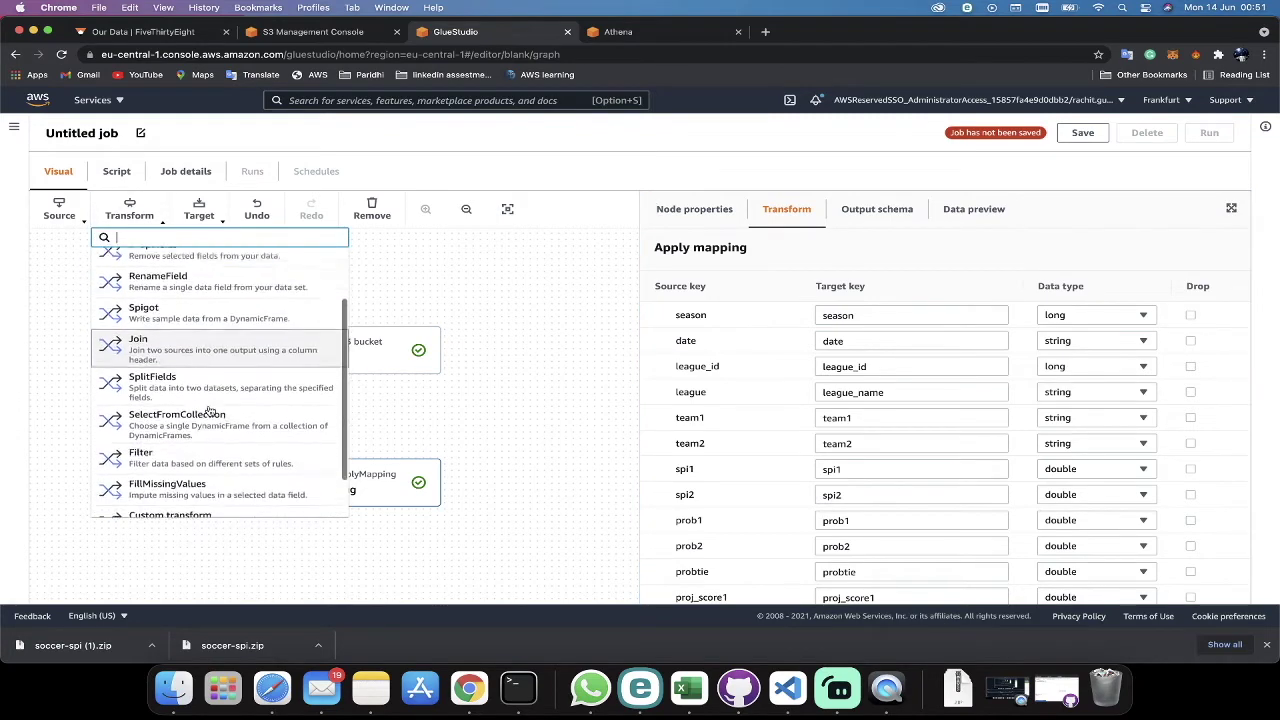
click(176, 452)
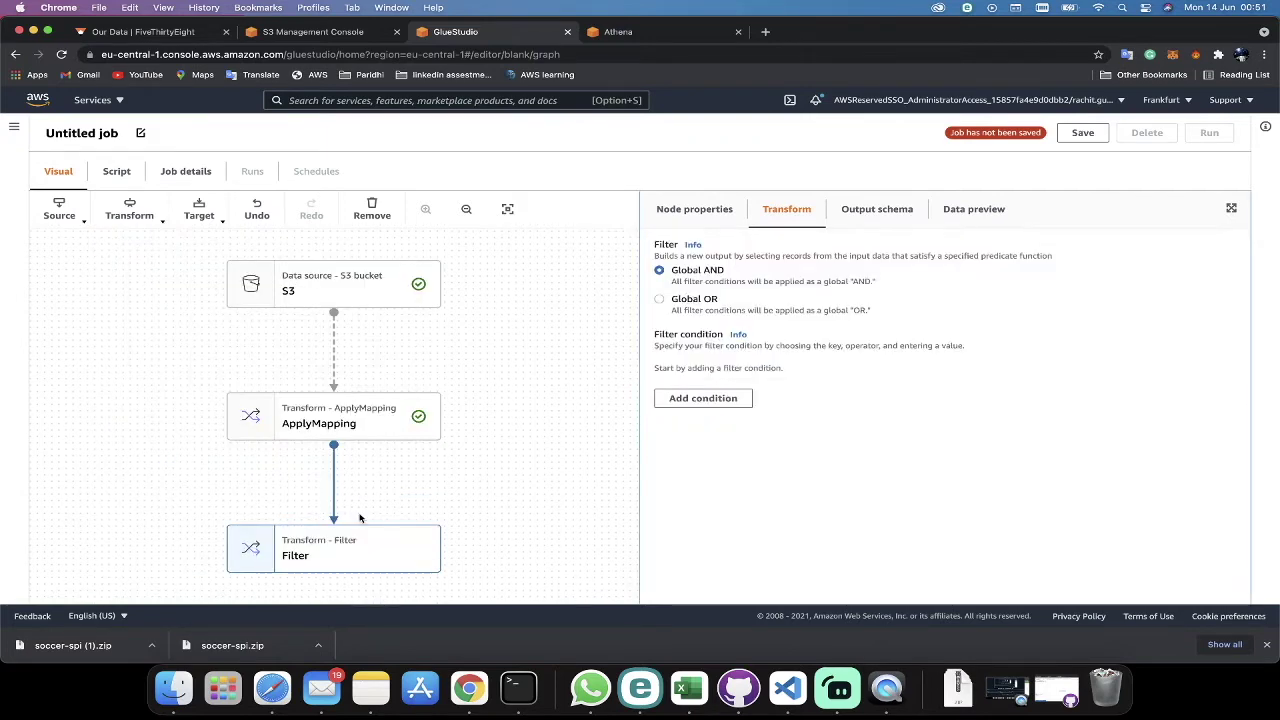
click(704, 310)
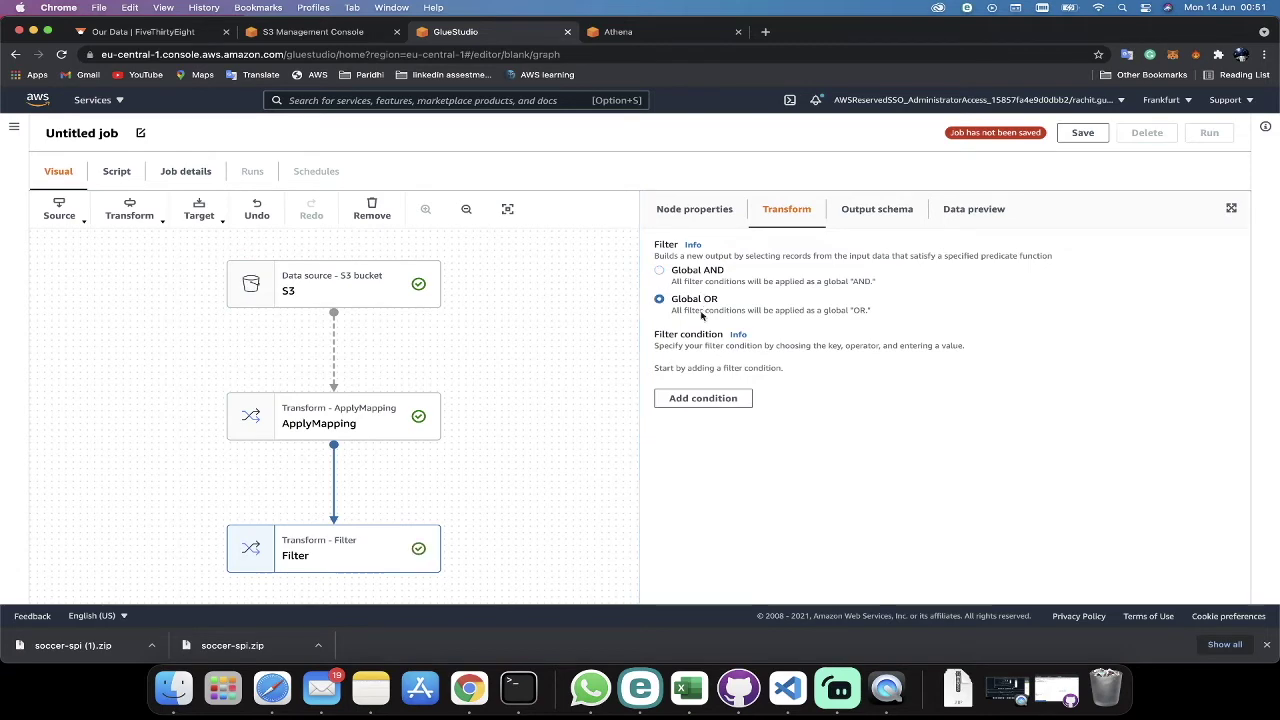
Step: Add a filter condition where league_name matches Barclays Premier League
click(714, 400)
click(797, 393)
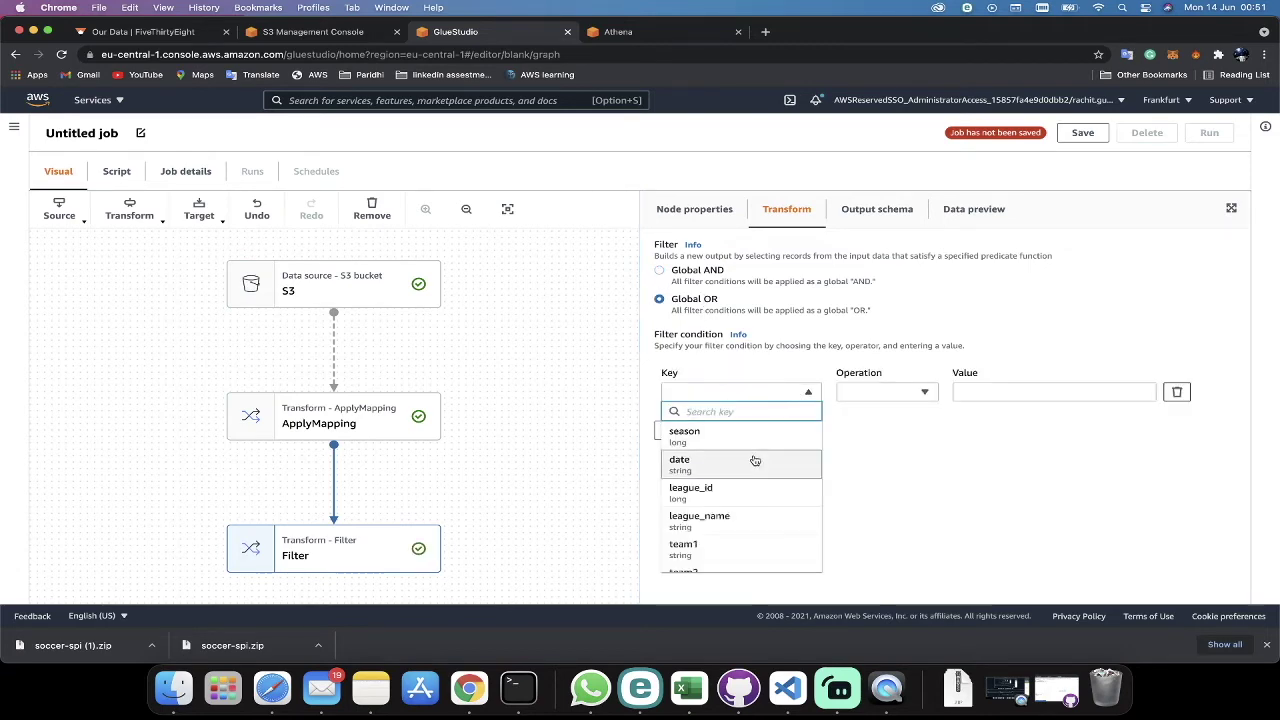
click(744, 520)
click(878, 400)
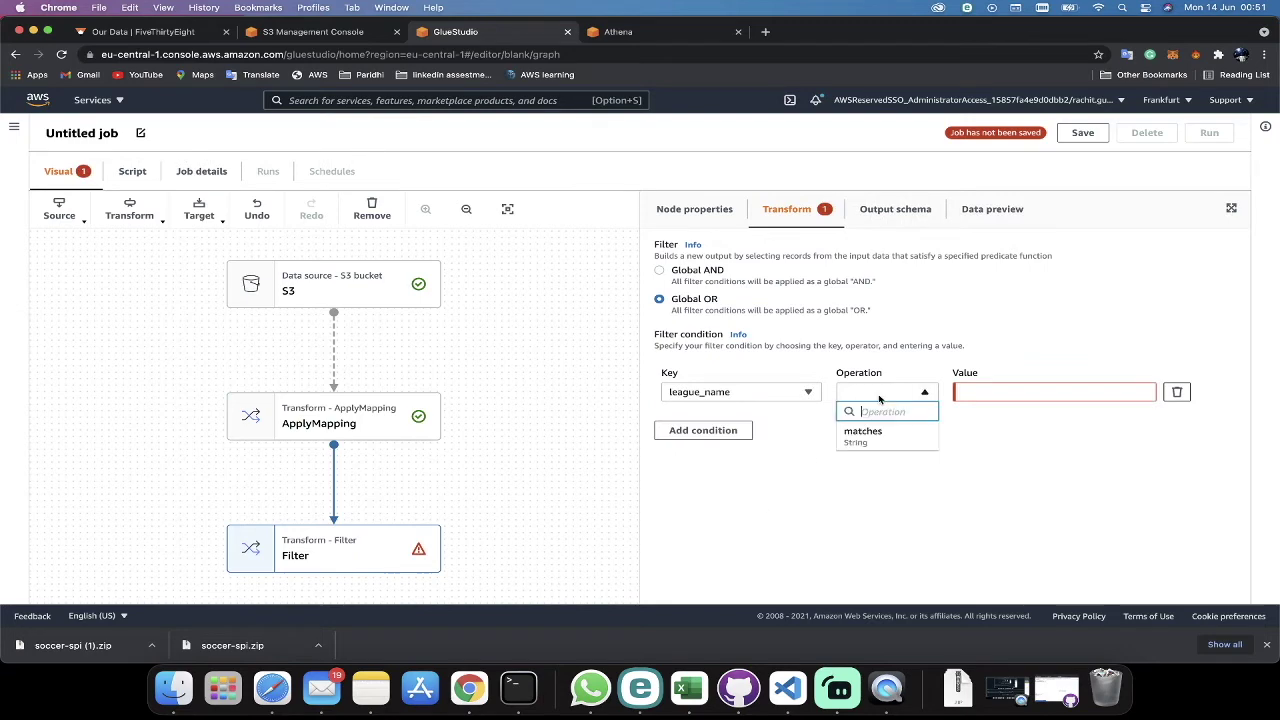
click(877, 434)
click(1002, 442)
text(Barclays Premier League)
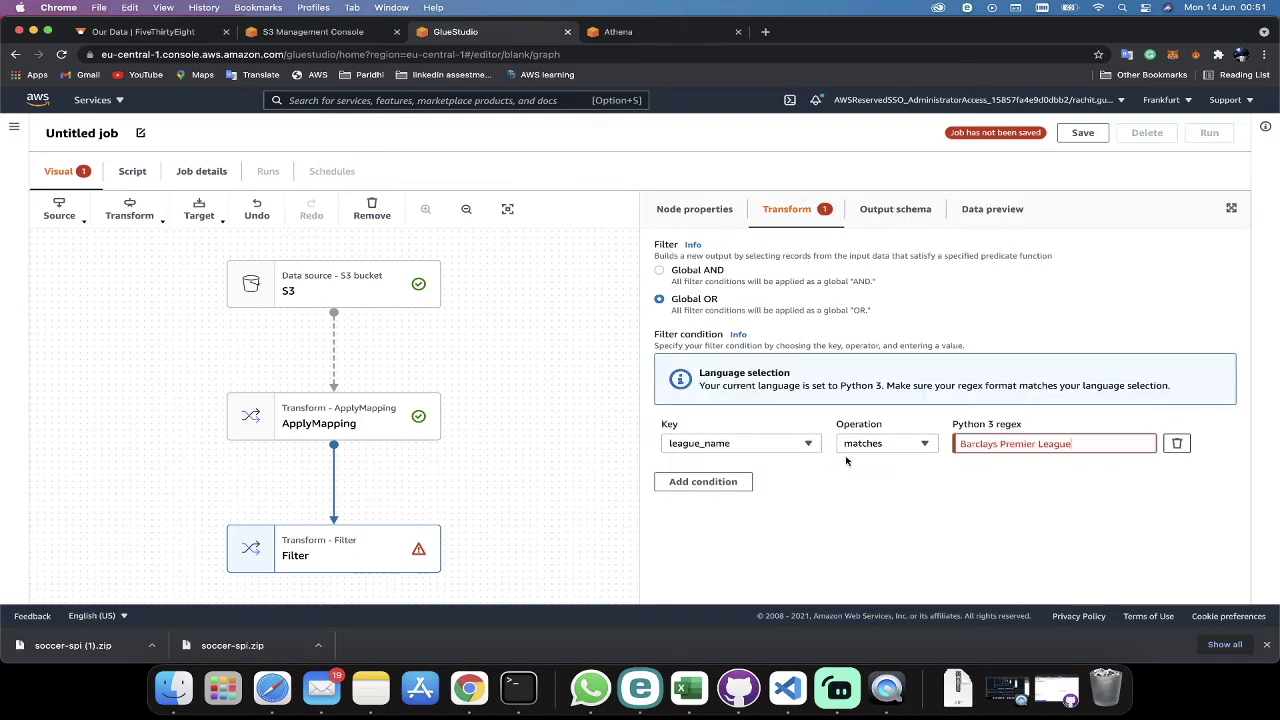
Step: Add a second filter condition where league_name matches UEFA Champions League
click(708, 487)
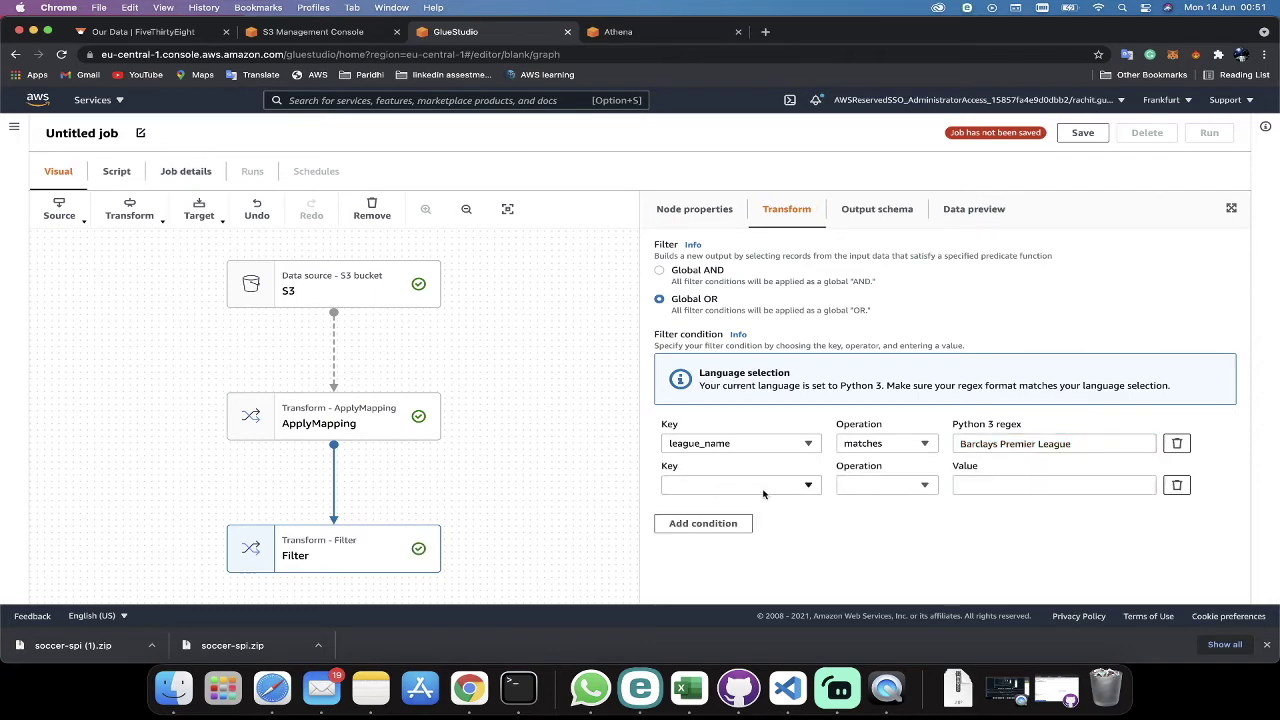
click(782, 488)
click(736, 375)
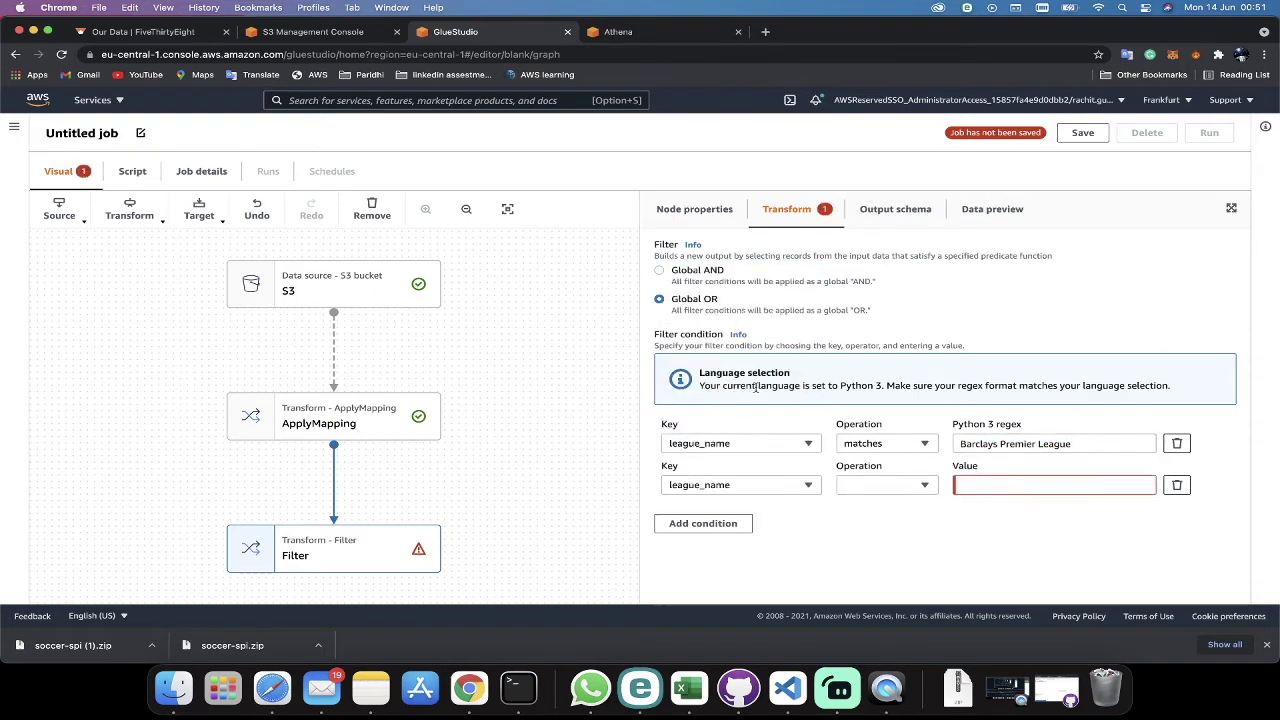
click(919, 492)
click(866, 526)
click(993, 484)
text(UEFA)
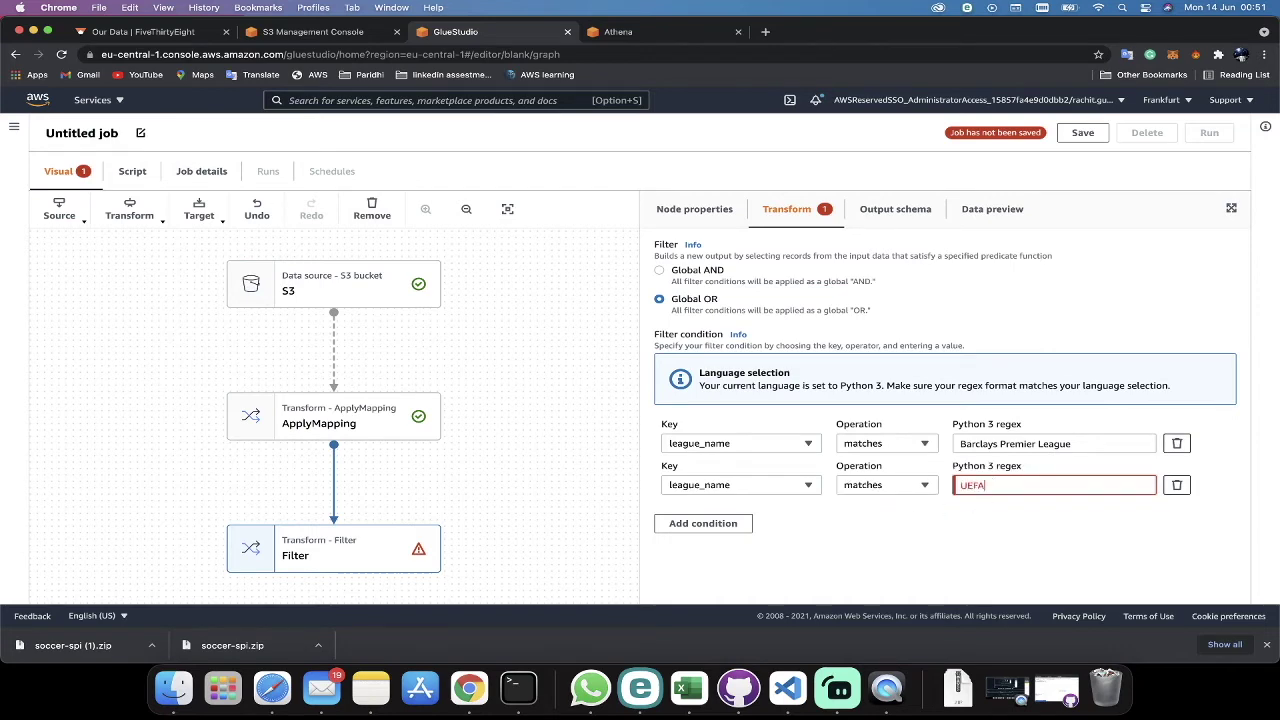
text( Champions League)
key(Tab)
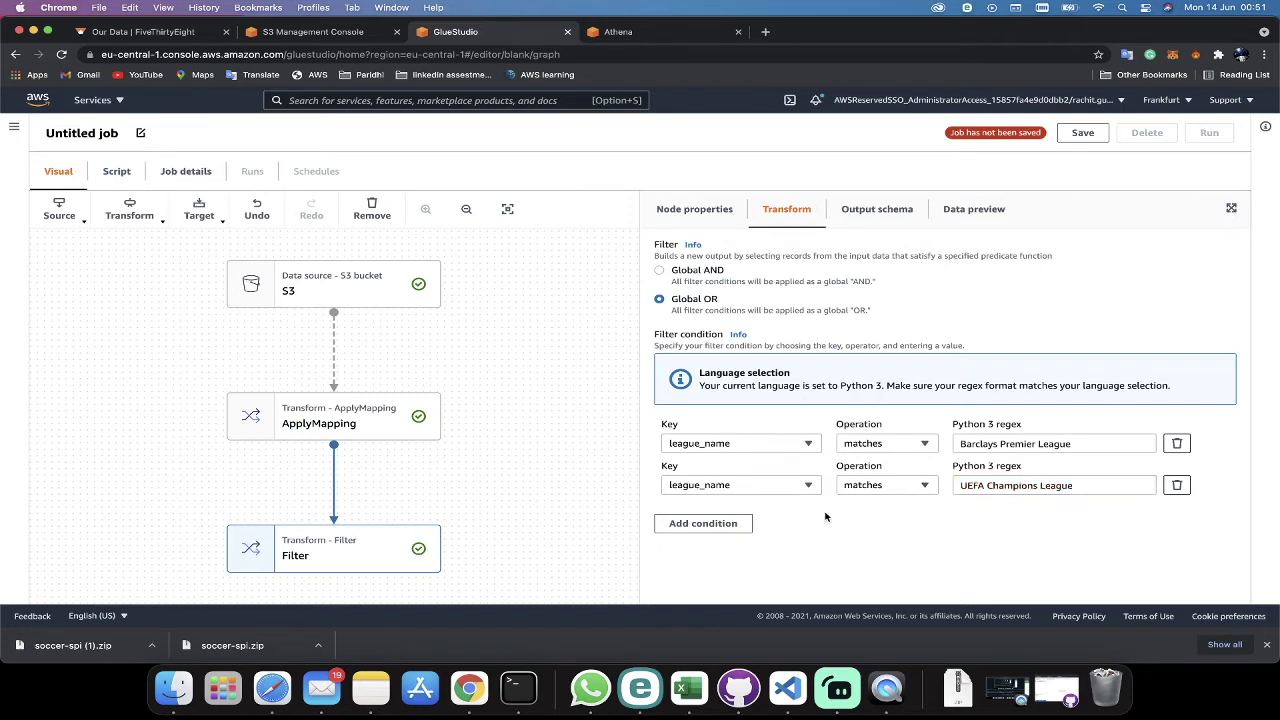
Step: Review the Filter node's output schema and look through its data preview rows
click(884, 212)
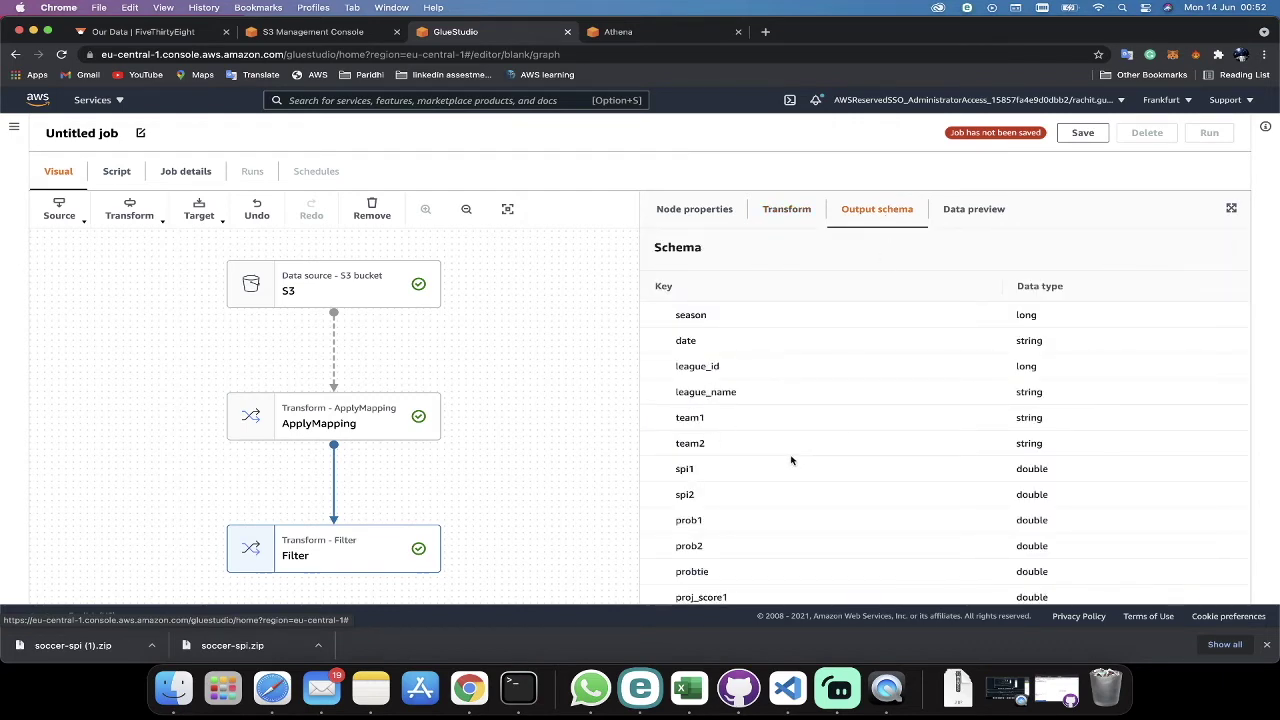
click(978, 218)
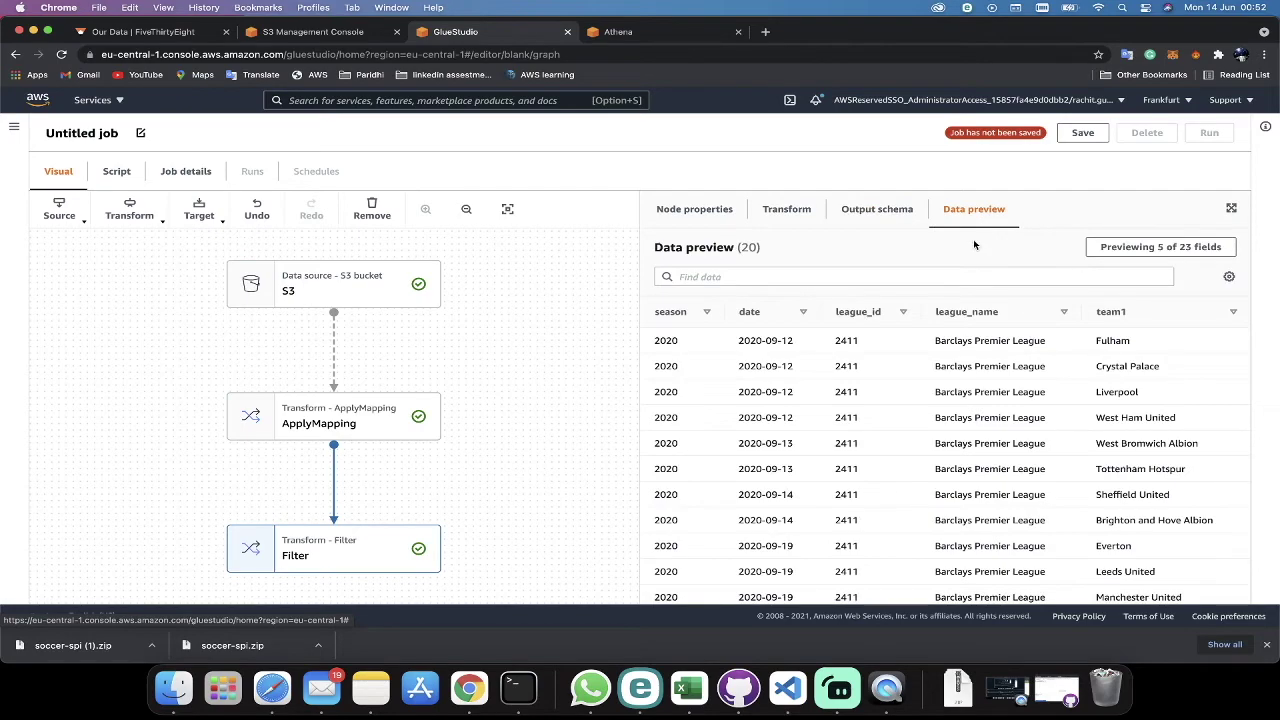
scroll(1010, 516, down, 5)
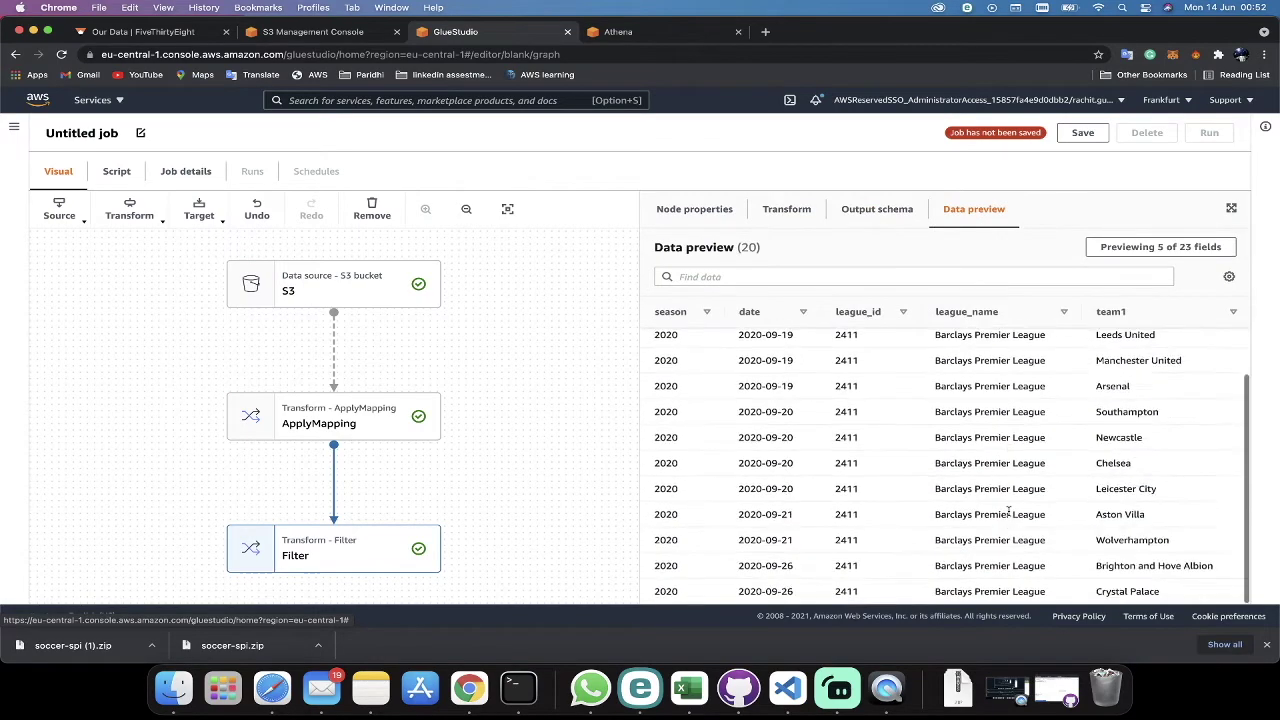
scroll(942, 384, up, 5)
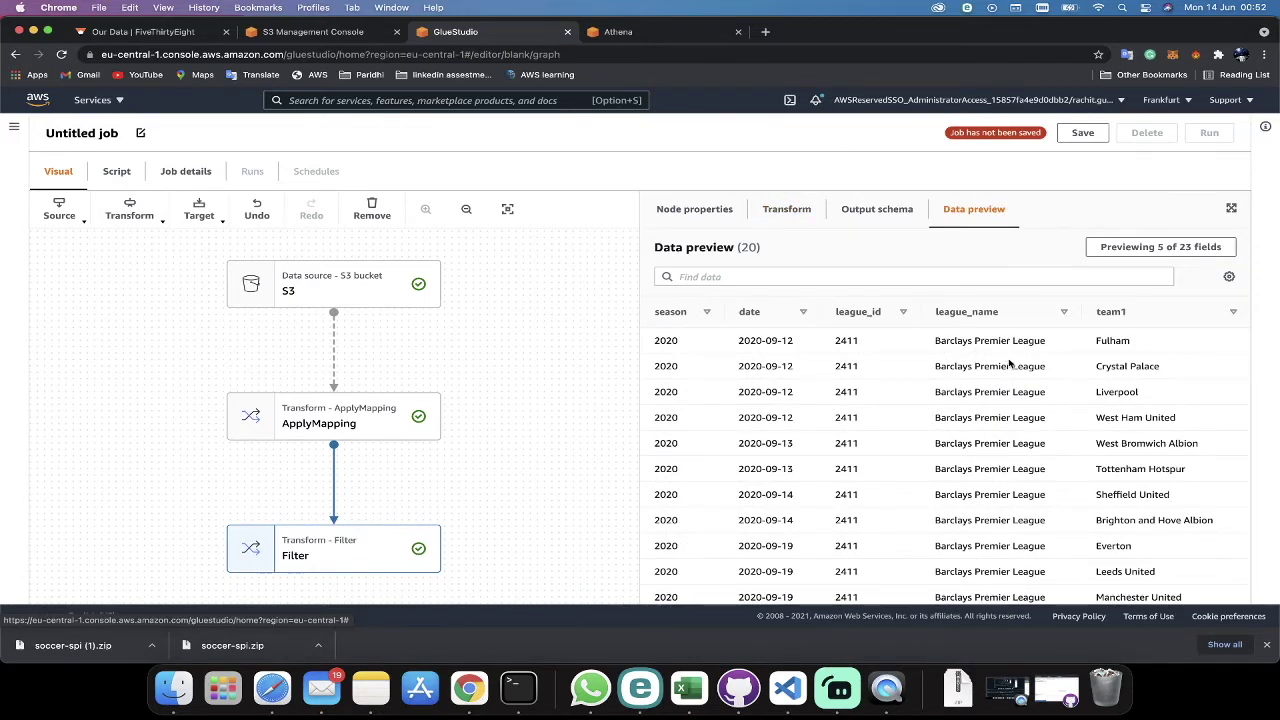
Step: Add a Spark SQL transform after Filter selecting league_name, team1, team2 and proj_score1 from myDataSource, with a CASE turning 'Barclays Premier League' into 'Premier League'
click(131, 211)
scroll(217, 410, down, 3)
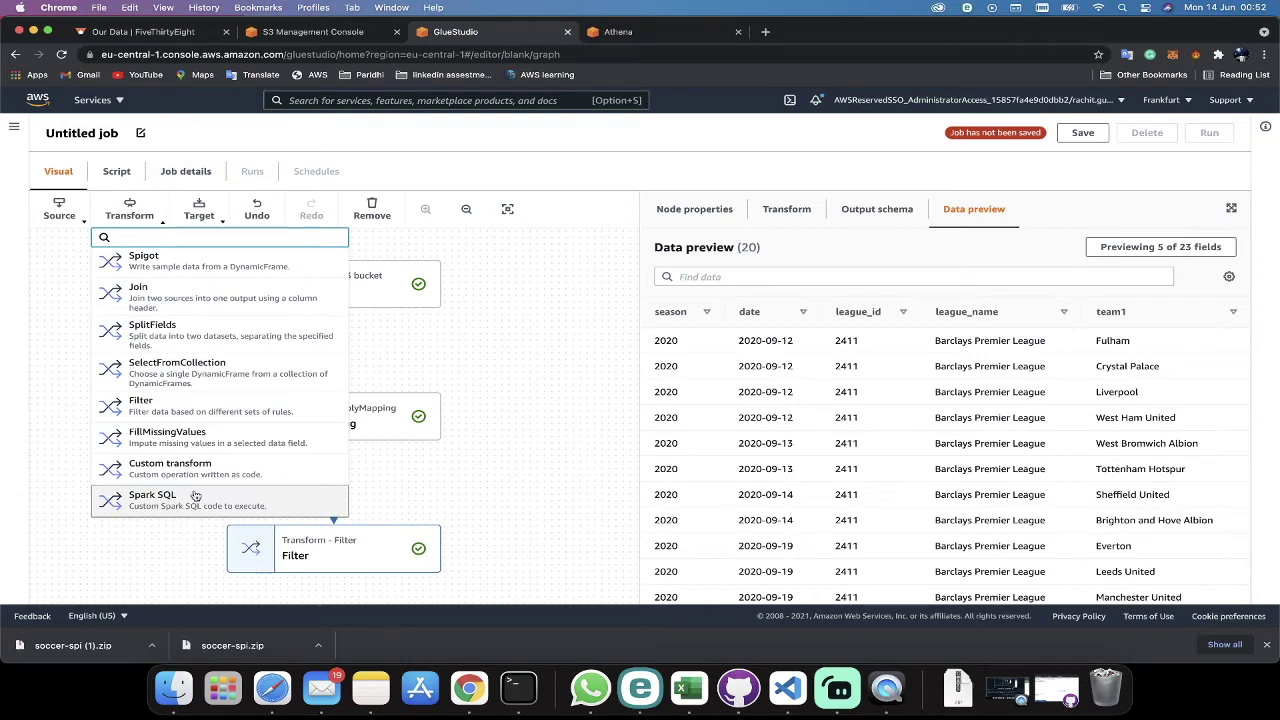
click(195, 497)
scroll(507, 488, down, 5)
scroll(507, 488, up, 5)
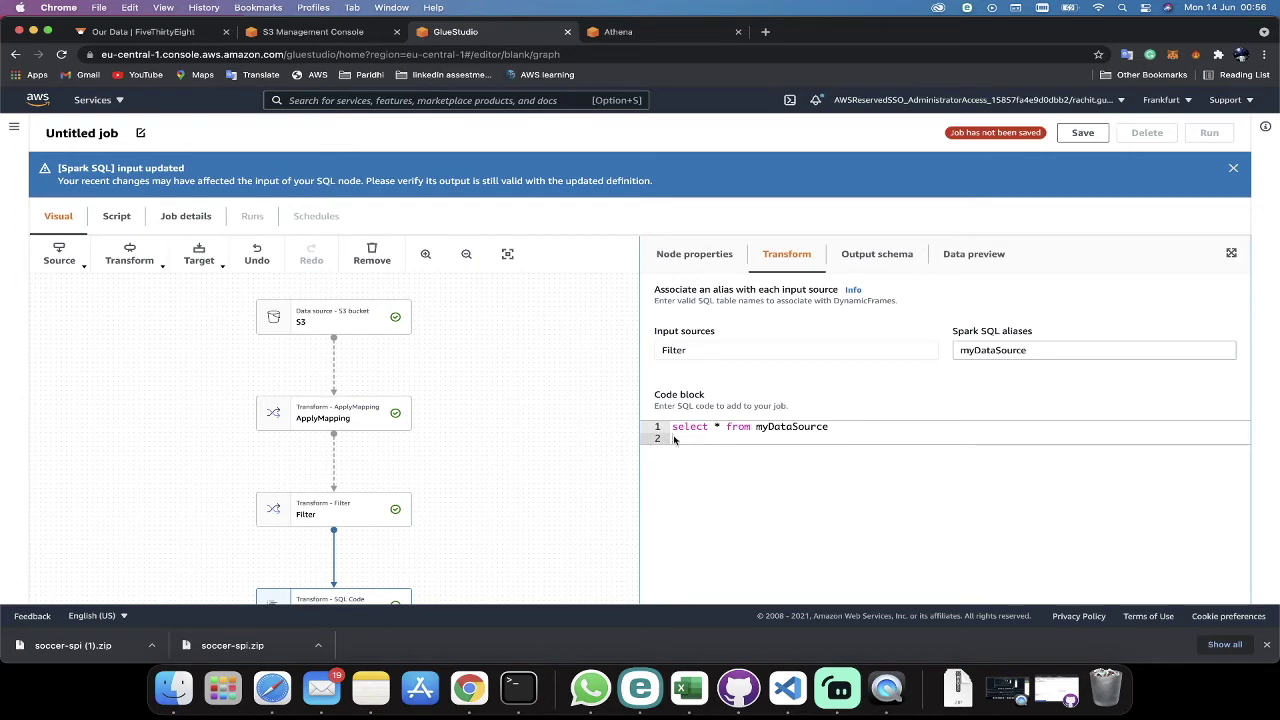
drag(764, 437, 651, 424)
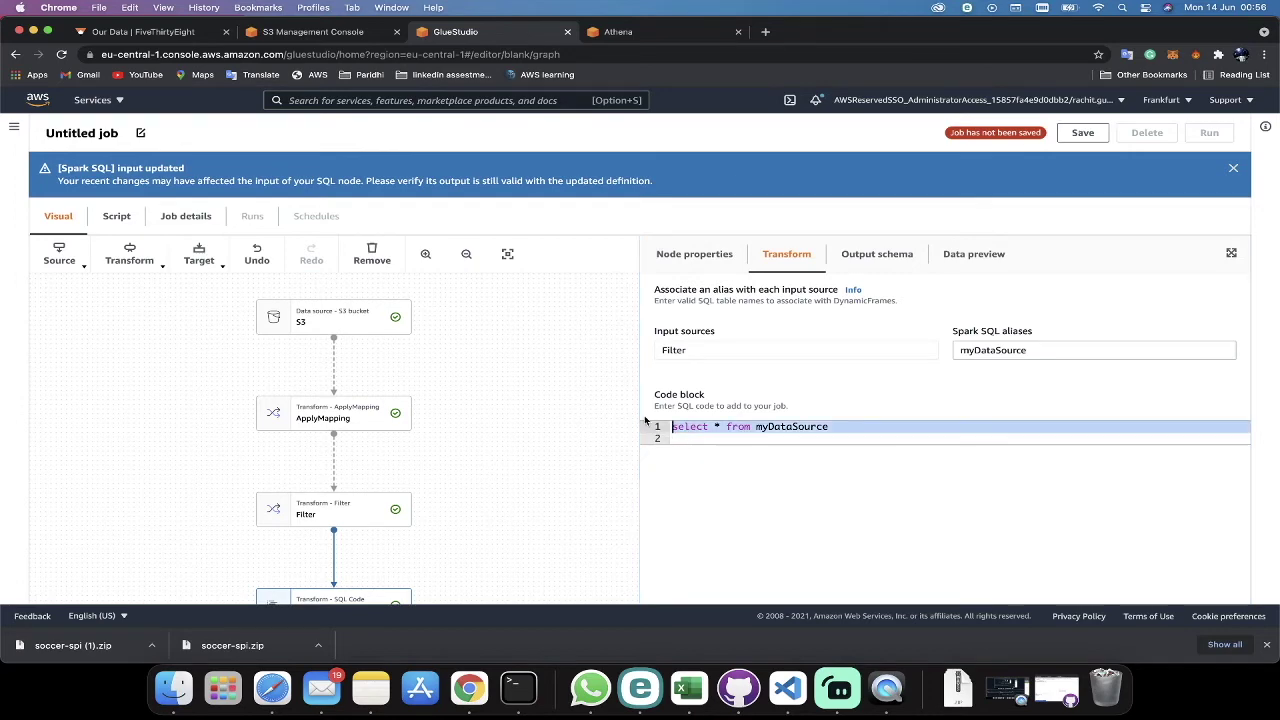
text(Select case when league_name = 'Barclays Premier League' then 'Premier League' else league_name end as league_name , team1, team2, proj_score1  from myDataSource)
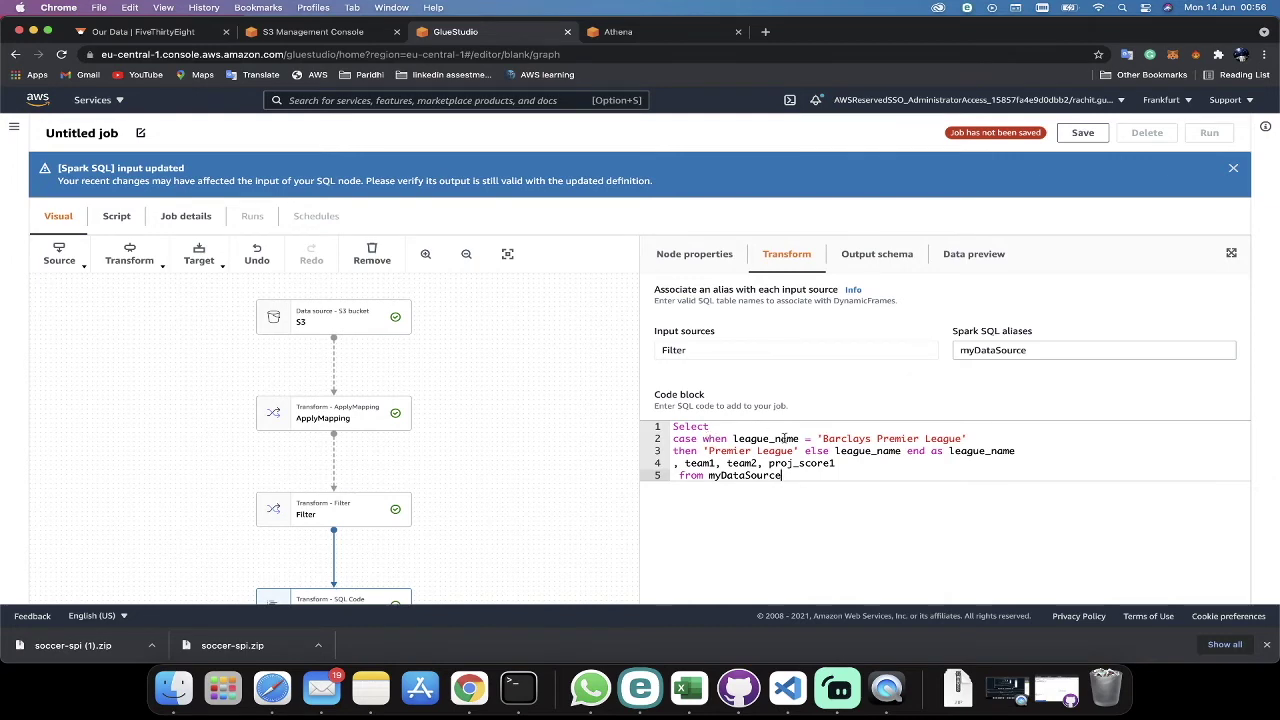
Step: Check the league_name alias in the Spark SQL query, and review the node's output schema and data preview
double_click(968, 451)
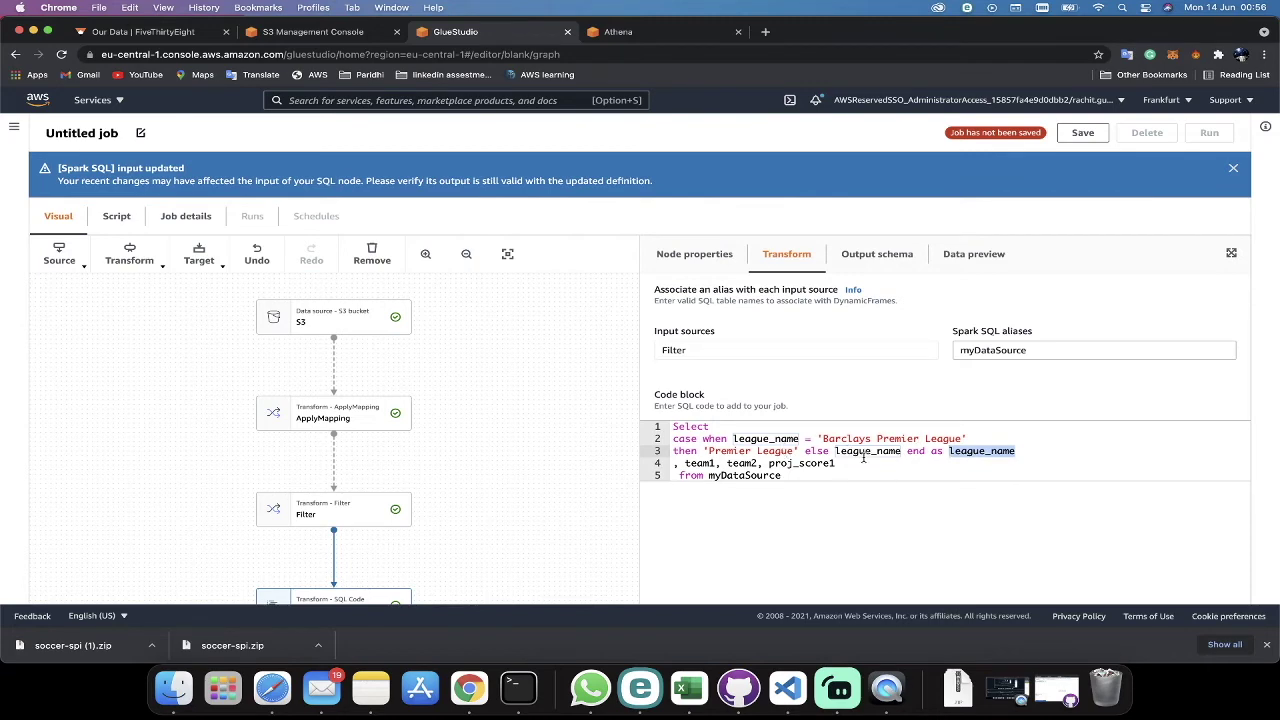
click(903, 257)
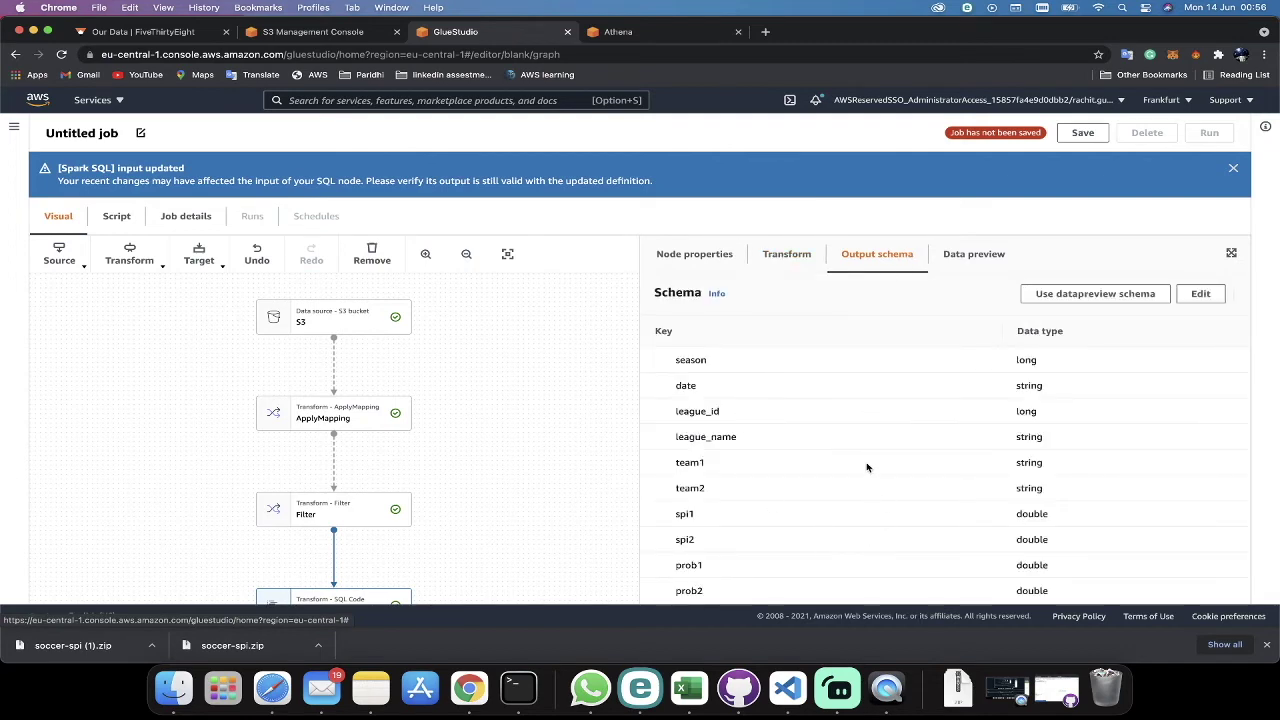
click(984, 256)
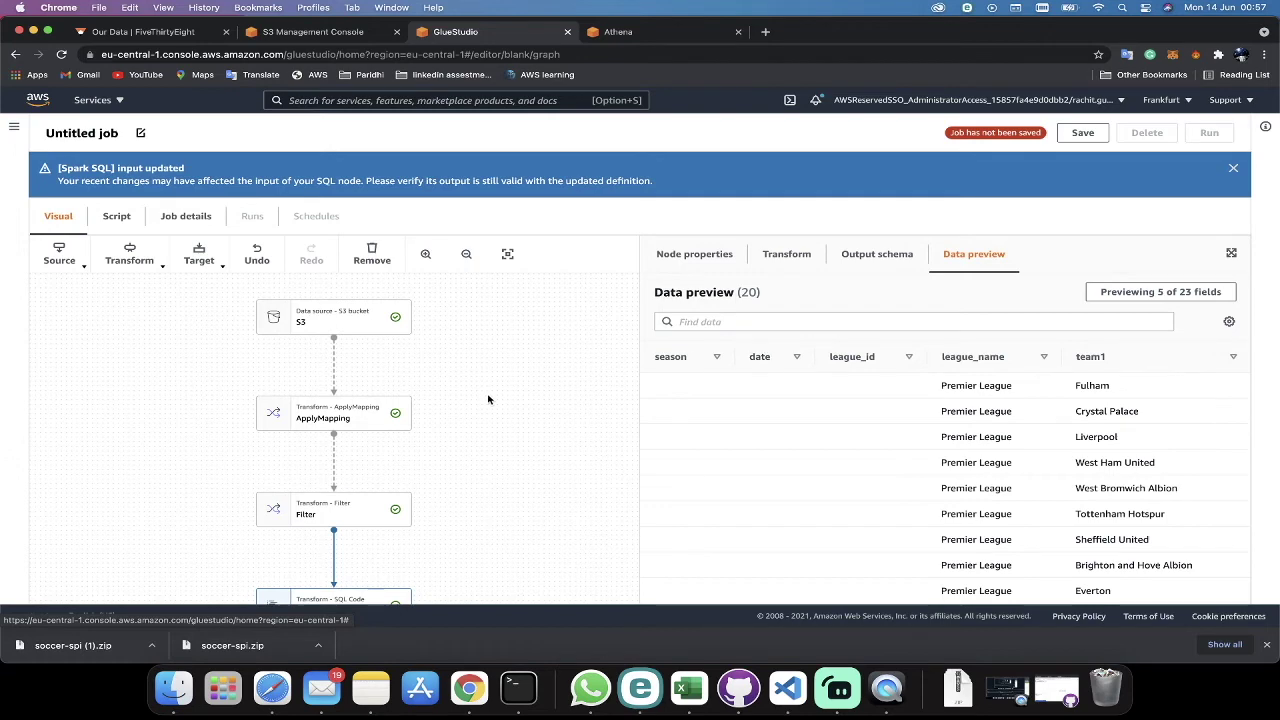
Step: In the ApplyMapping node, drop every field except league, team1, team2 and proj_score1, and check the resulting output schema
click(381, 408)
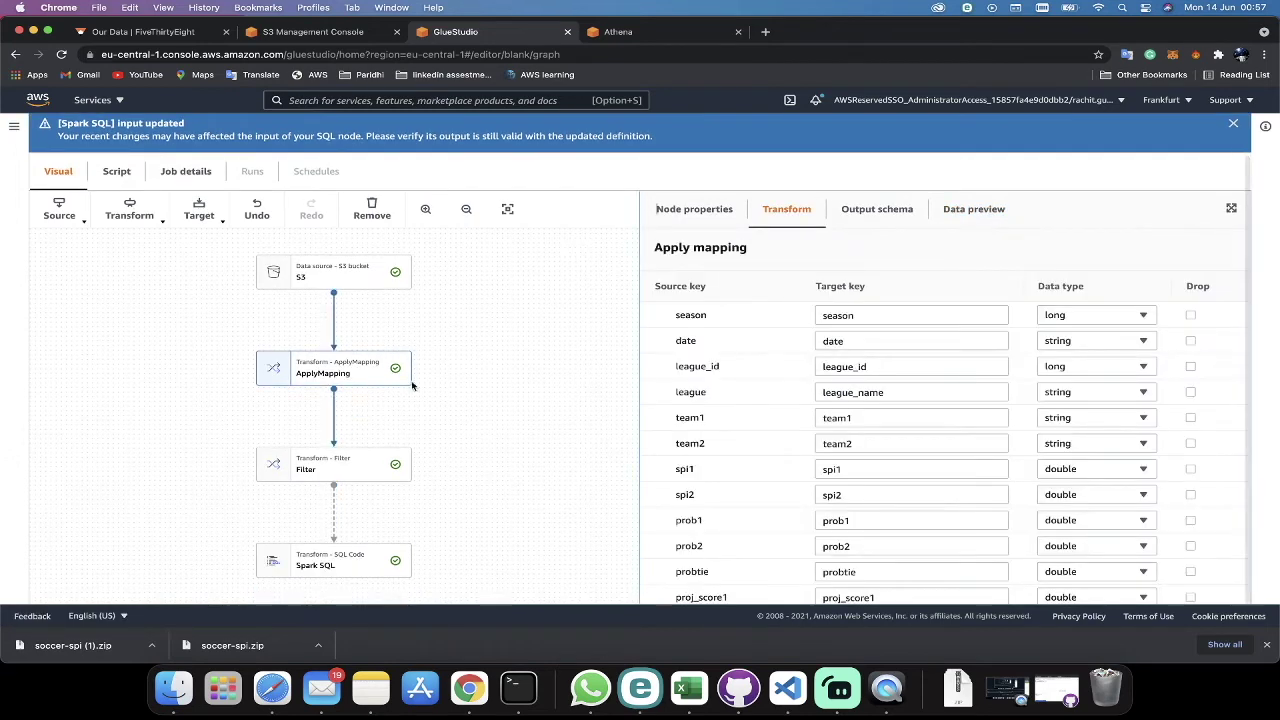
click(1191, 316)
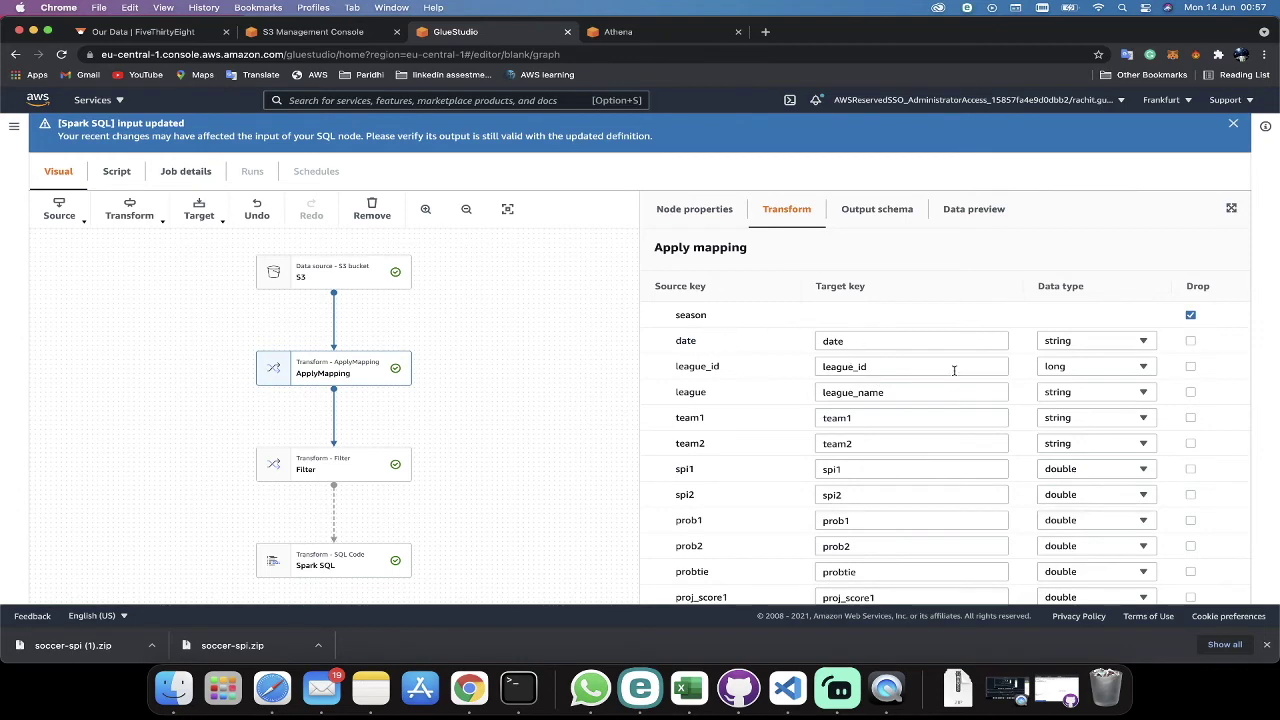
click(1191, 342)
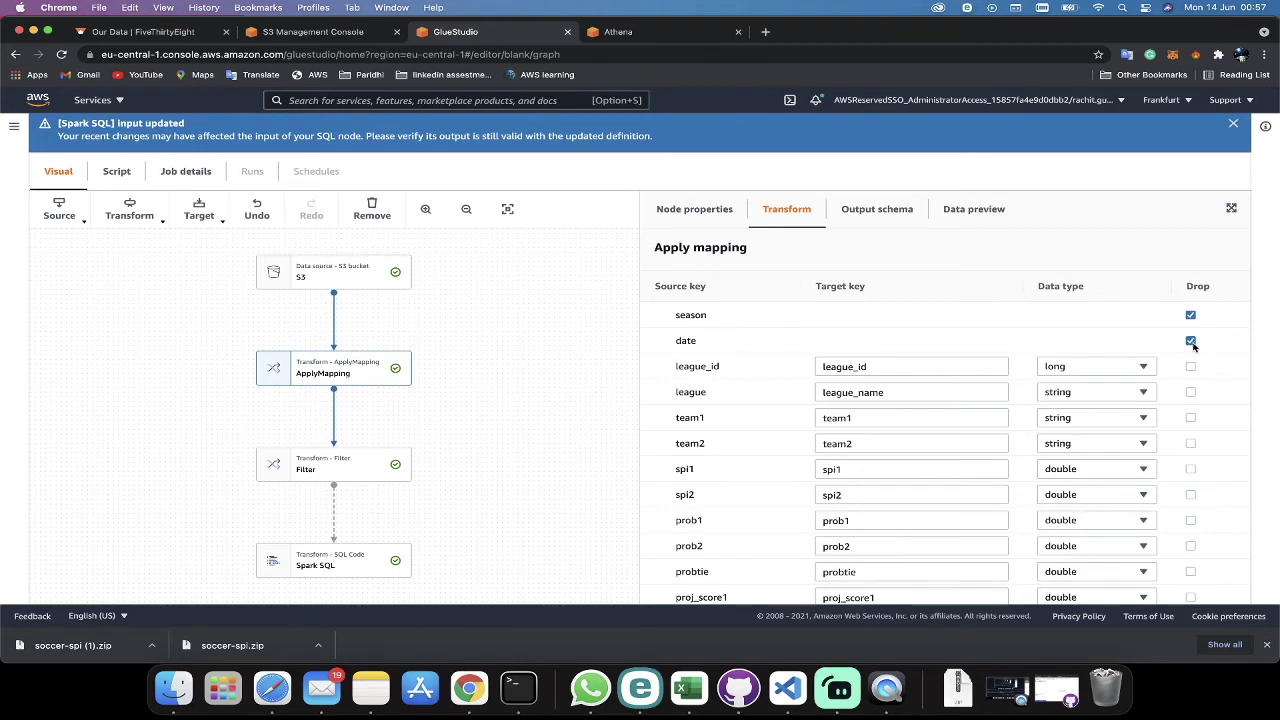
scroll(1193, 345, down, 5)
click(1191, 592)
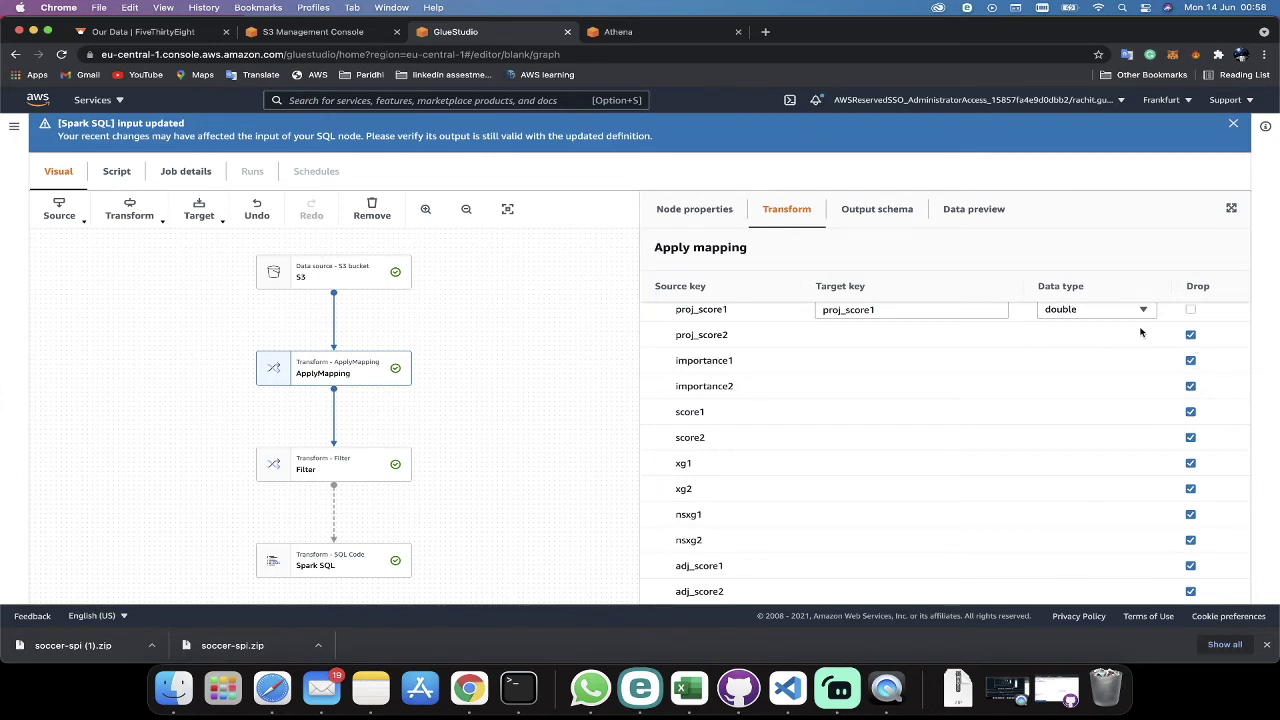
click(877, 210)
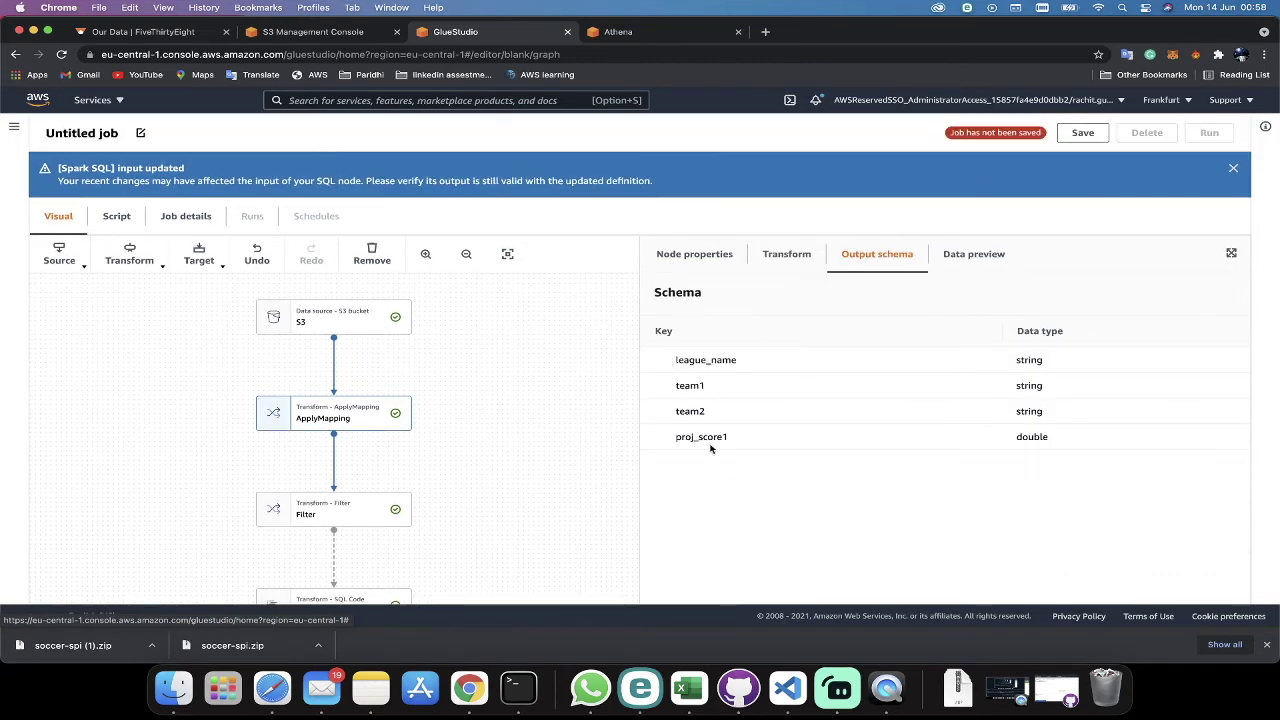
Step: Recheck the Spark SQL node's query and preview its transformed data
click(335, 597)
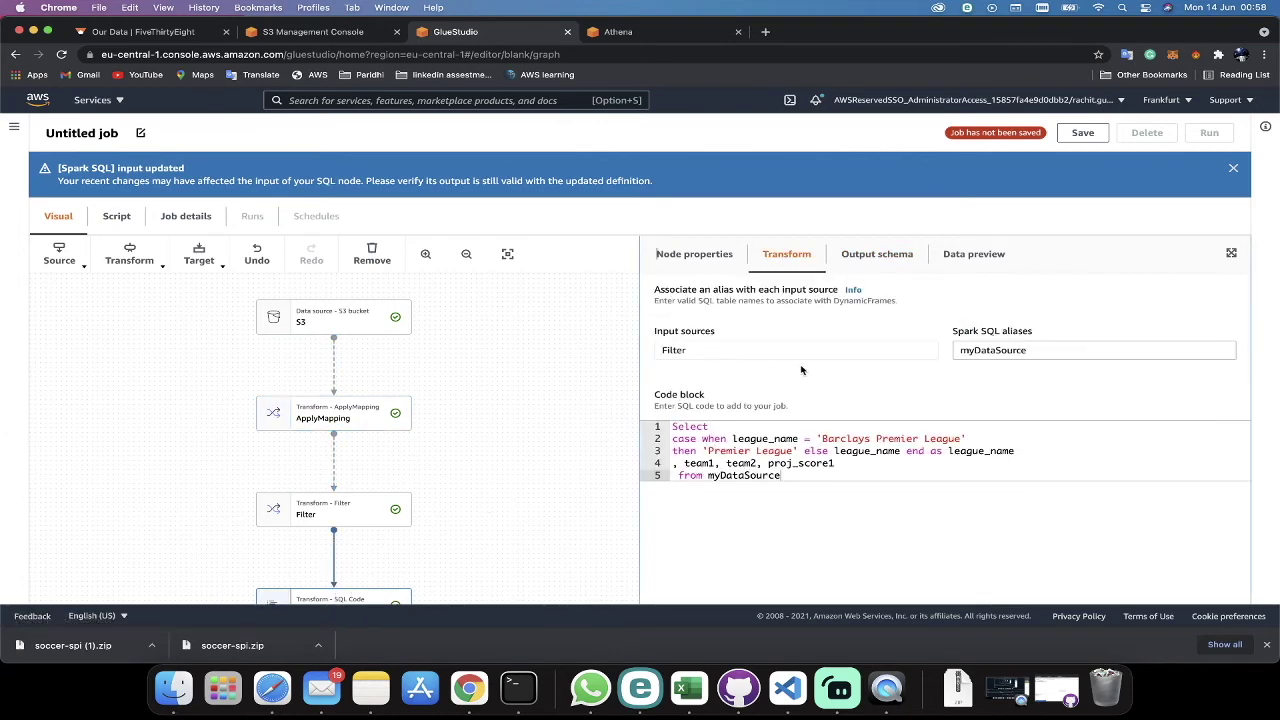
click(970, 266)
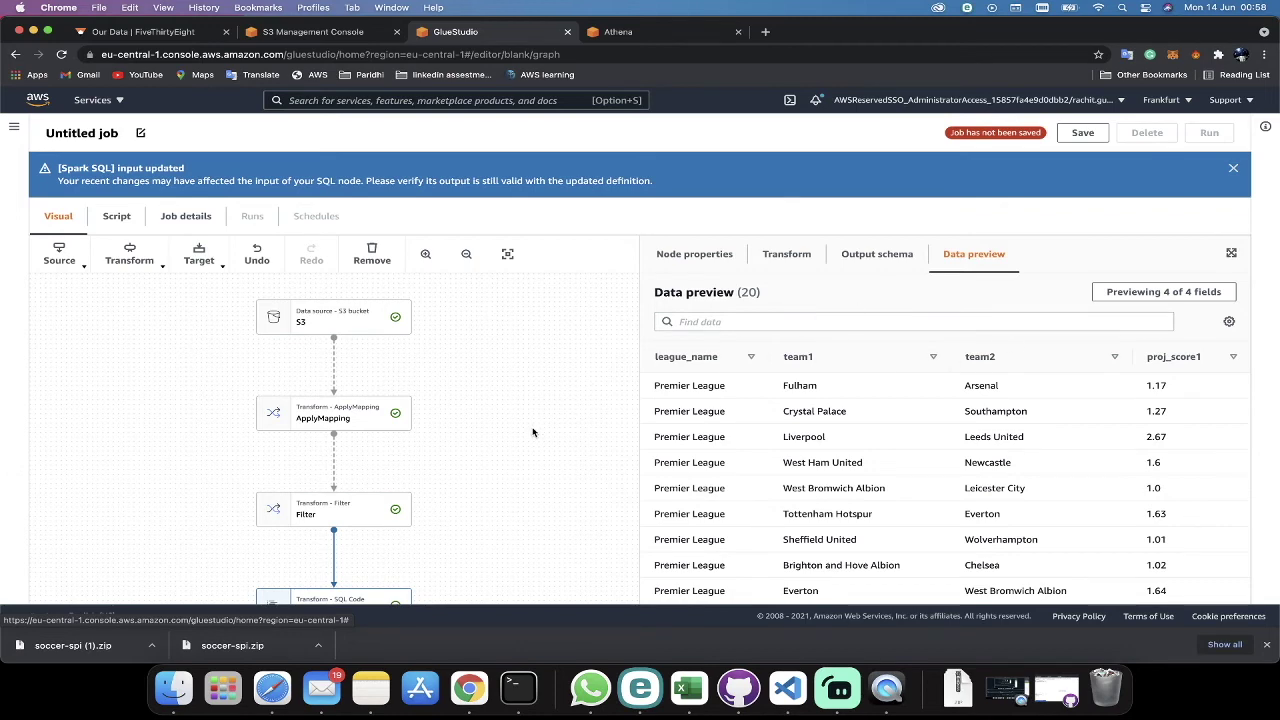
drag(462, 412, 486, 294)
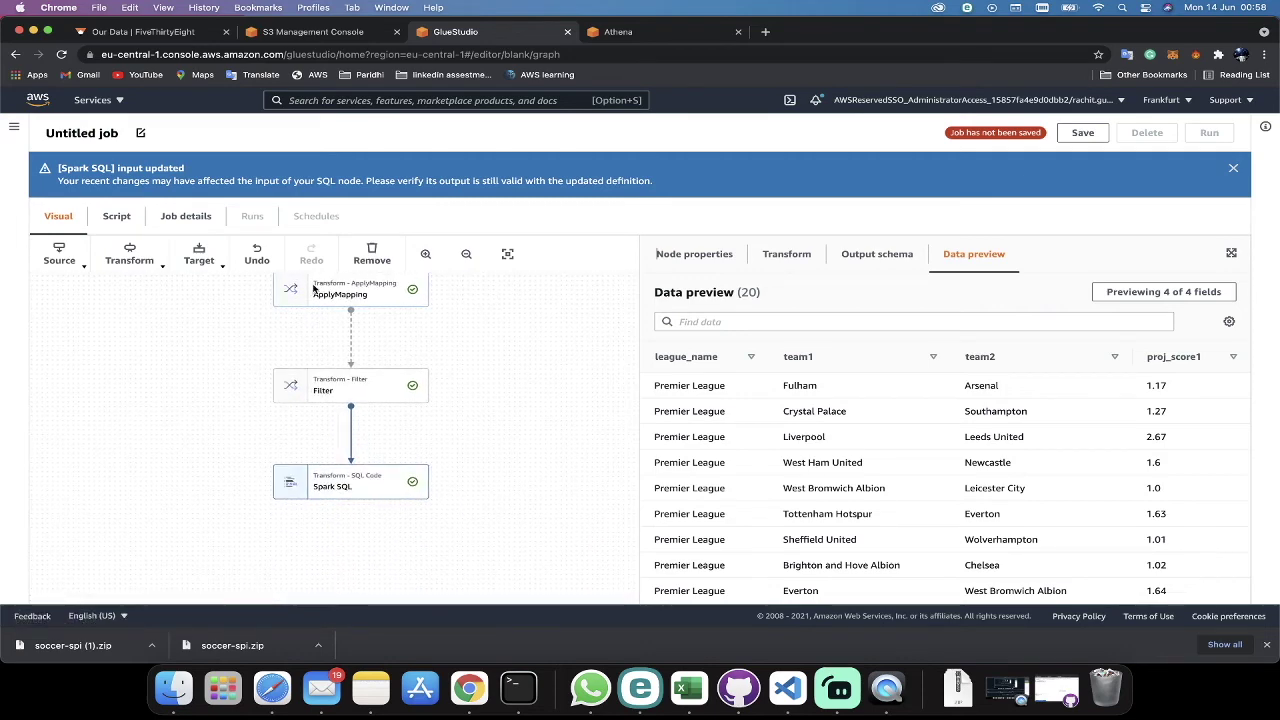
Step: Add an S3 data target after the Spark SQL node and set its output format to CSV
click(188, 260)
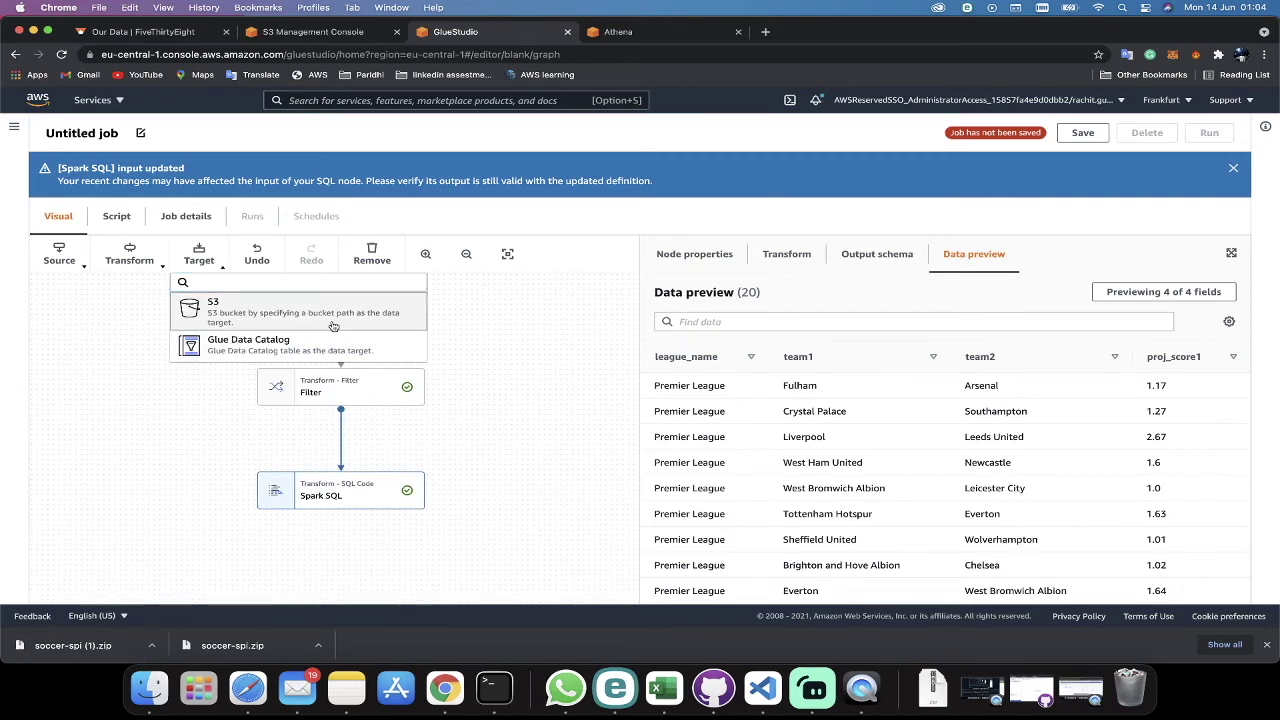
click(333, 322)
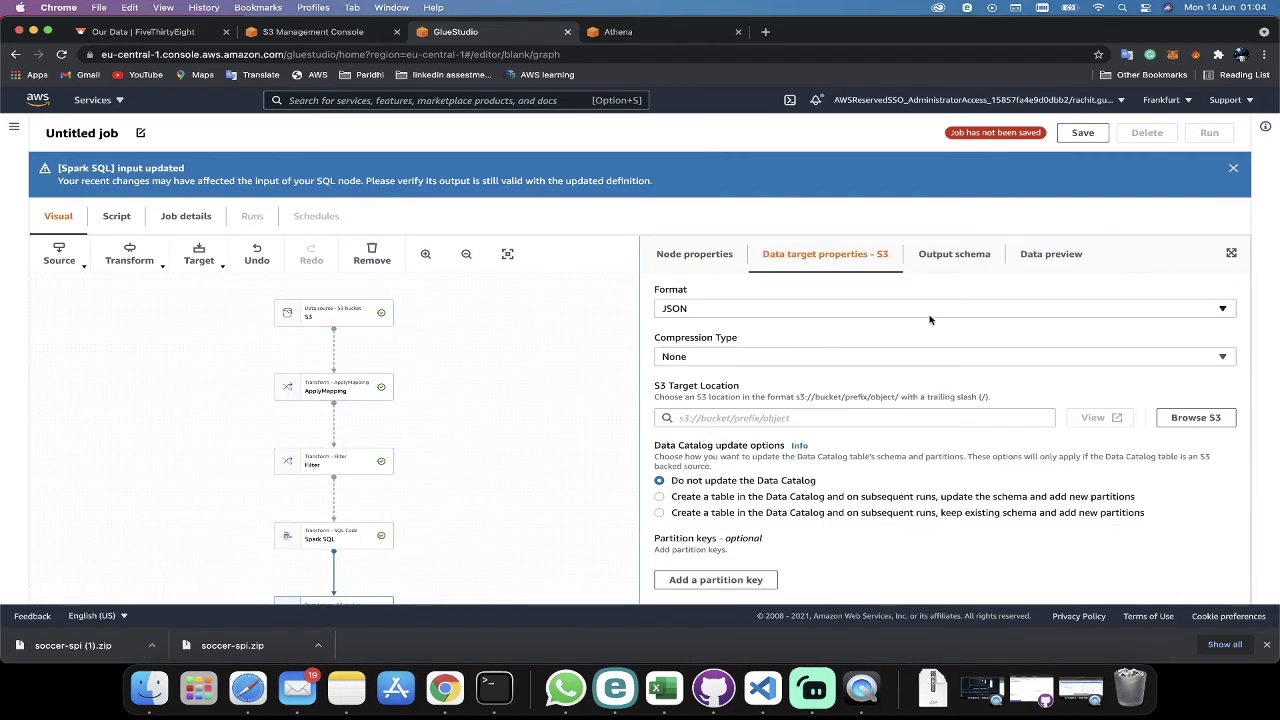
click(811, 307)
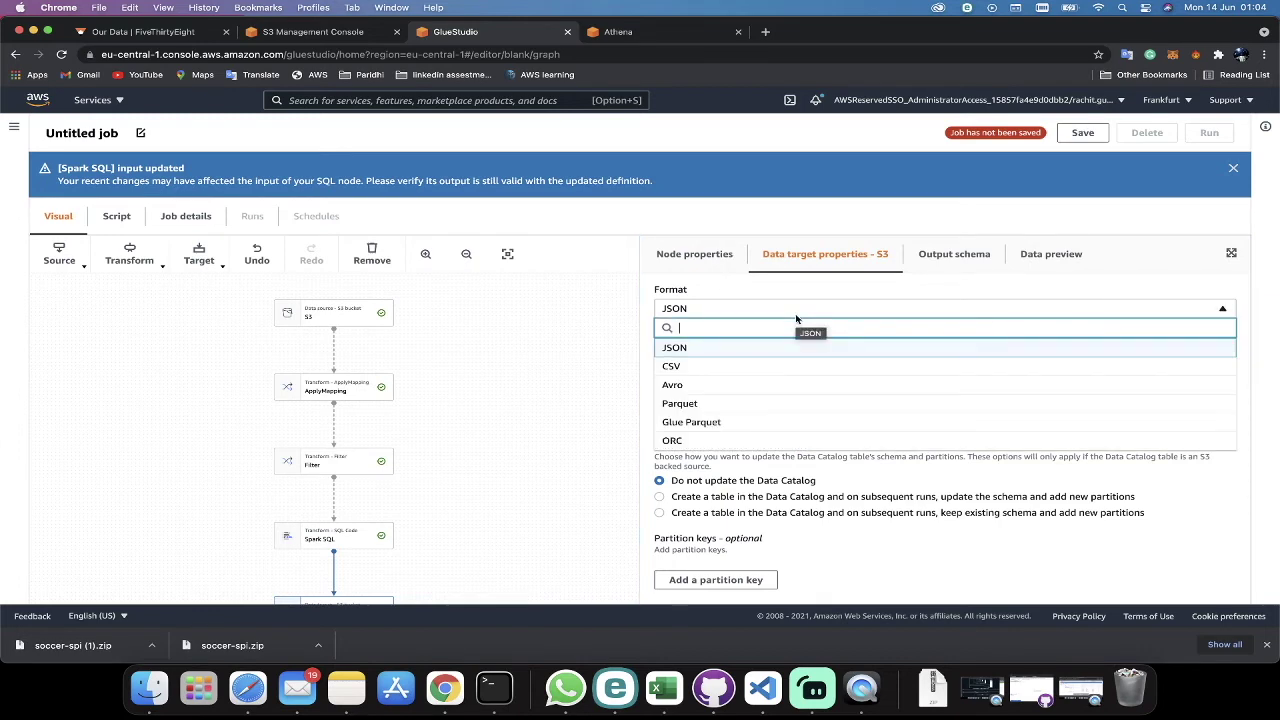
click(745, 366)
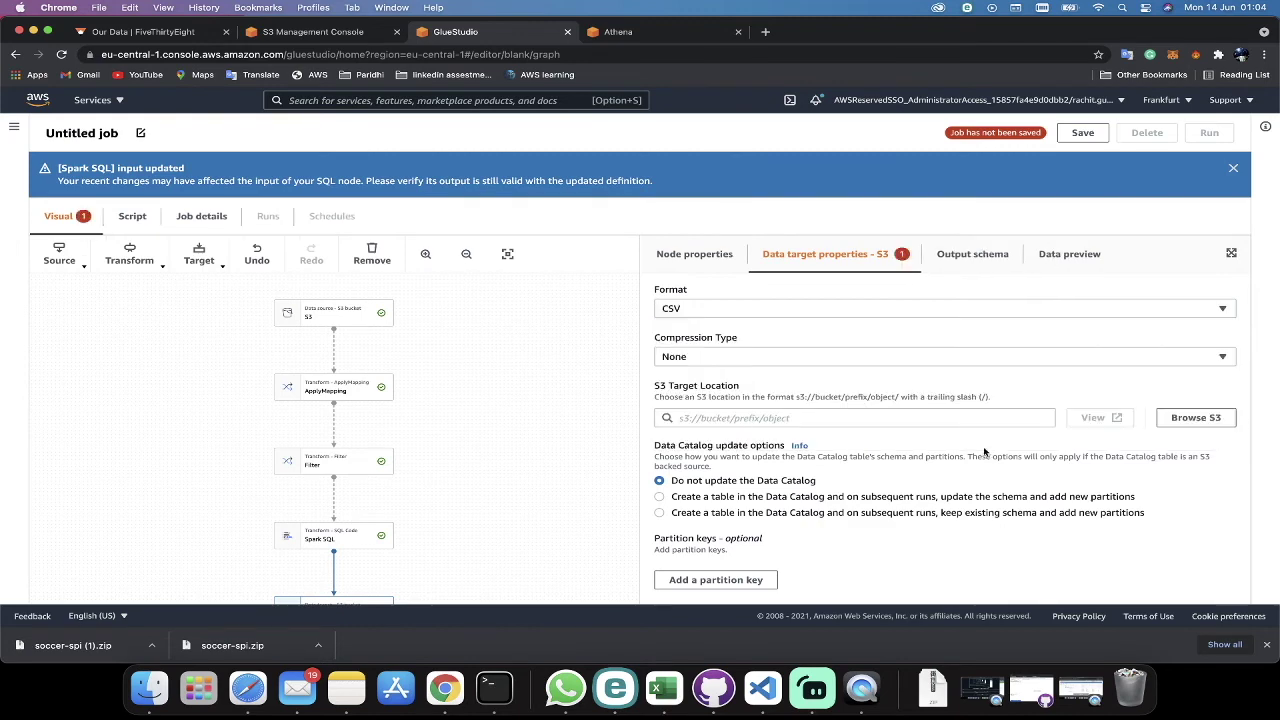
Step: Set the S3 target location to the rg-aws-focus-group-glue-studio-output folder in the focus-group-usecase bucket
click(1205, 417)
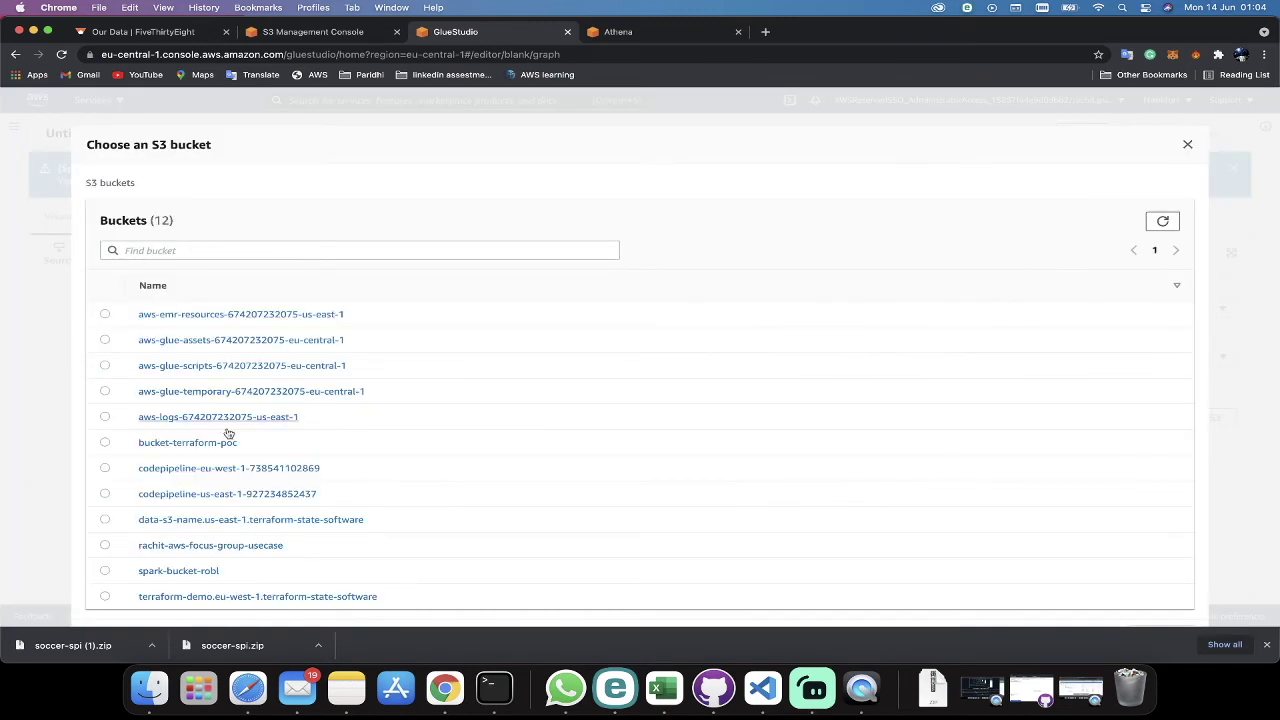
click(202, 546)
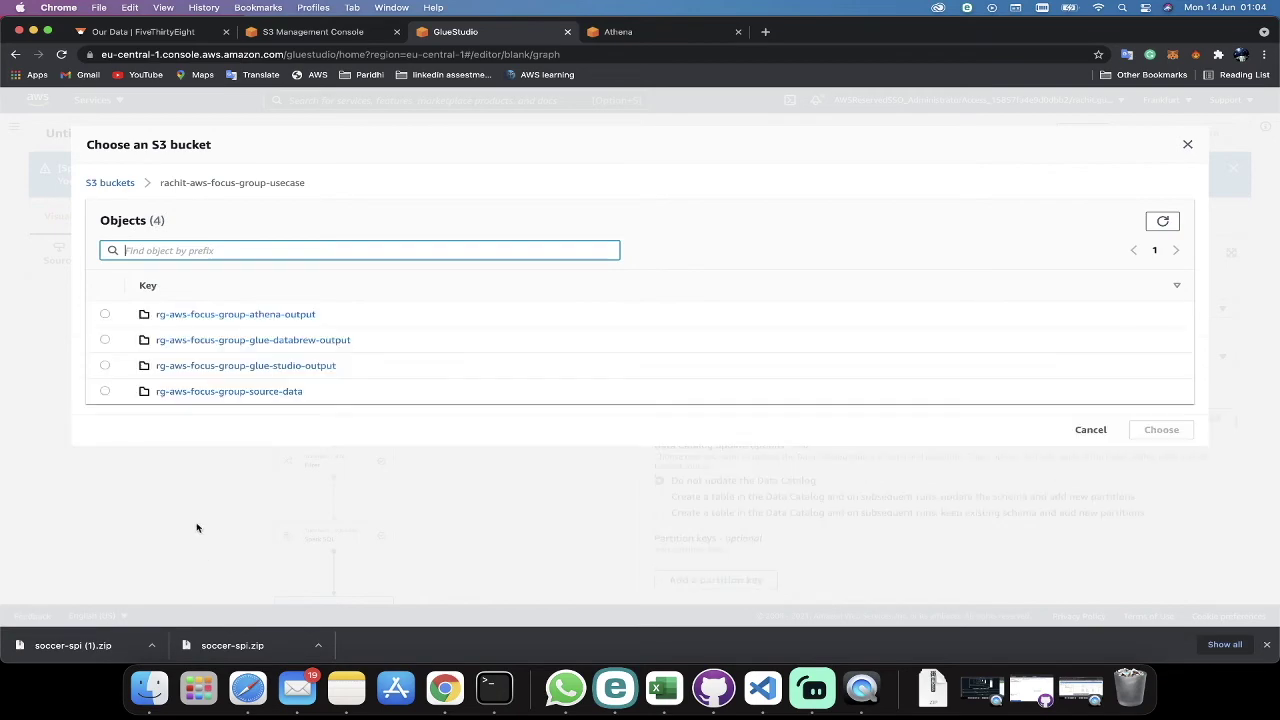
click(105, 365)
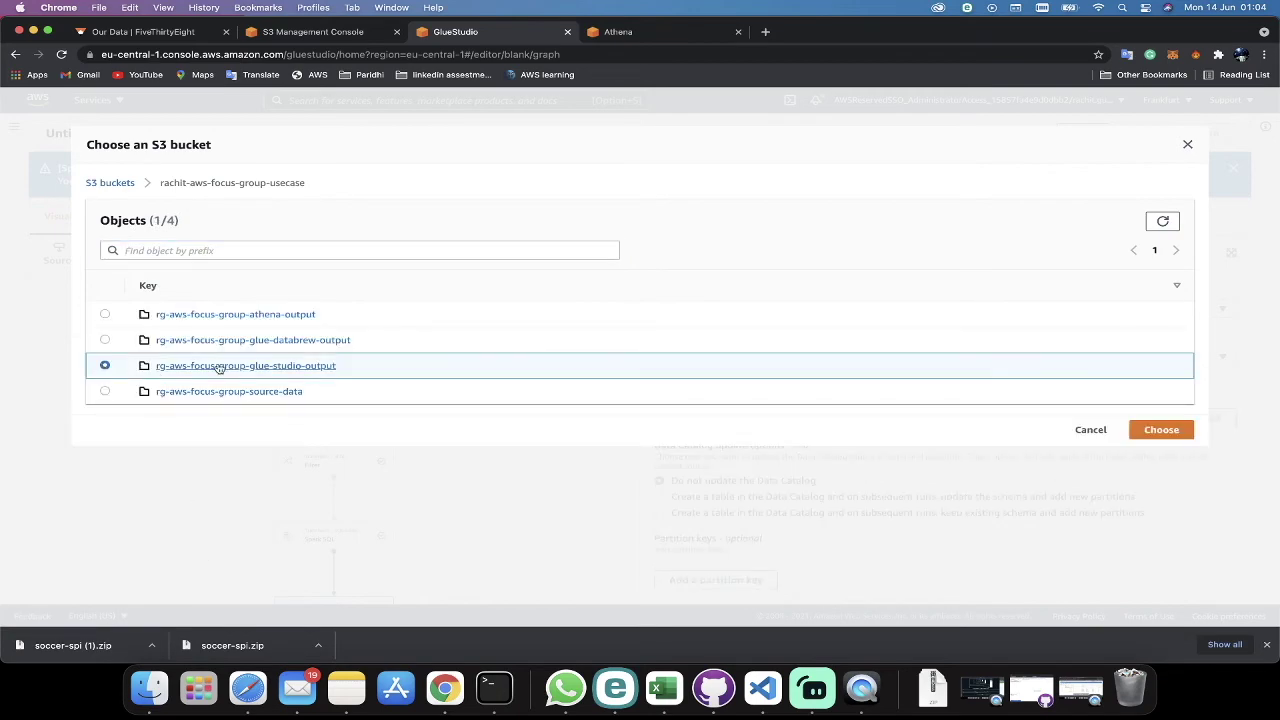
click(1162, 430)
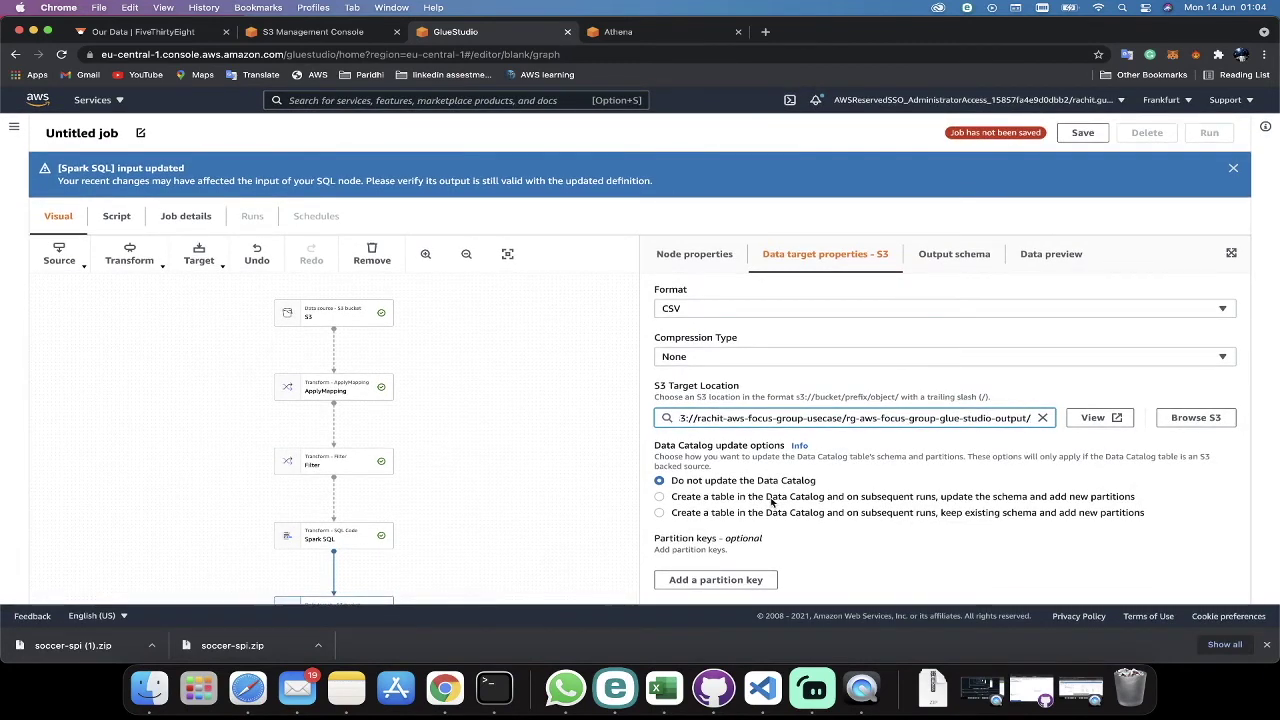
Step: Set the target to create a Data Catalog table in rg-aws-focus-group-db, updating the schema and adding new partitions on subsequent runs
click(688, 496)
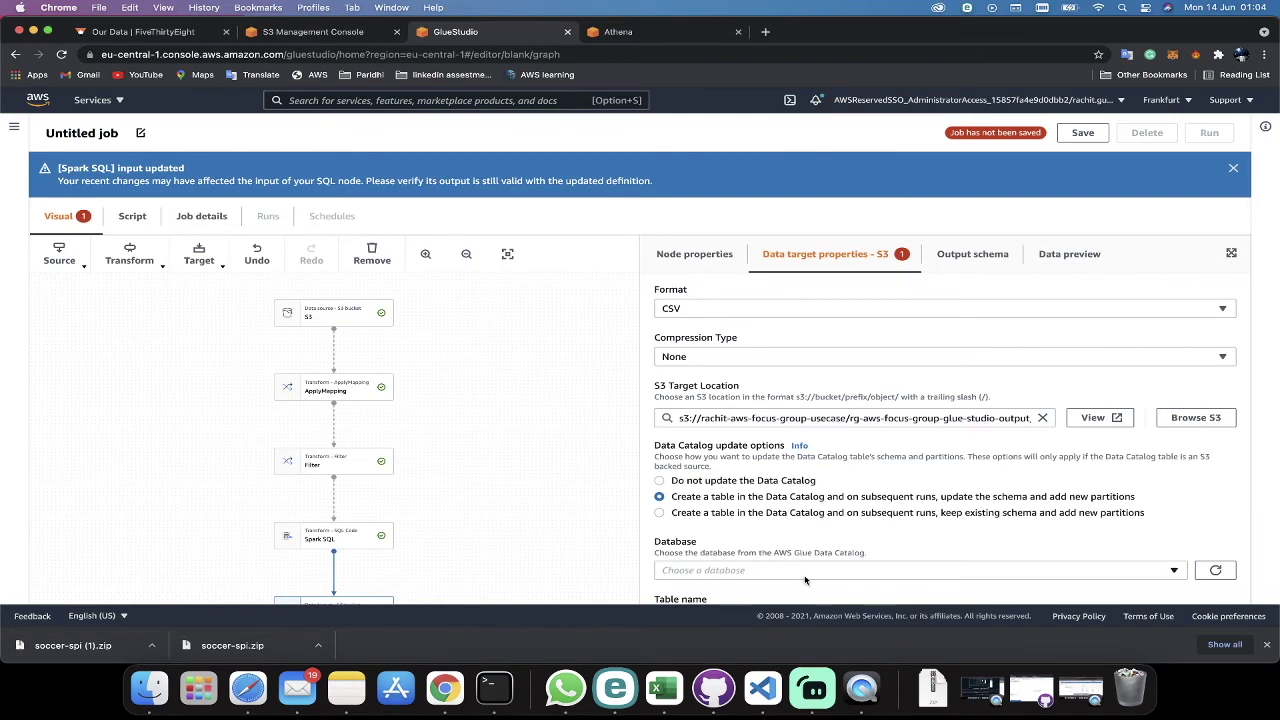
scroll(1248, 467, down, 1)
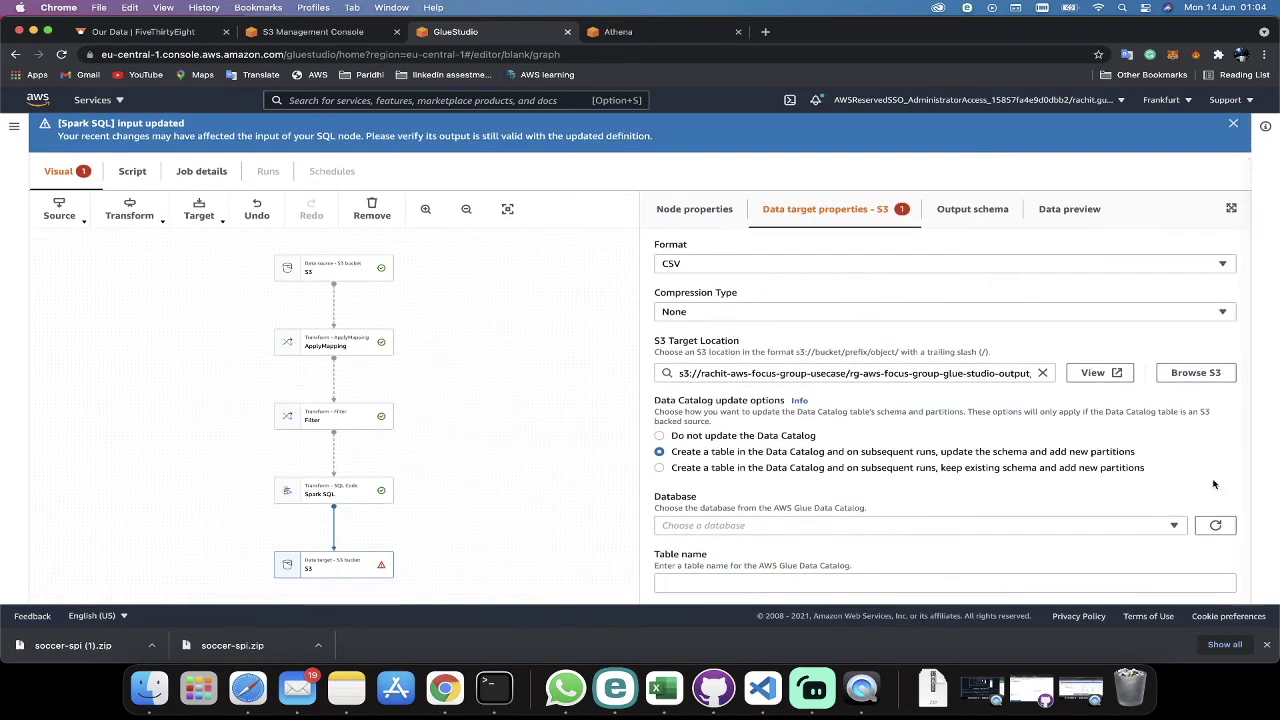
click(1157, 524)
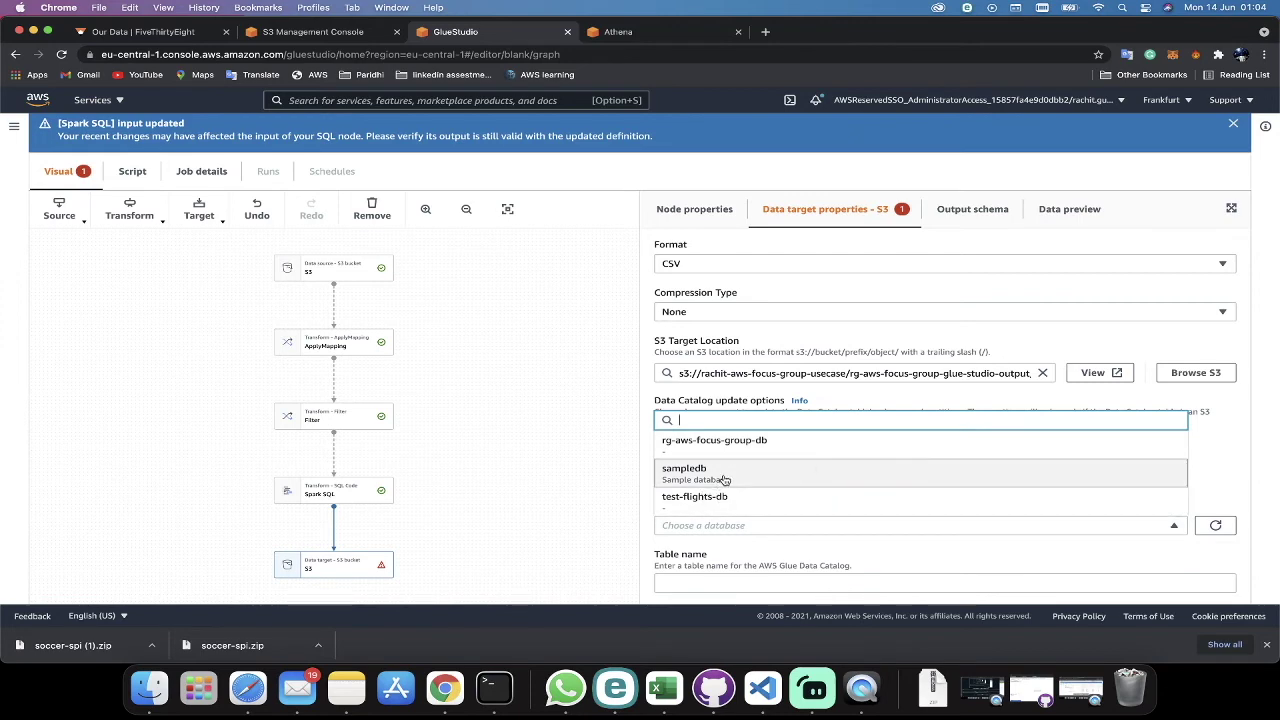
click(768, 452)
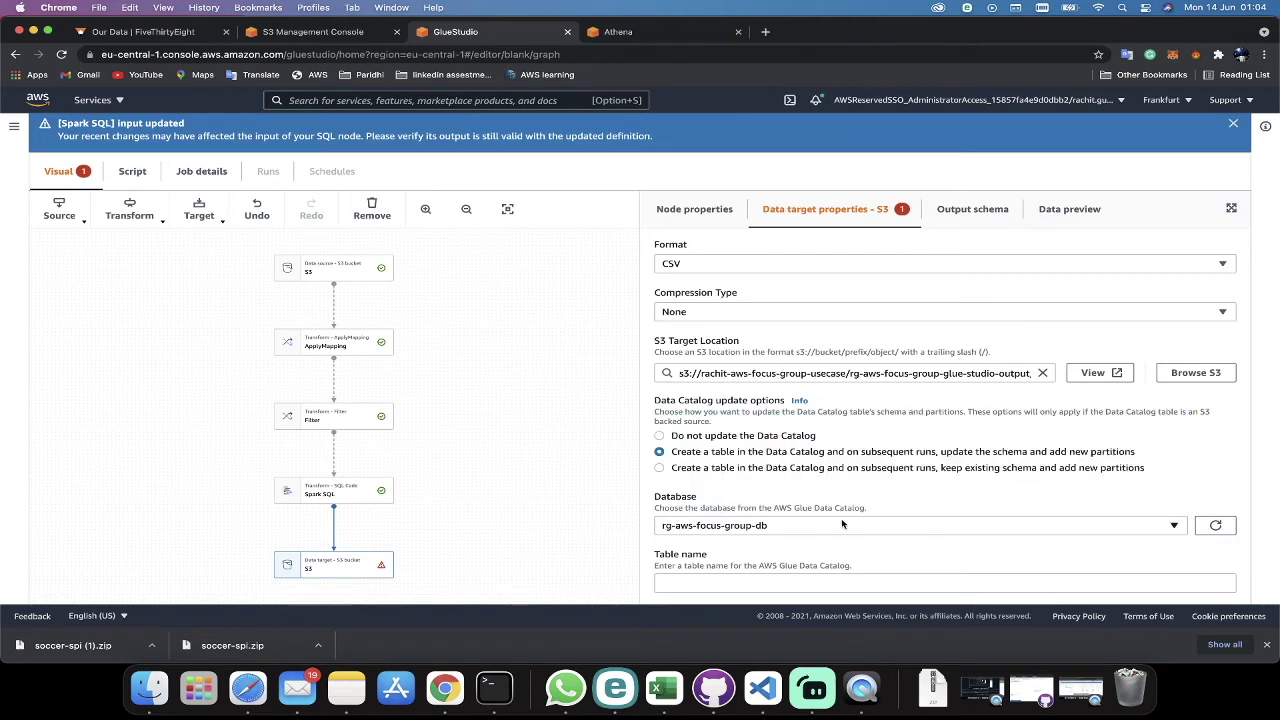
Step: Name the target's Data Catalog table football_predictions
scroll(1083, 560, down, 1)
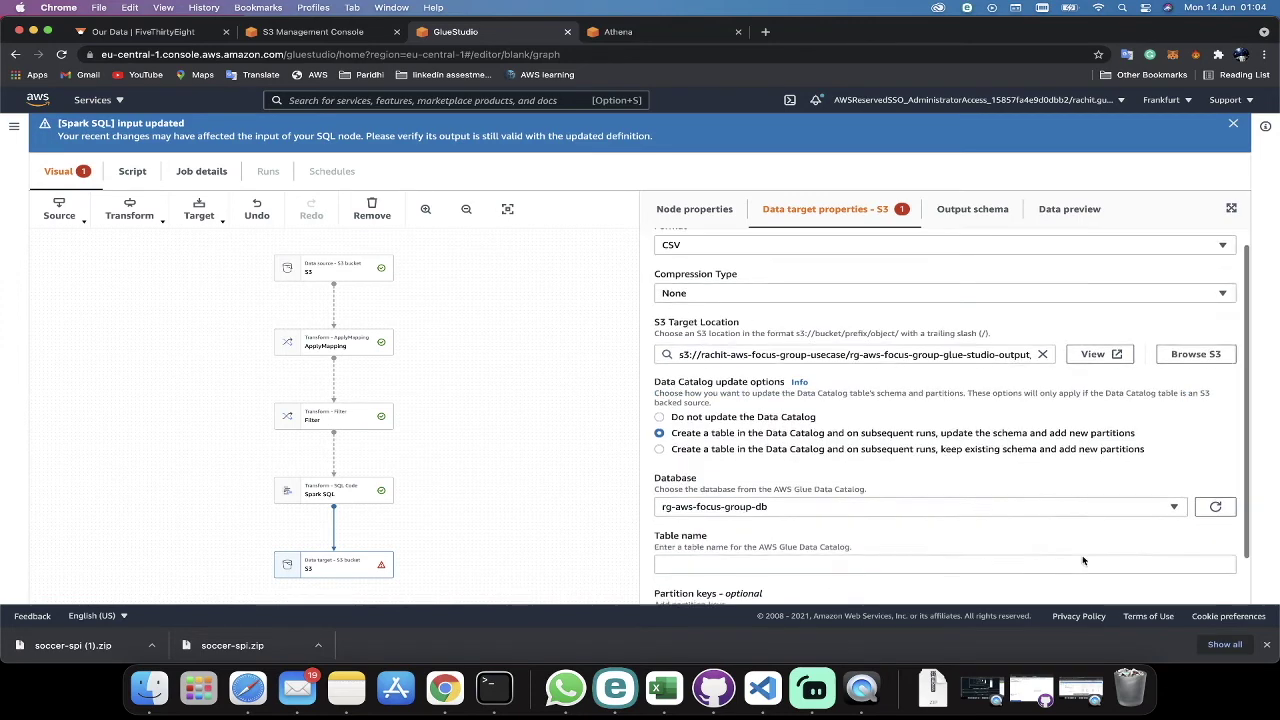
click(978, 563)
text(footb)
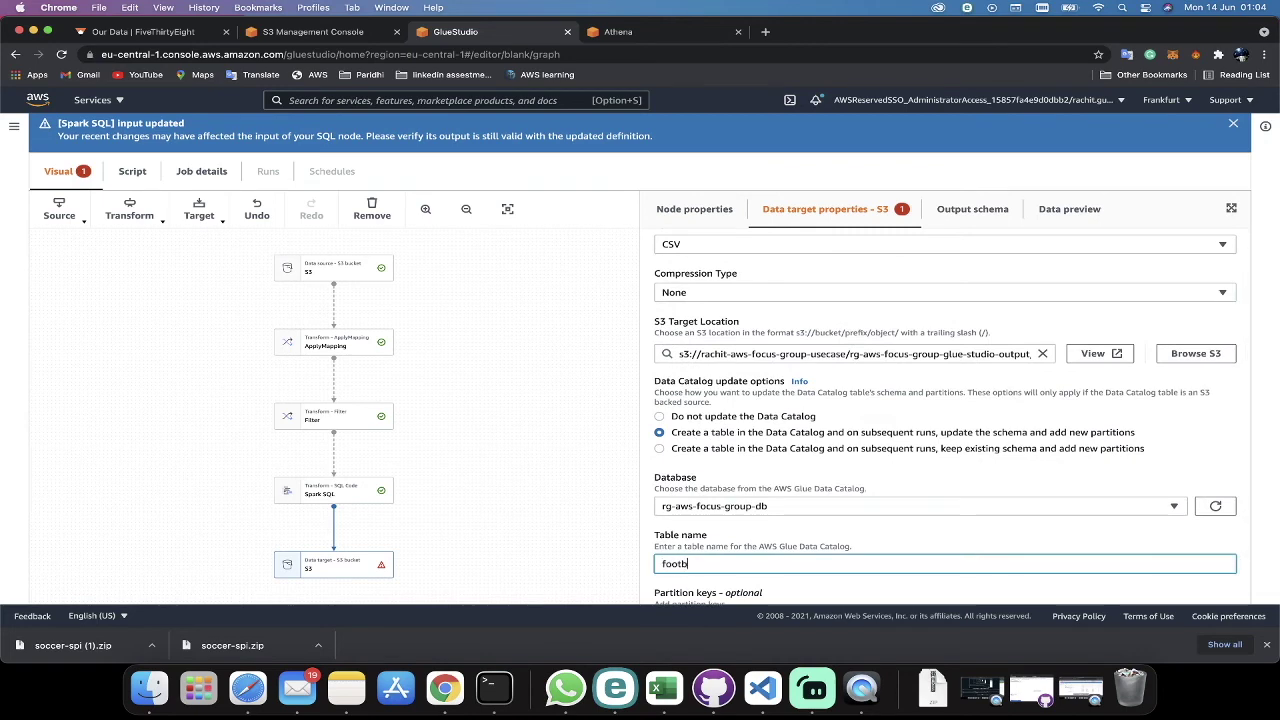
text(all_opre)
key(BackSpace)
key(BackSpace)
text(predictions)
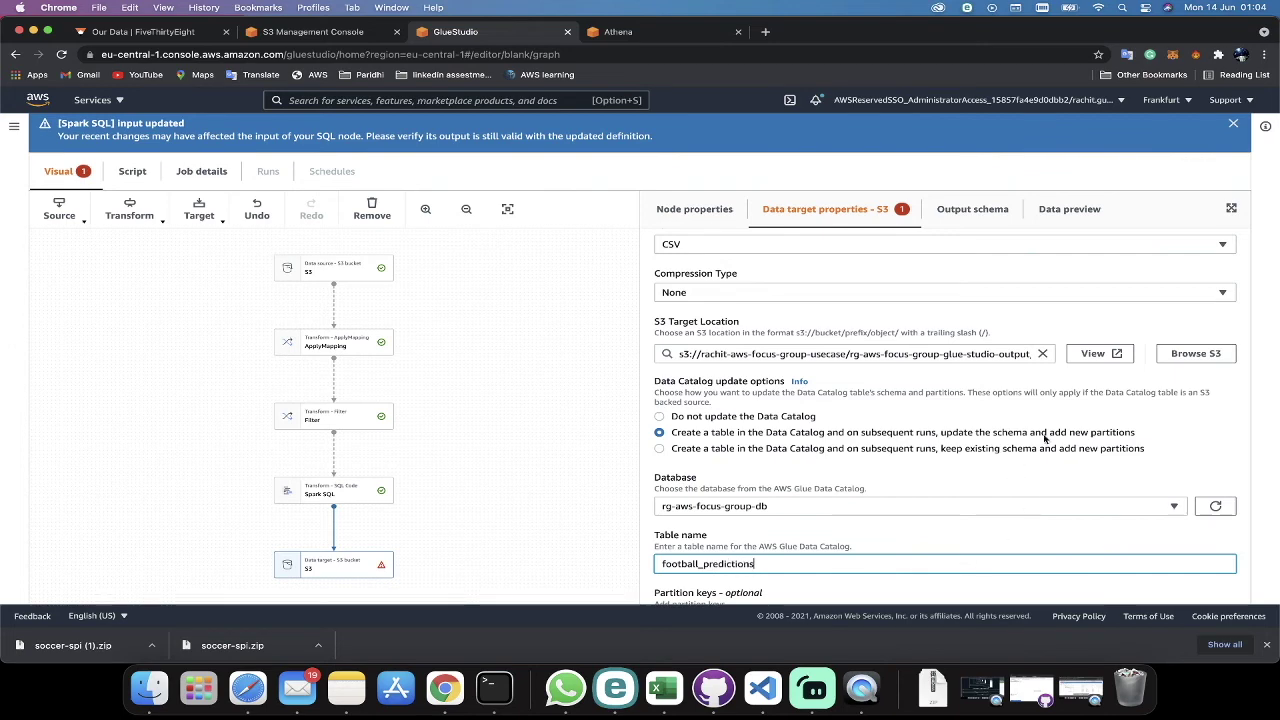
click(1078, 404)
scroll(583, 496, down, 3)
scroll(583, 496, up, 5)
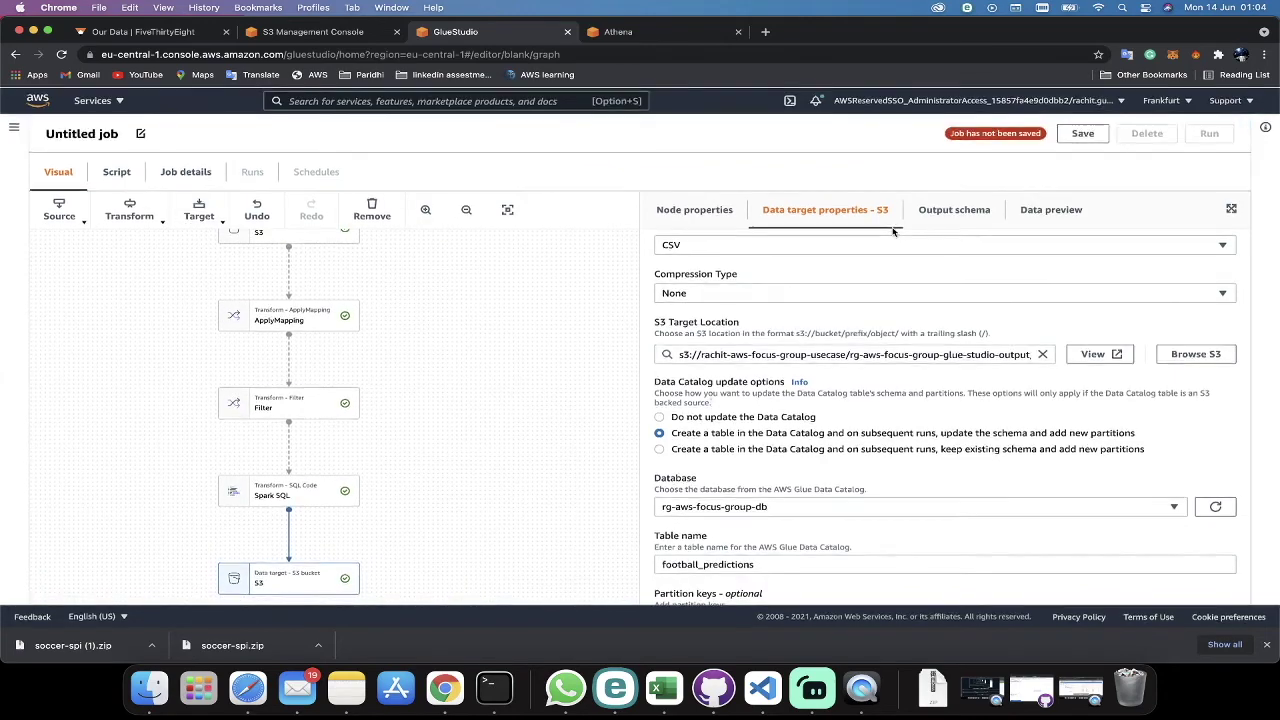
Step: Rename the untitled job as football_prediction_job1
click(95, 131)
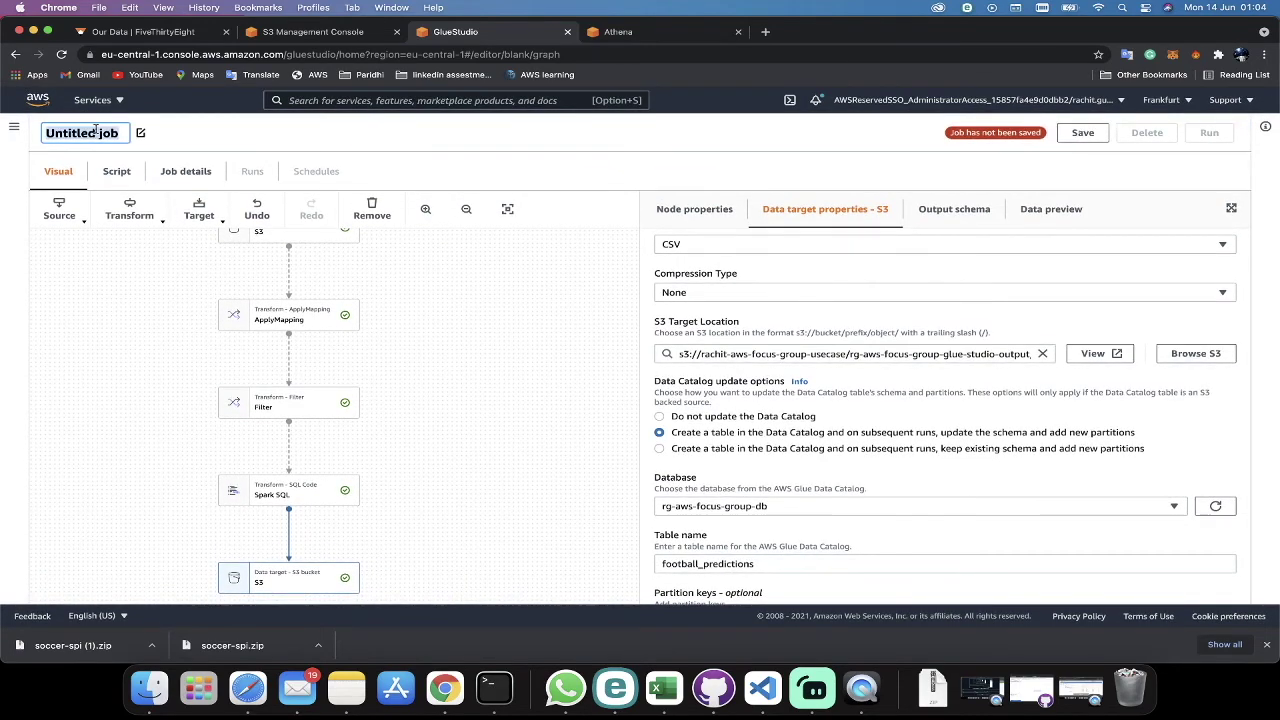
text(footba)
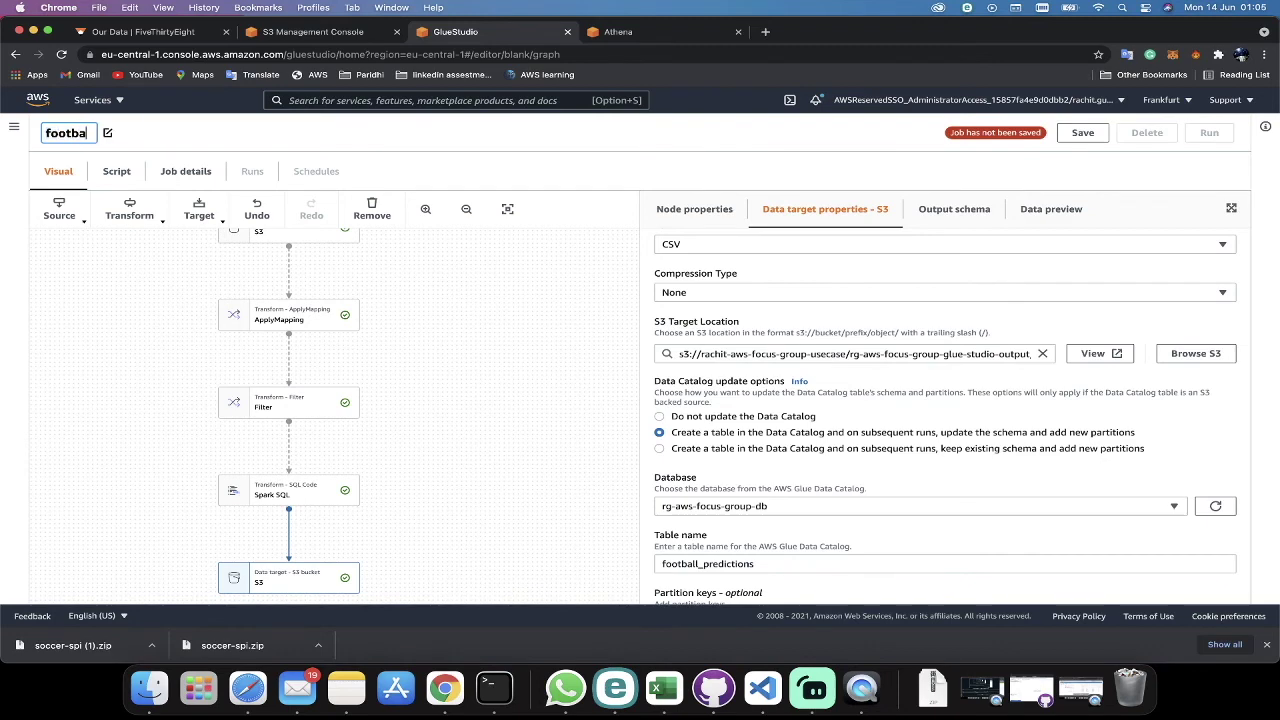
text(ll_preo)
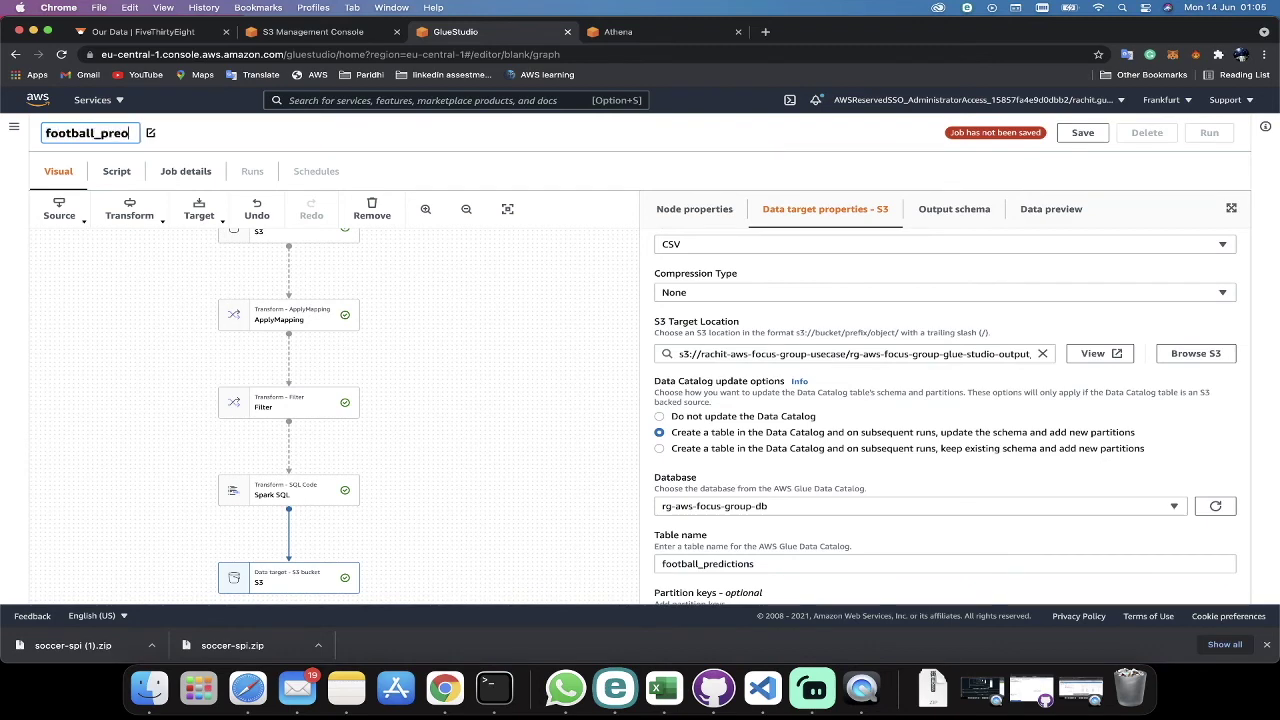
key(BackSpace)
text(dictio)
text(n)
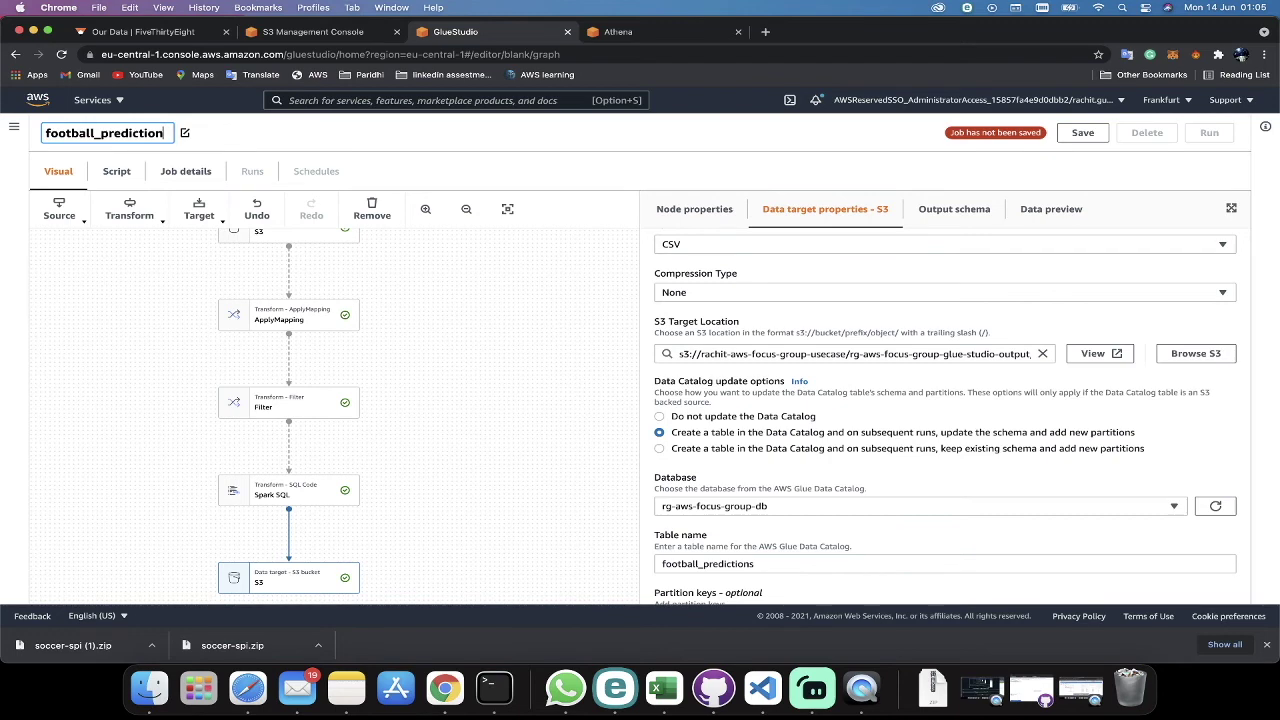
text(_job1)
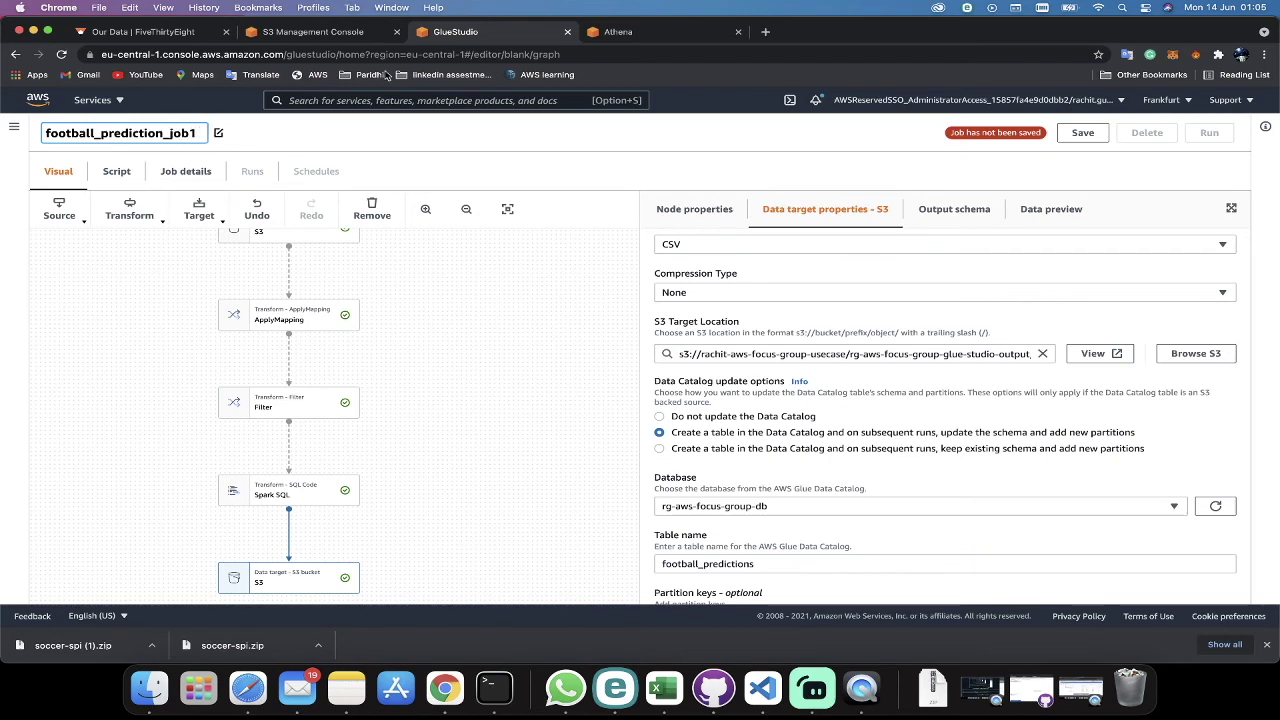
Step: Save and run the job, and open the details of the started run
click(1083, 134)
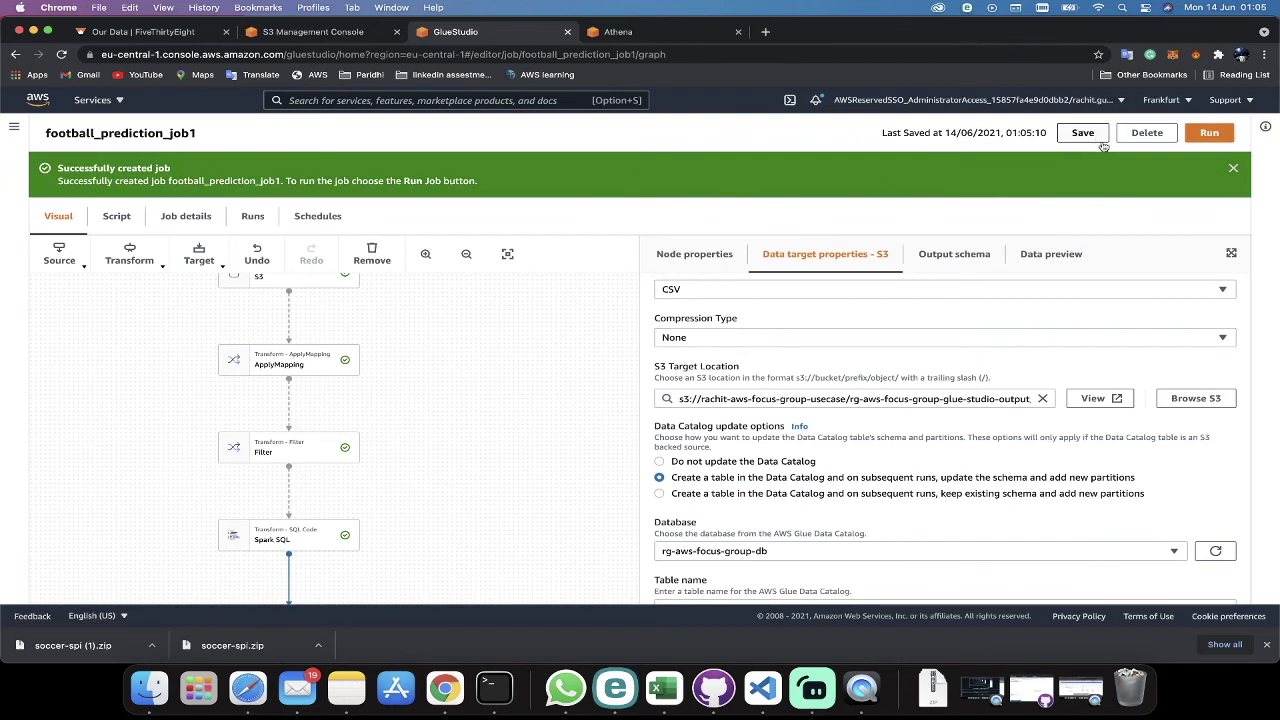
click(1219, 140)
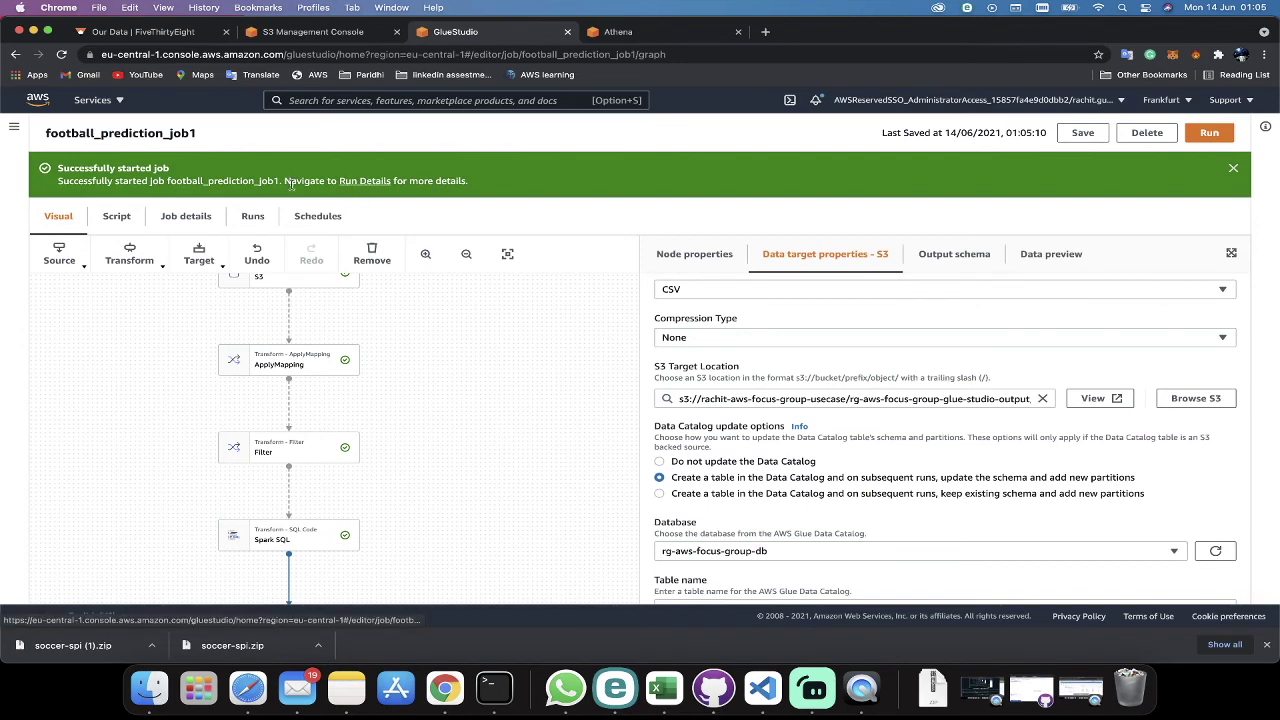
click(365, 181)
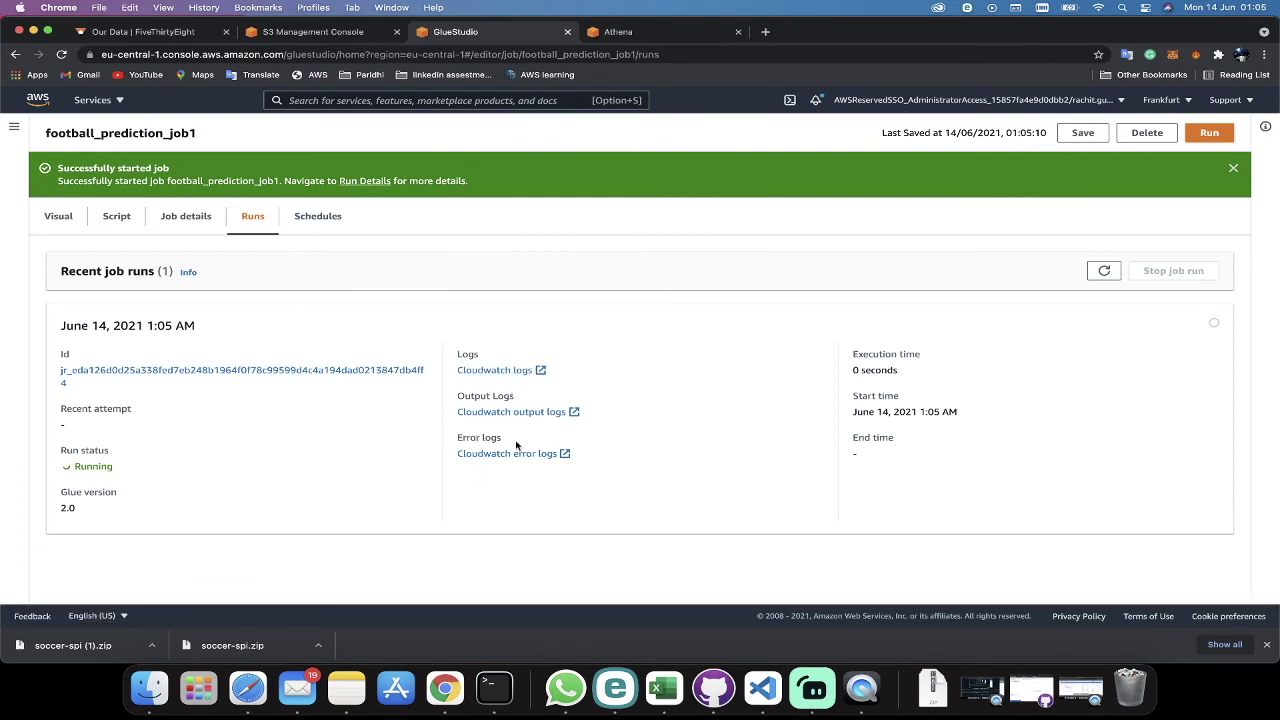
Step: Check the job run's status and its CloudWatch logs, refreshing the list of log streams
click(495, 370)
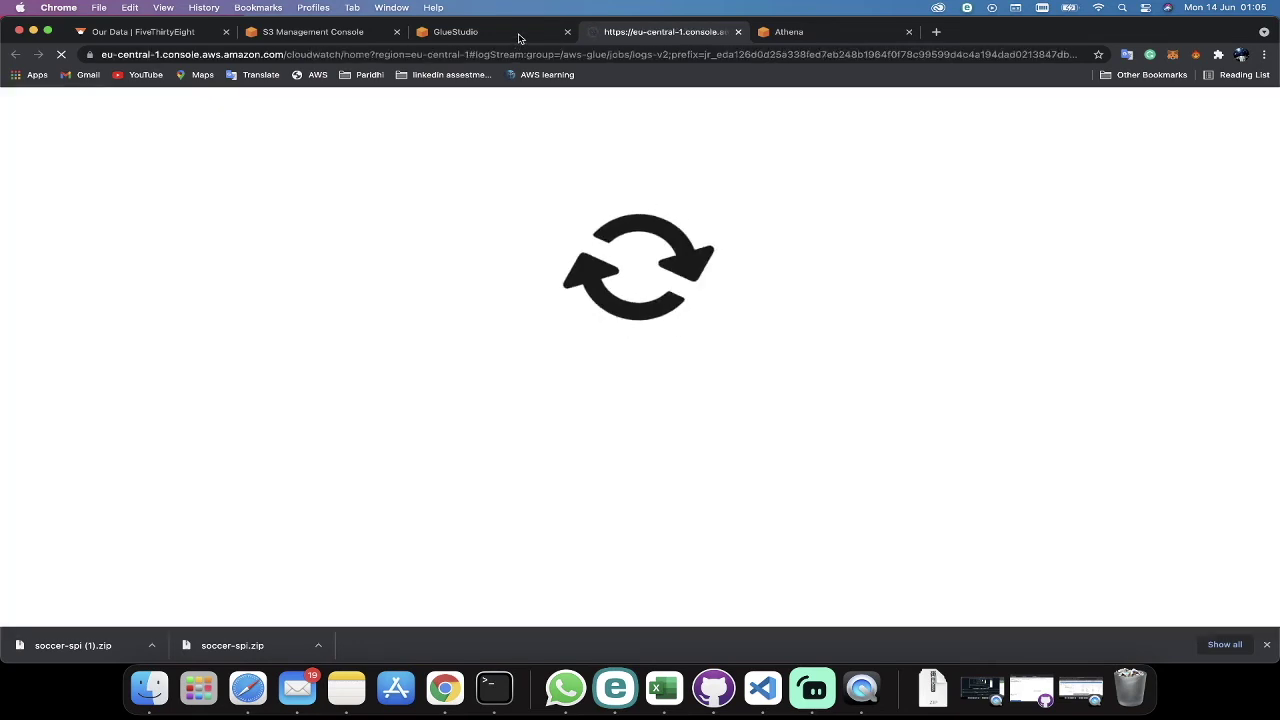
click(525, 36)
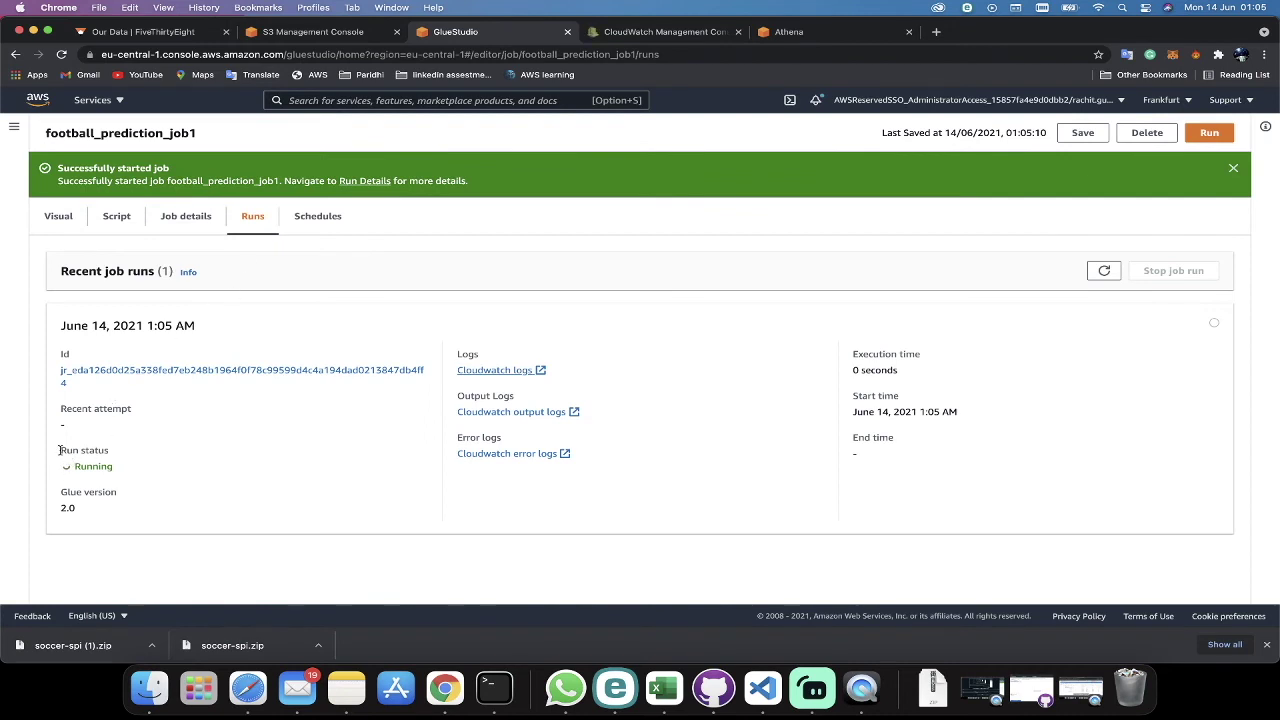
click(688, 36)
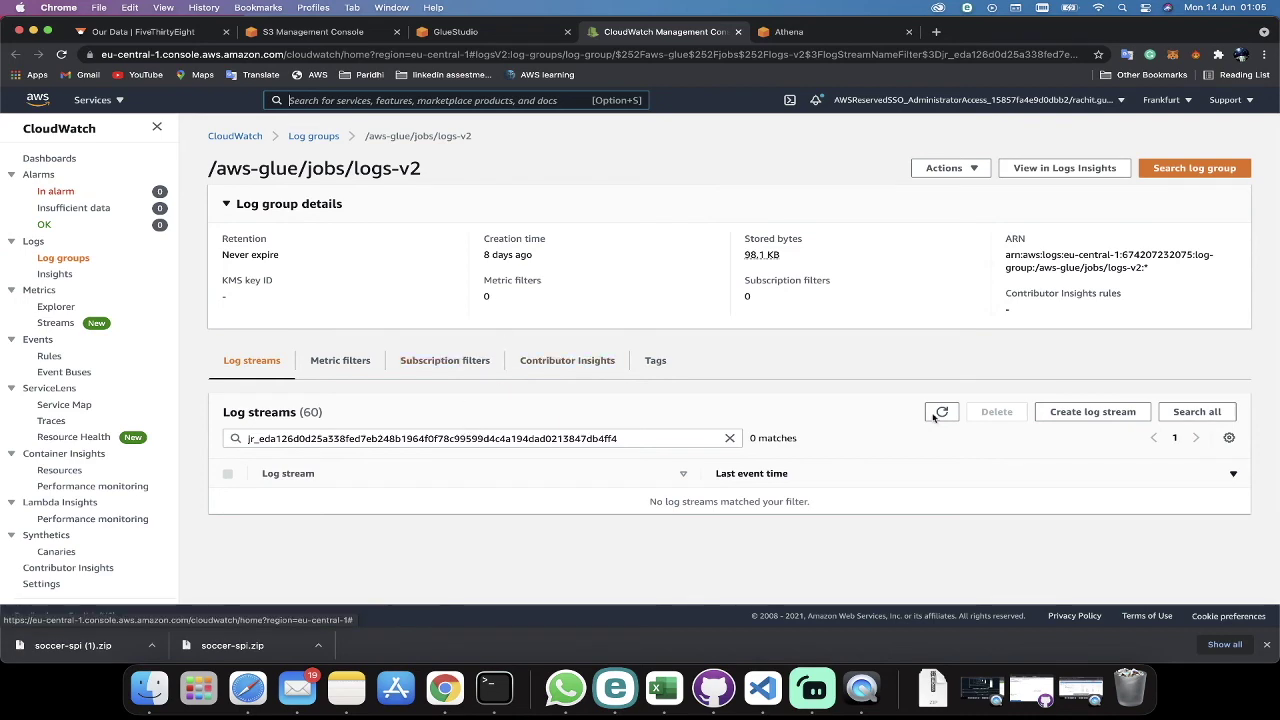
key(ctrl+shift+Tab)
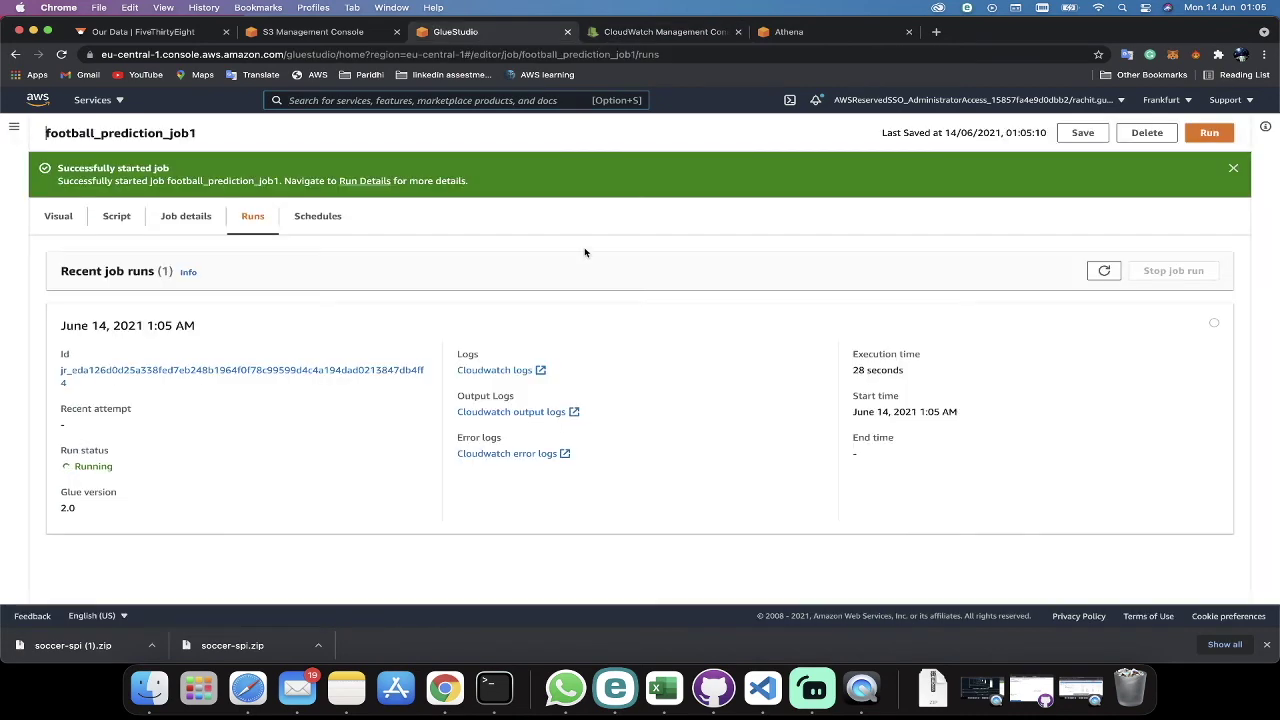
click(663, 33)
click(942, 412)
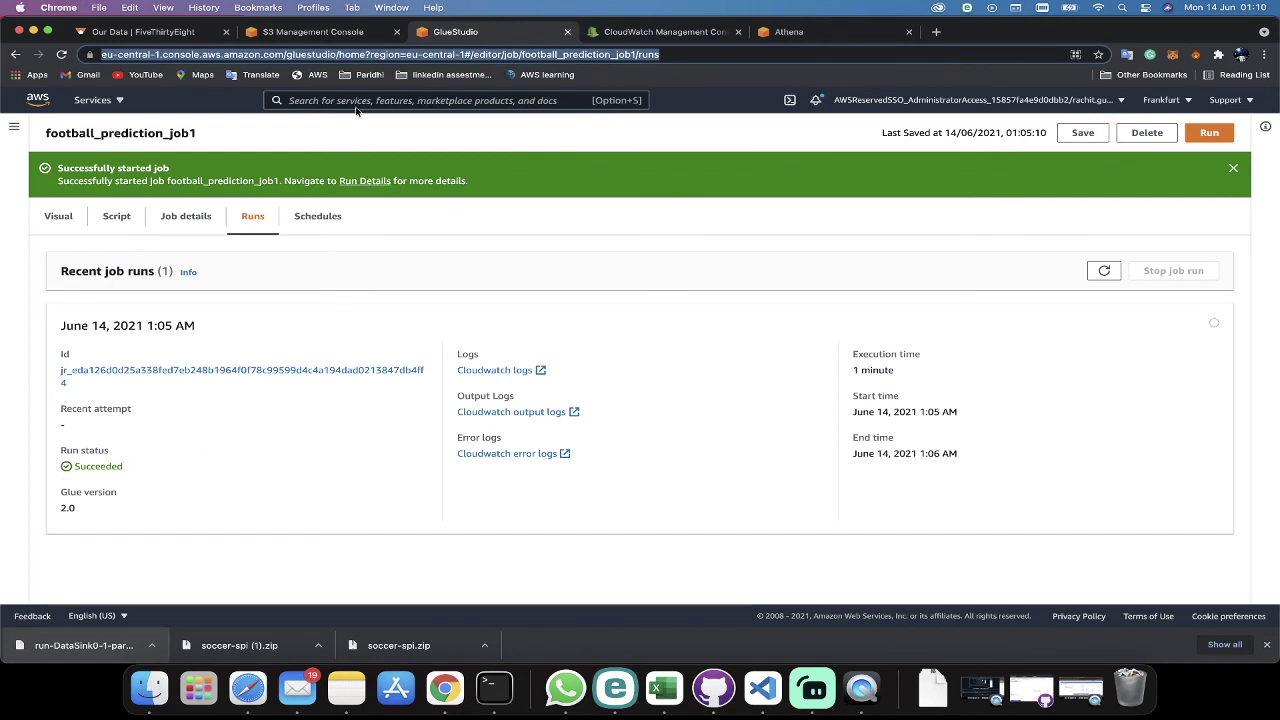
Step: In the S3 console, open the rg-aws-focus-group-glue-studio-output folder inside the focus-group-usecase bucket
click(320, 32)
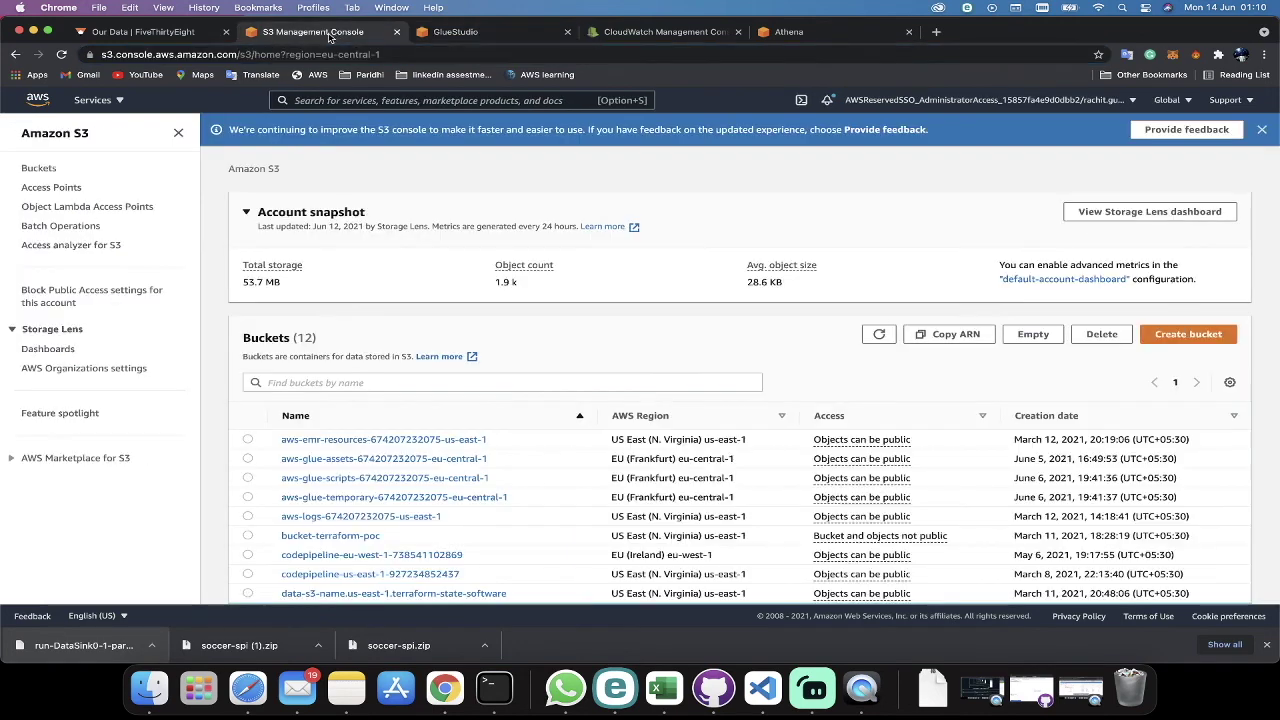
scroll(390, 580, down, 1)
click(390, 566)
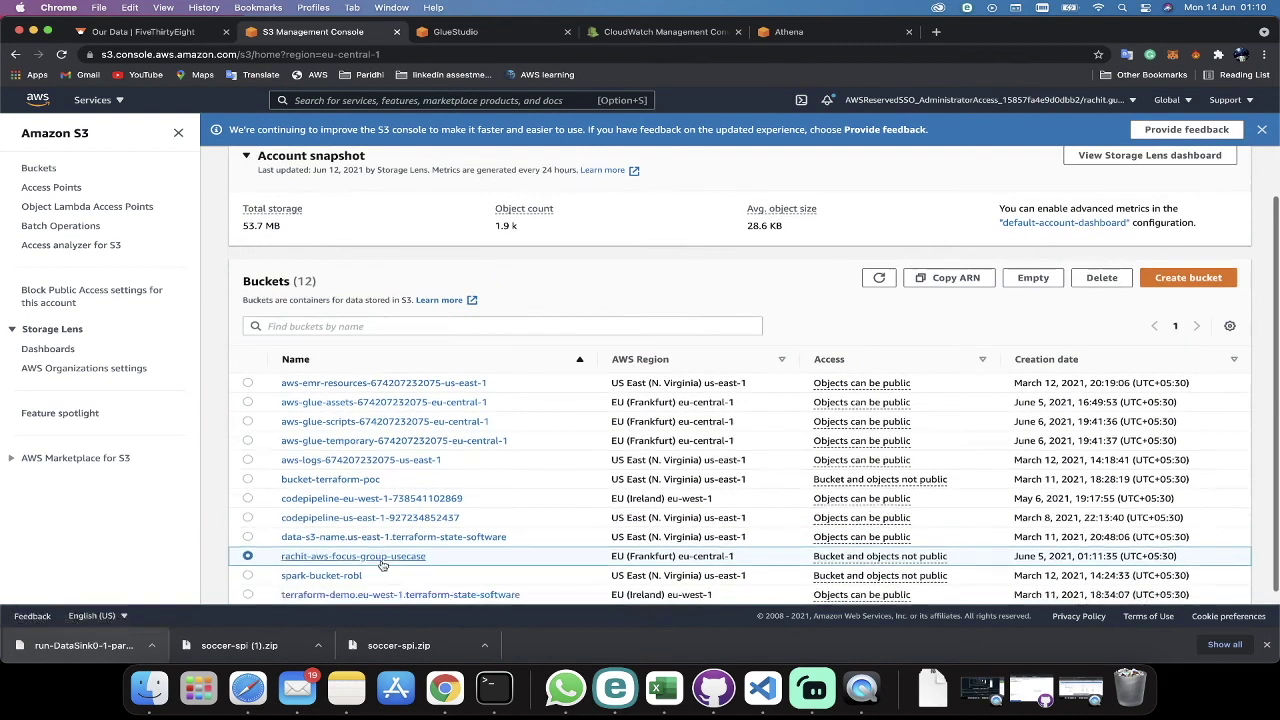
click(383, 565)
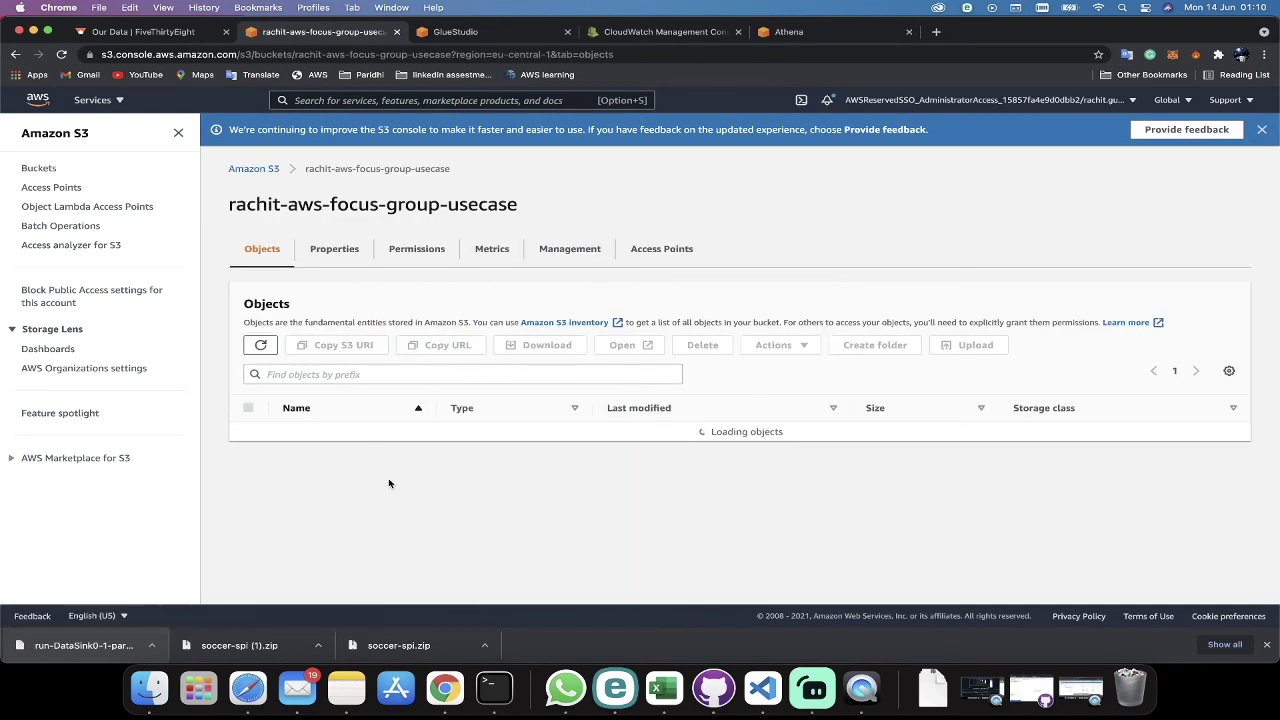
click(380, 471)
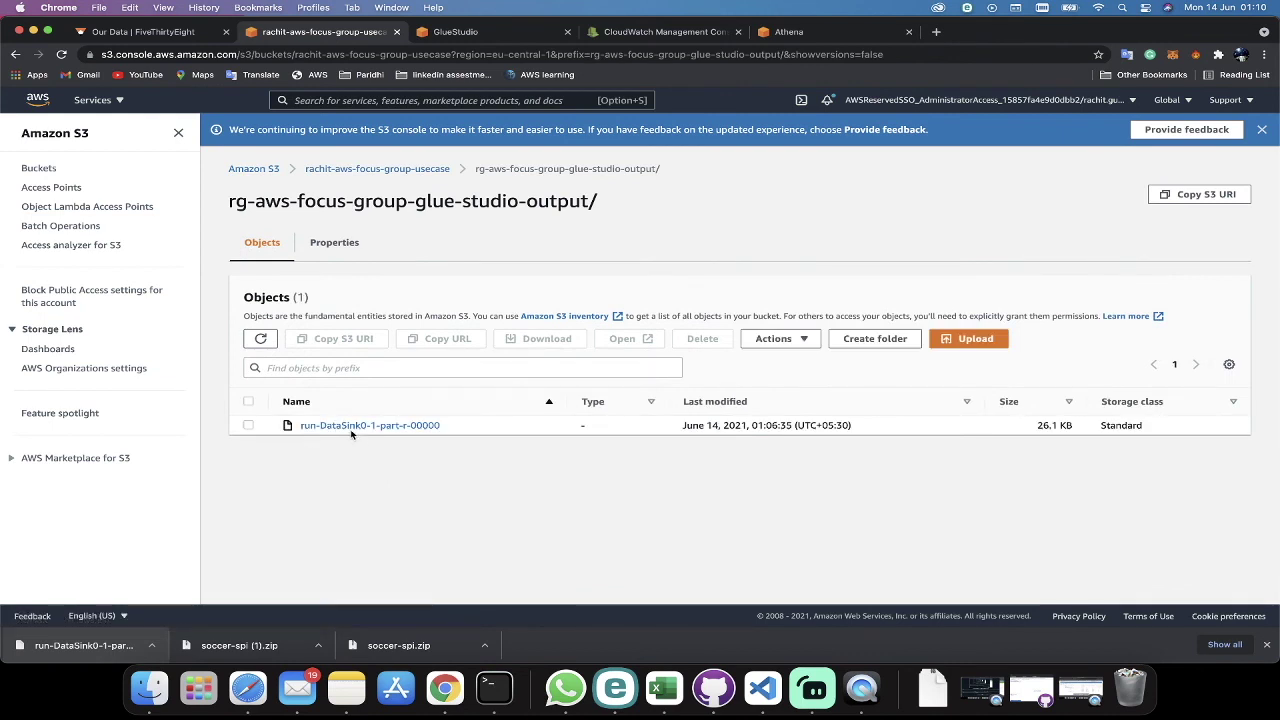
Step: Download and open the run-DataSink0-1-part-r-00000 output file, and check the league names in its rows
click(249, 425)
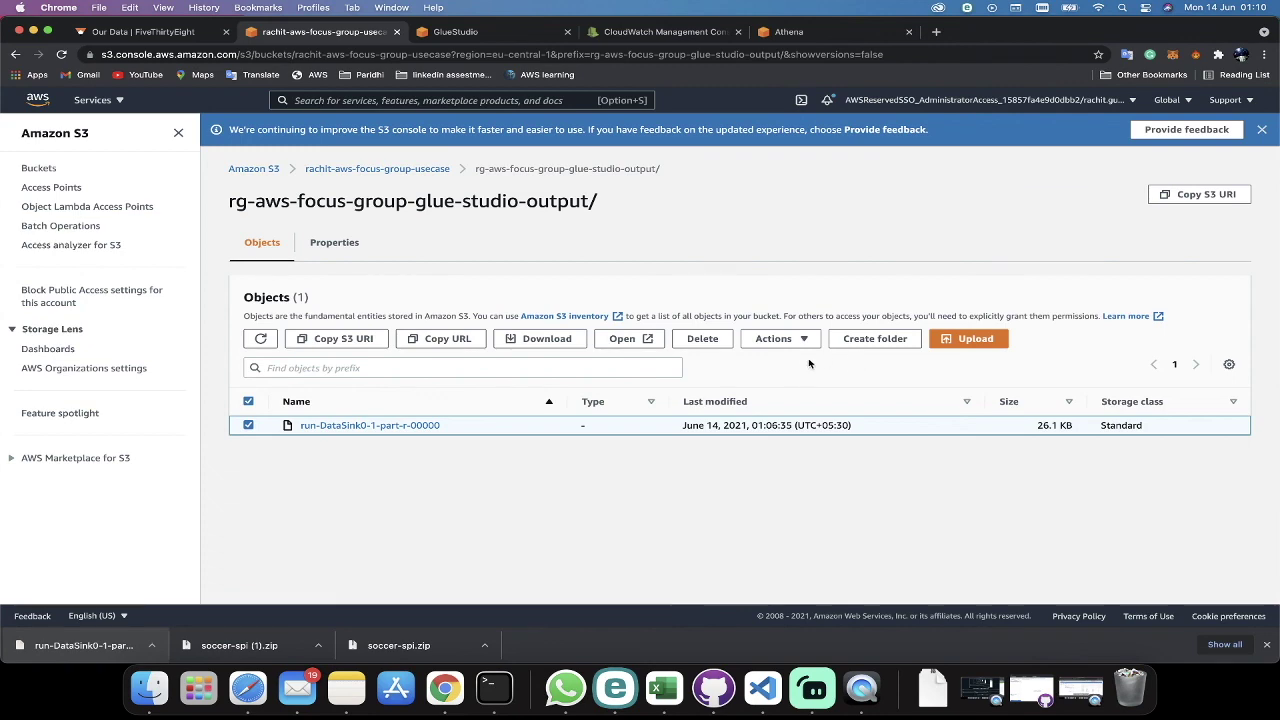
click(629, 341)
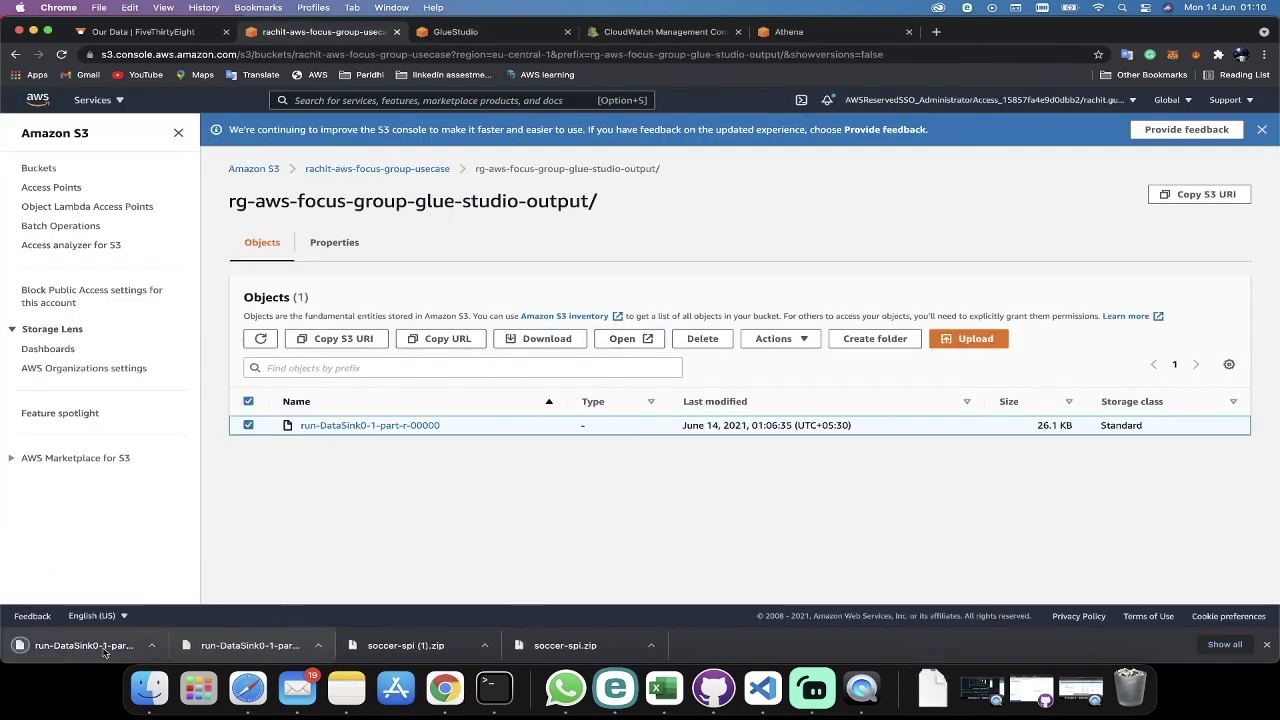
click(100, 646)
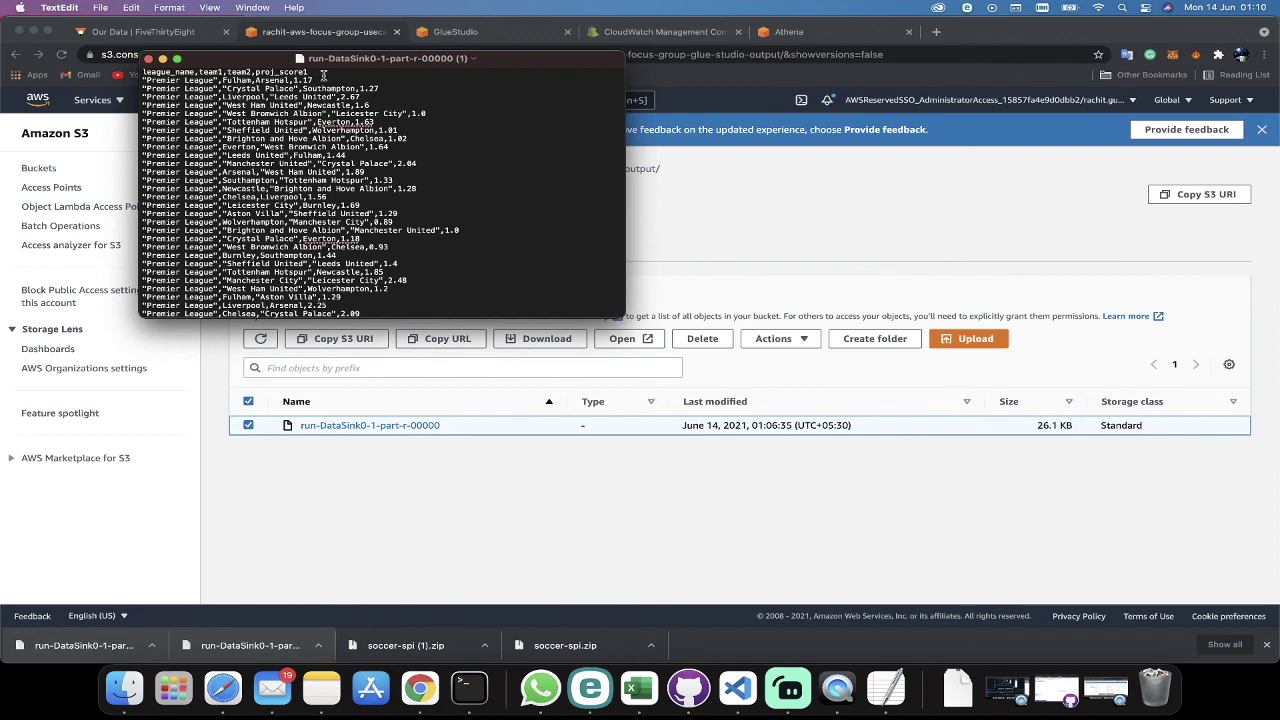
drag(146, 76, 214, 80)
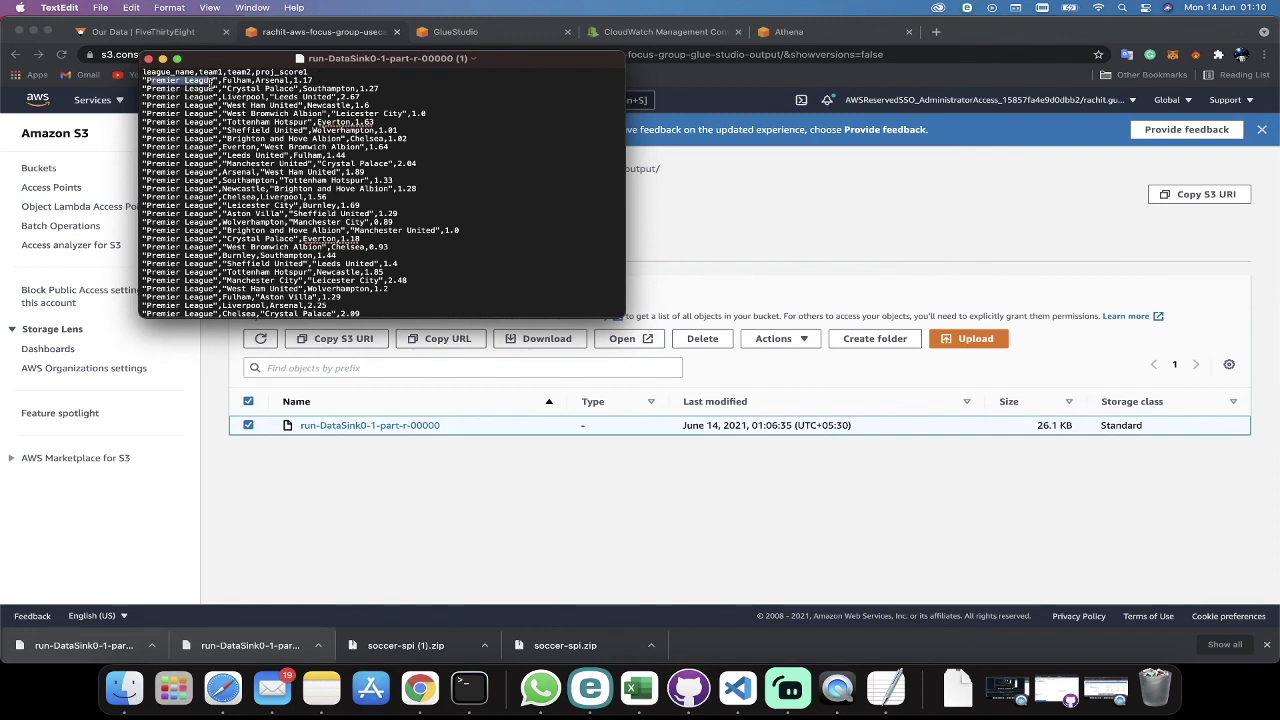